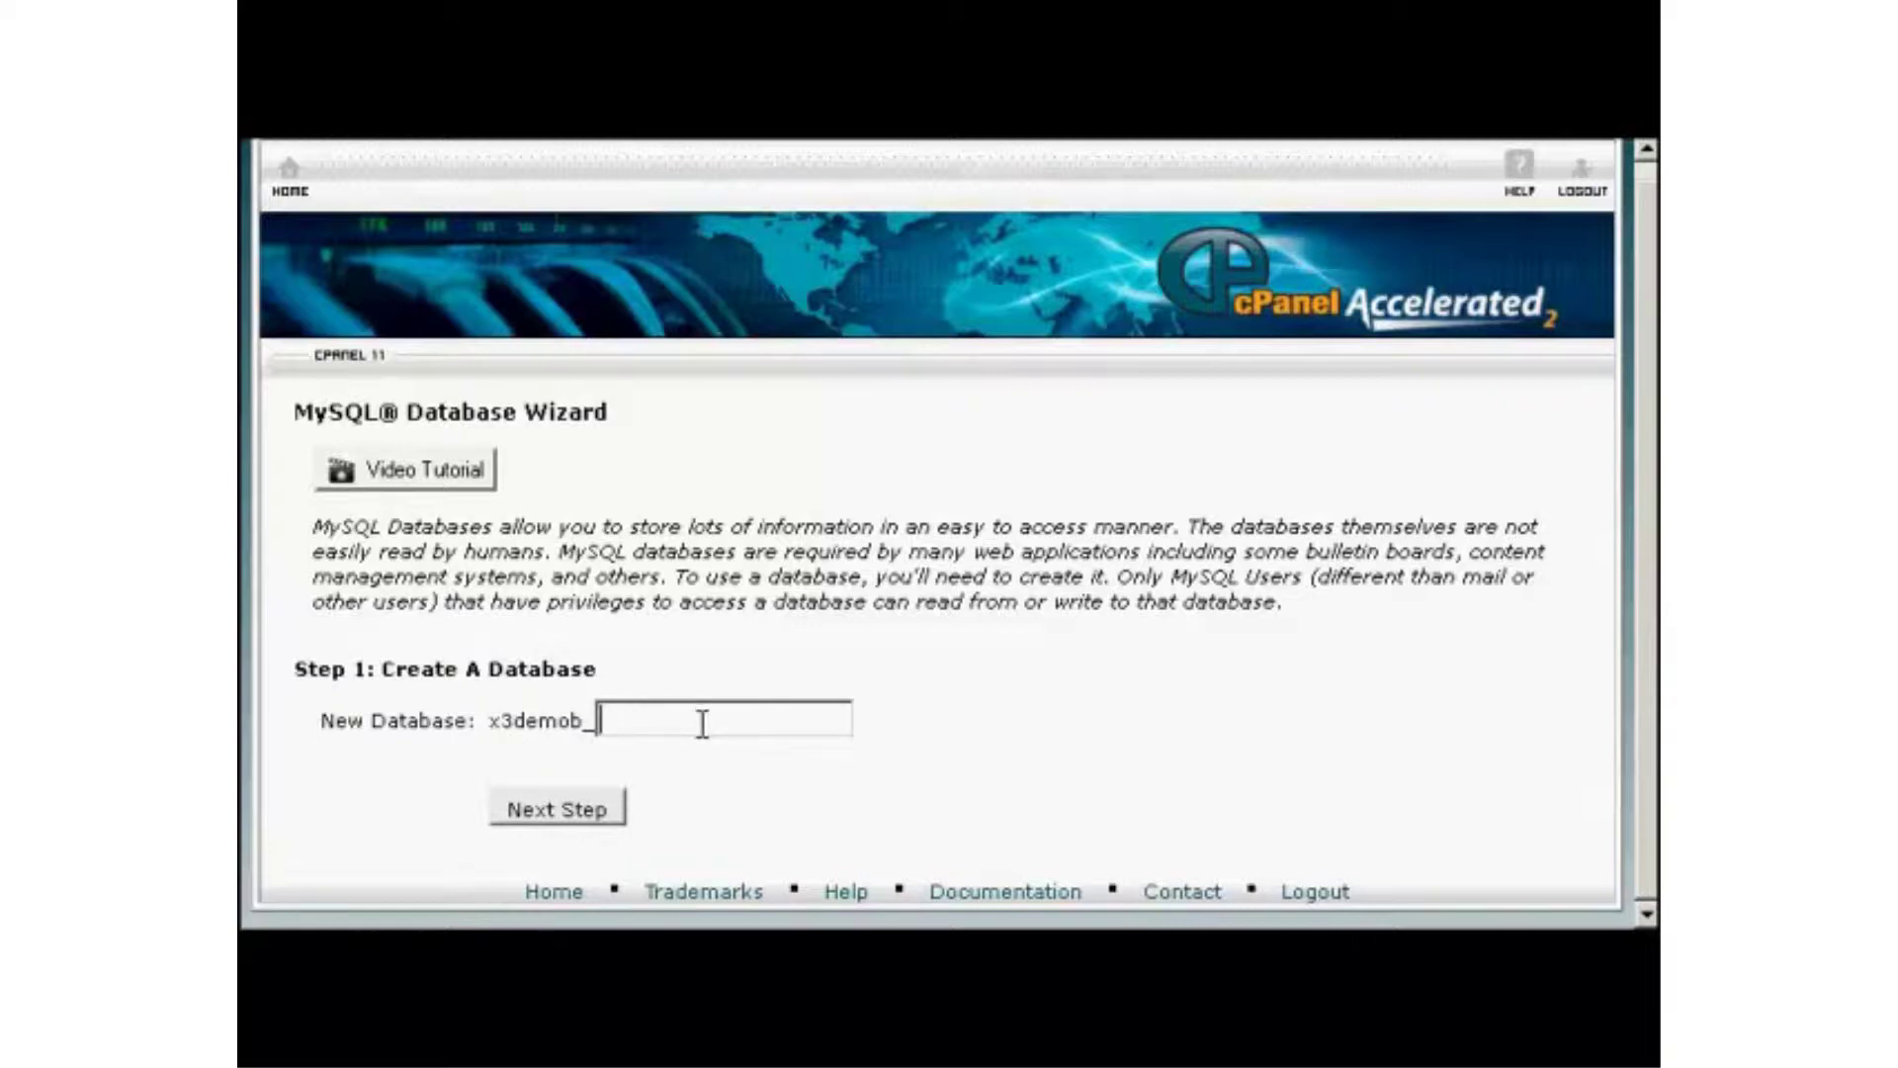
Name the new database samsblog and continue to the database user step.
type("s")
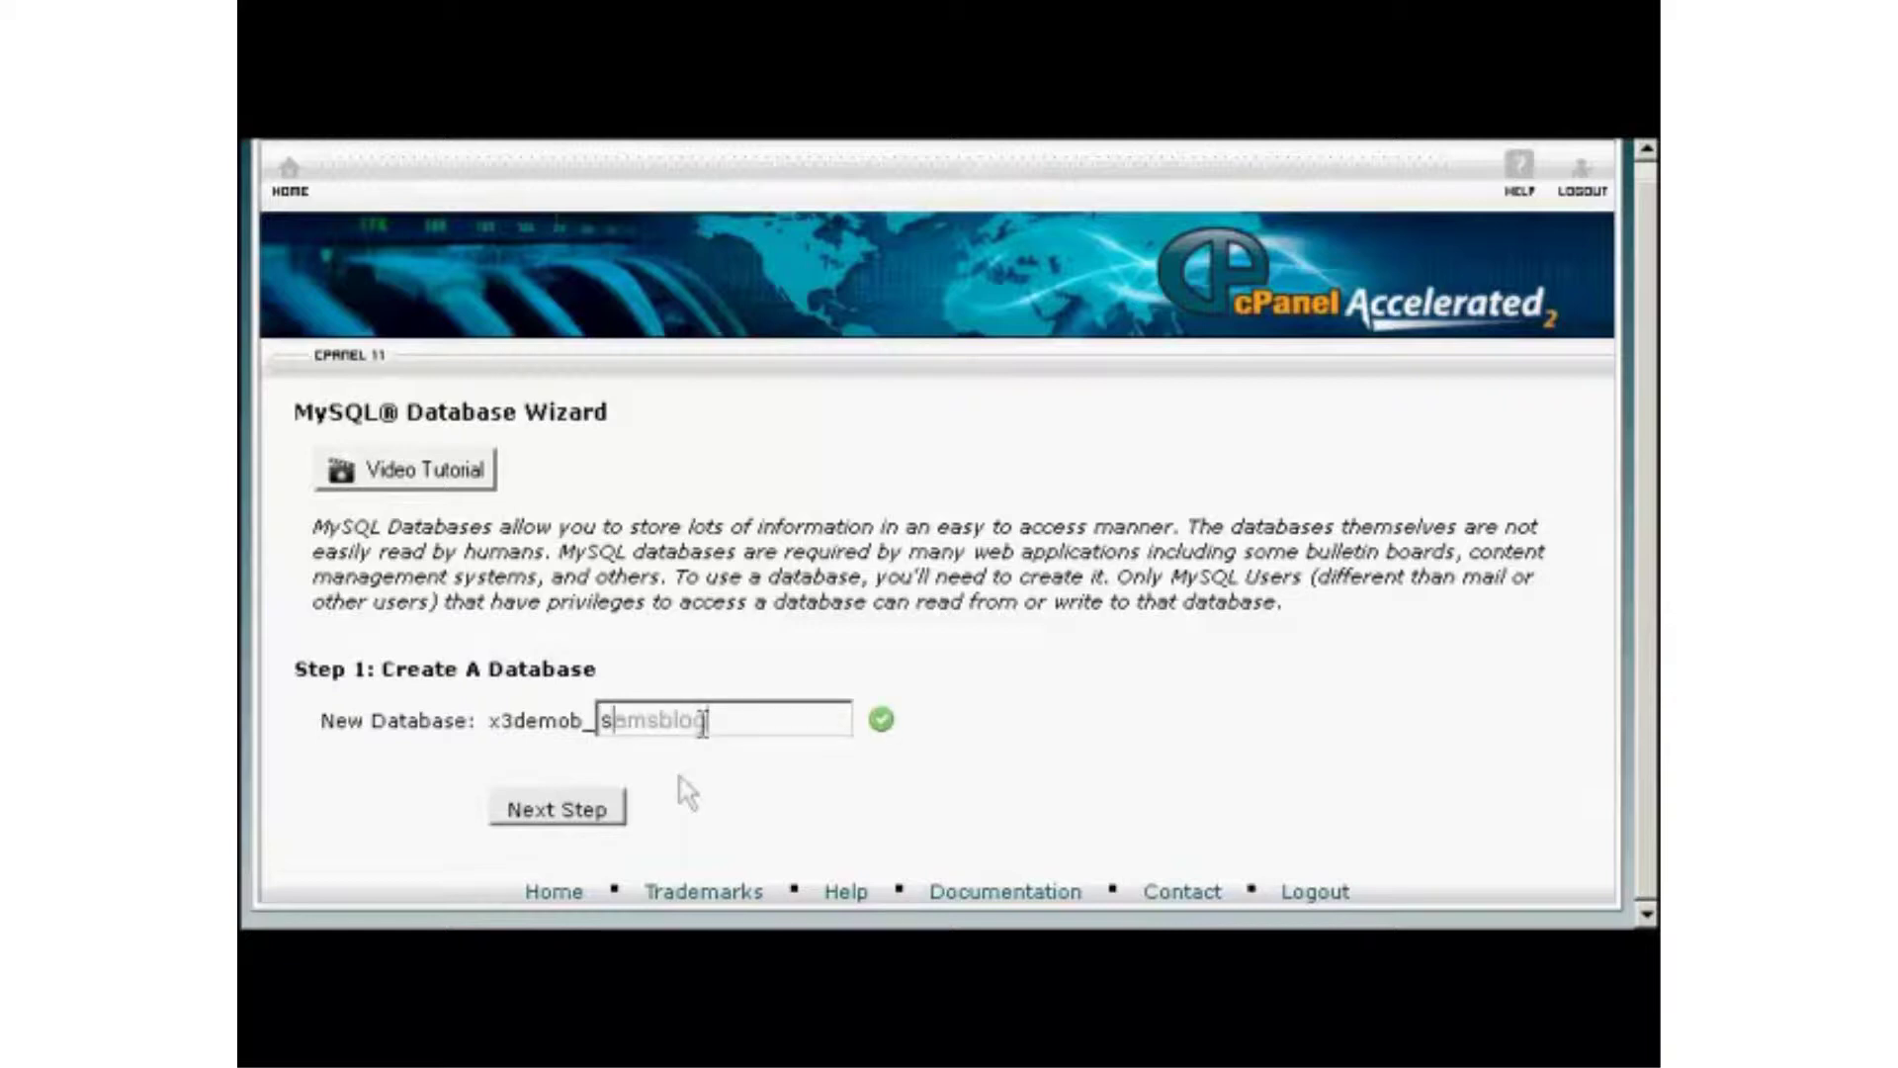
type("amsblog")
left_click(564, 816)
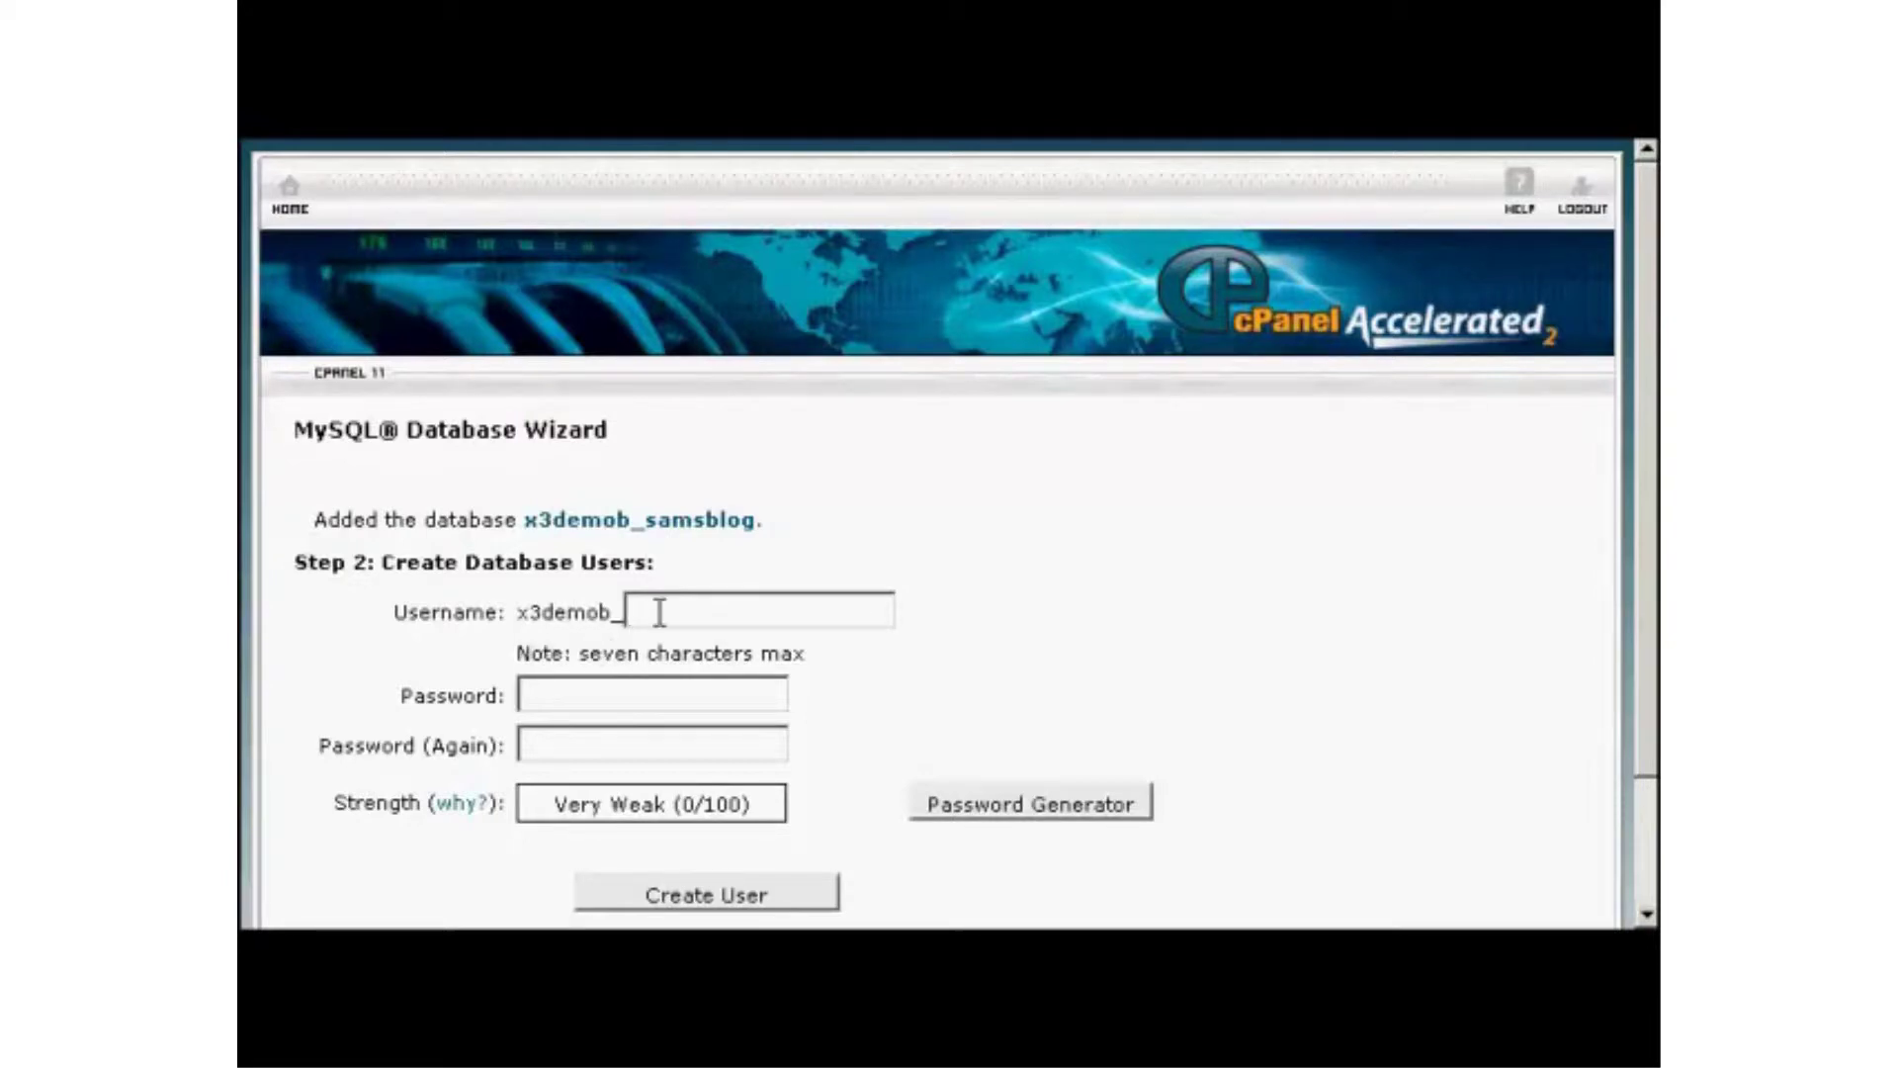
Enter username sam001, then generate a strong password, copy it, and fill both password fields.
type("sam001")
left_click(597, 686)
left_click(1053, 816)
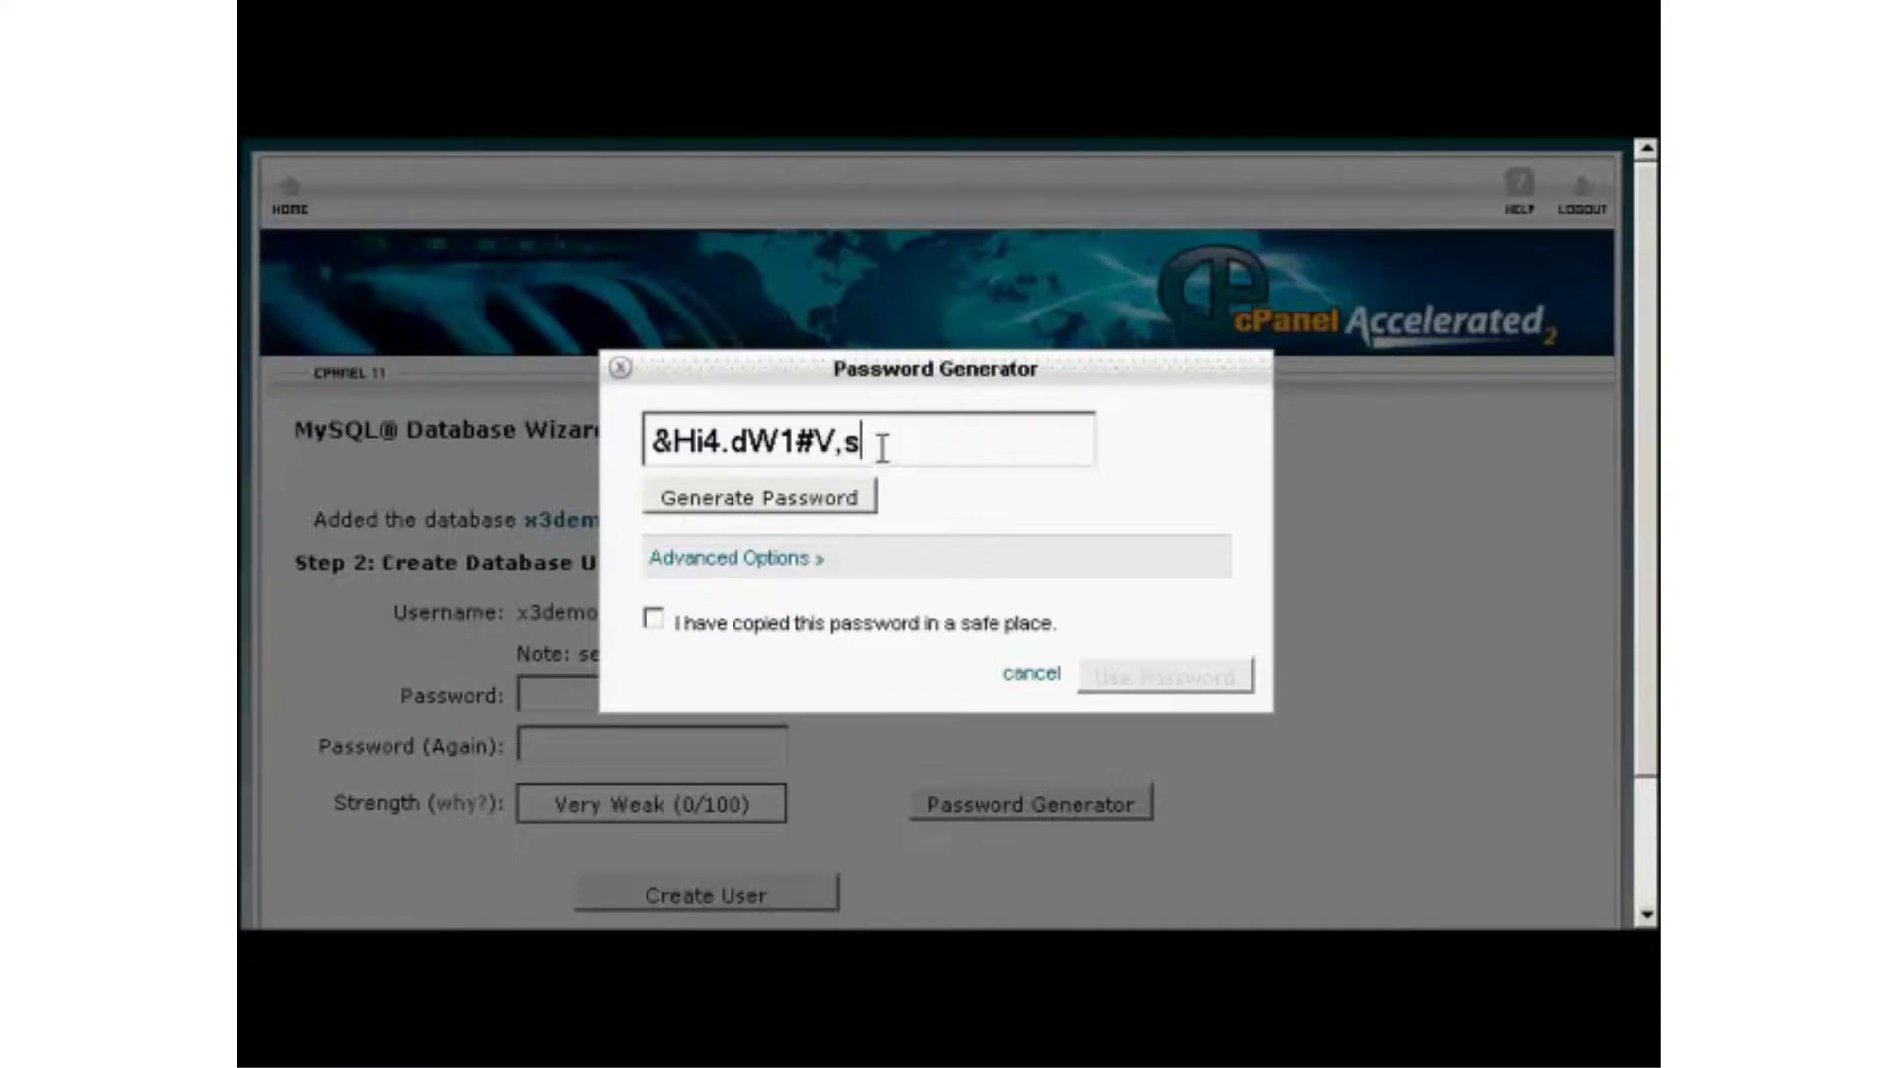
left_click_drag(881, 442, 638, 427)
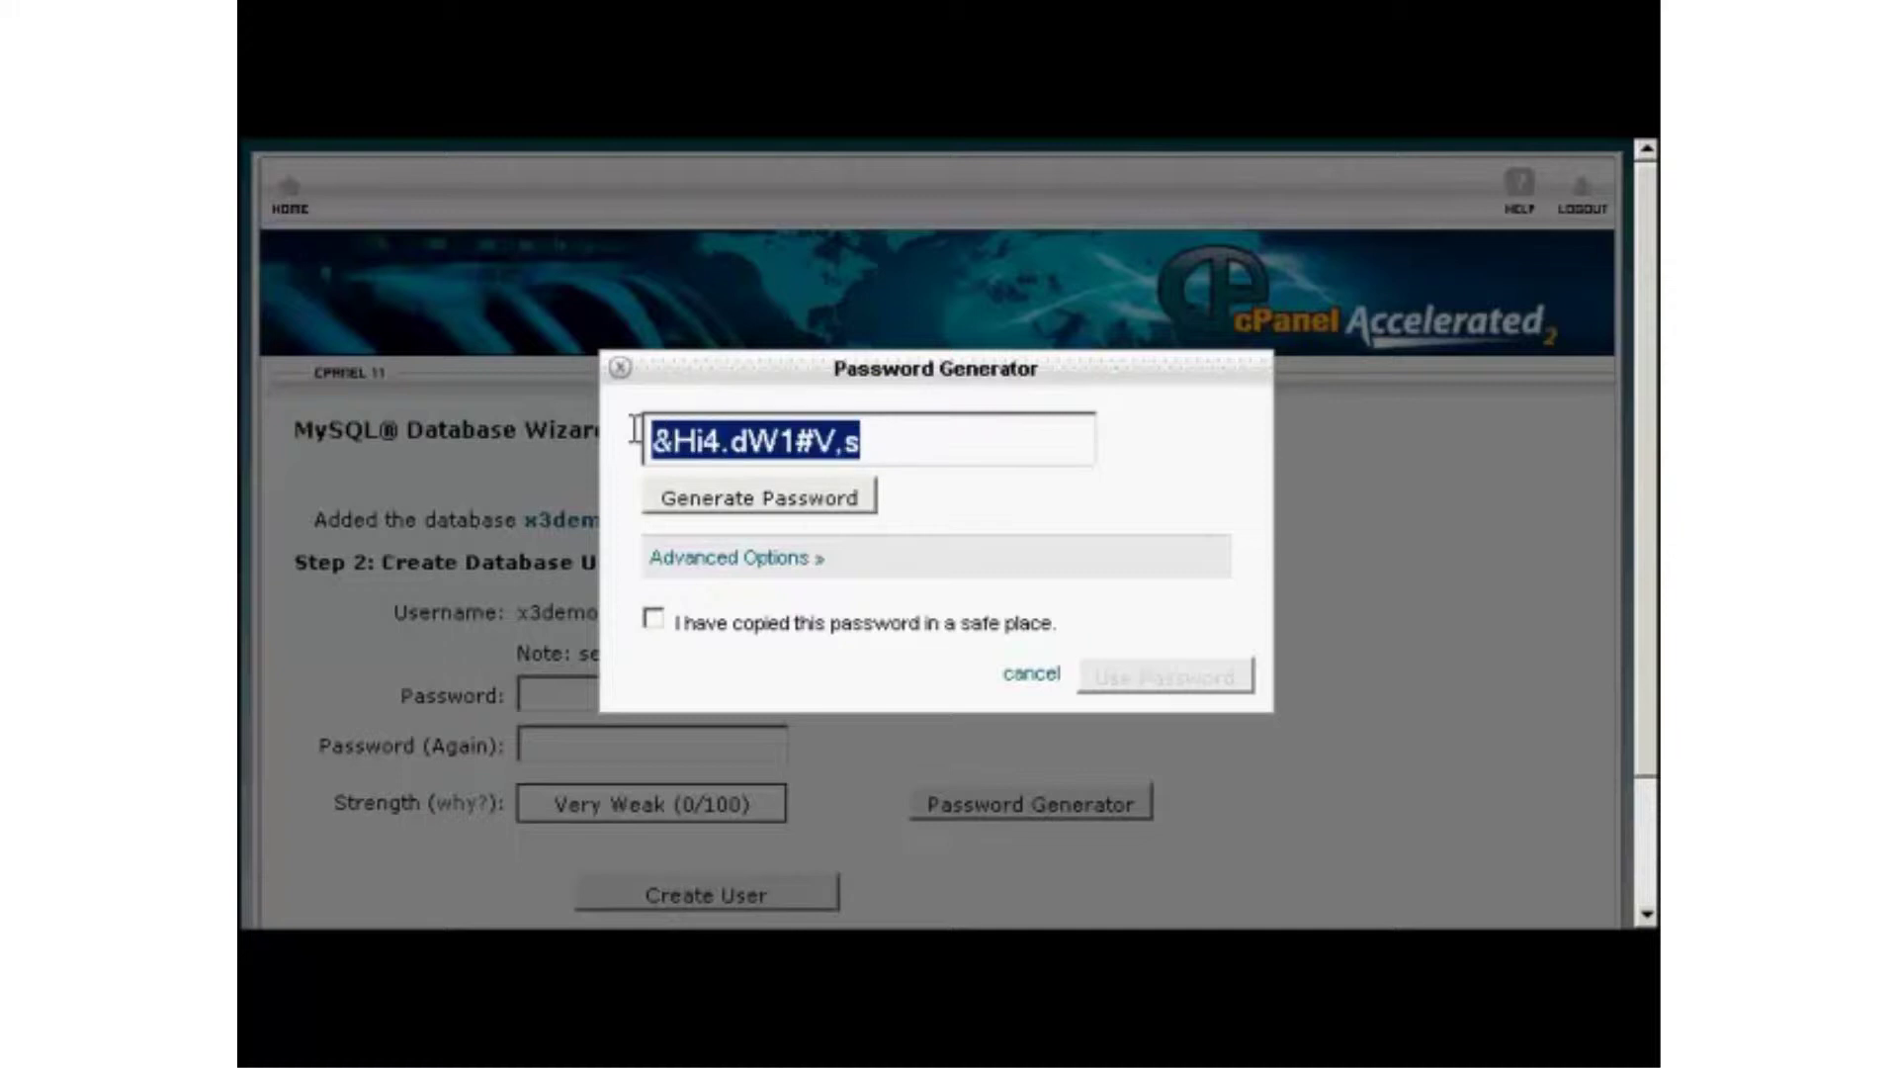
right_click(710, 442)
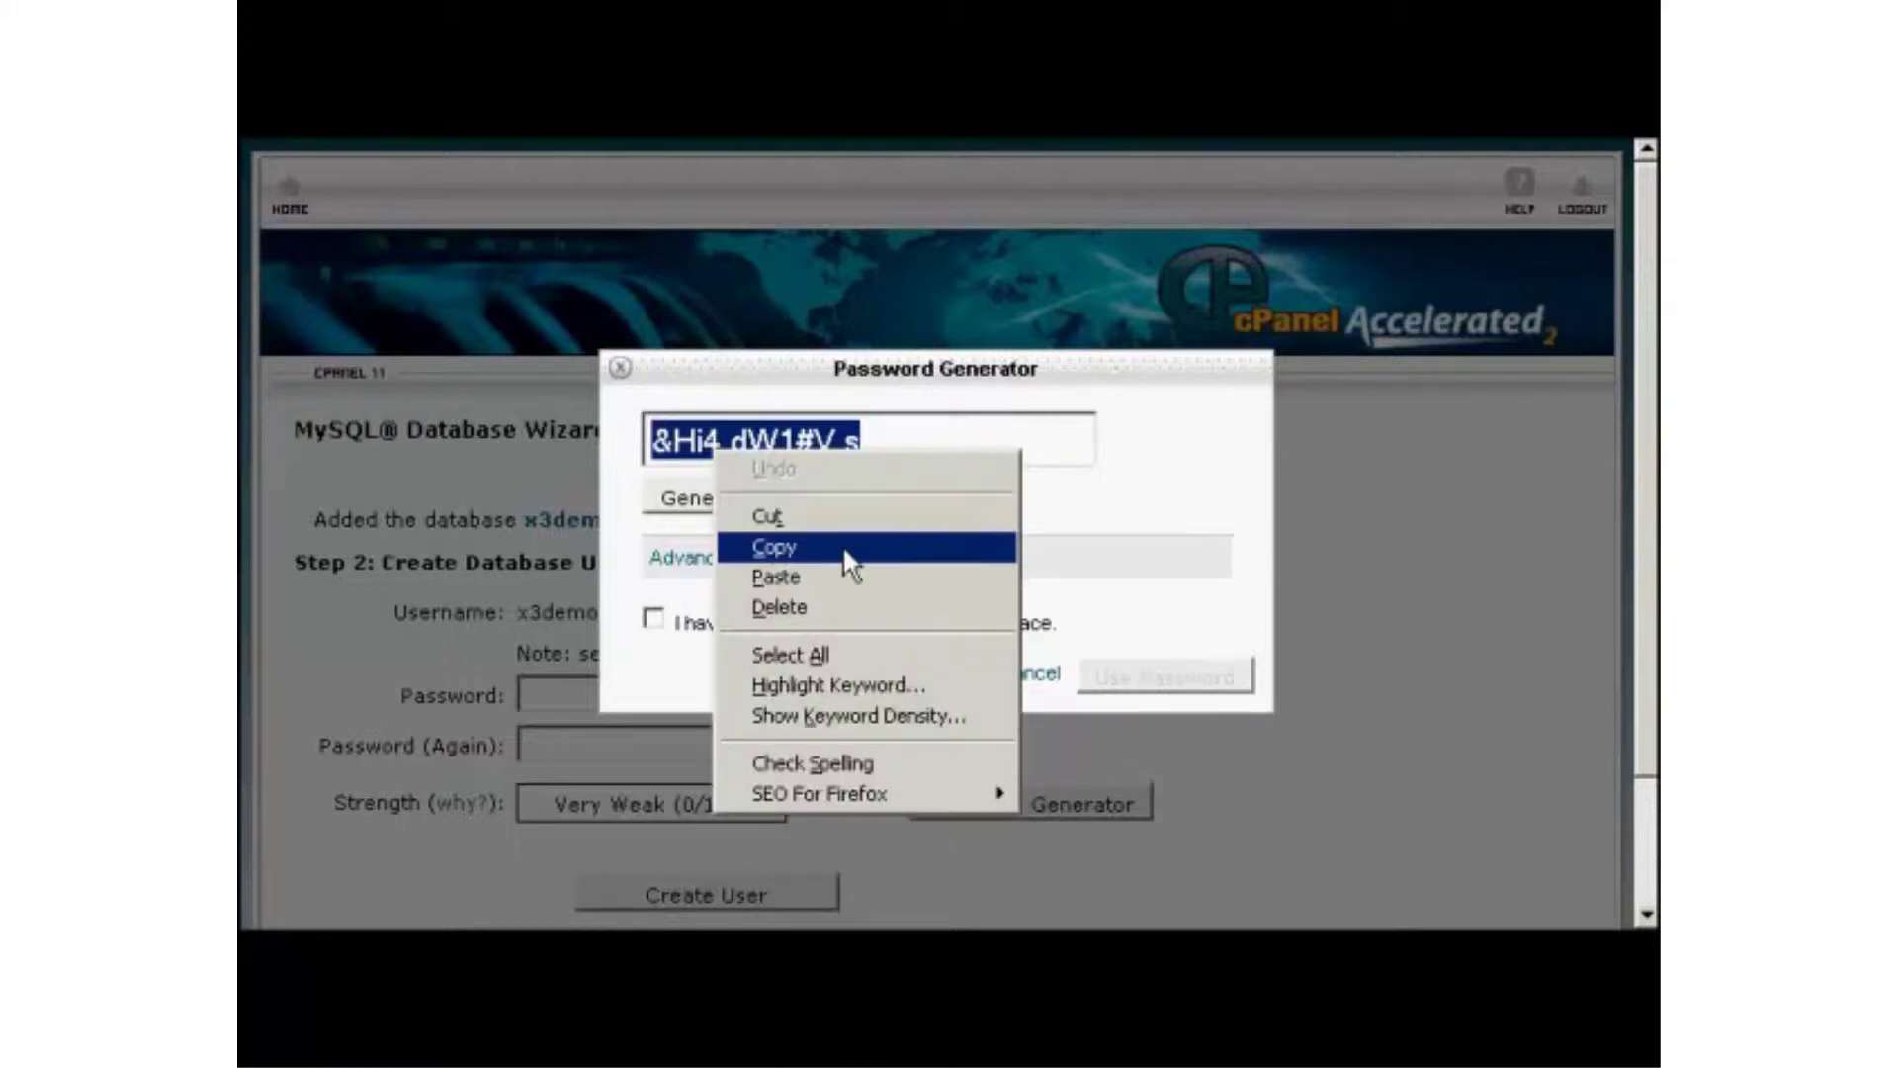
left_click(793, 545)
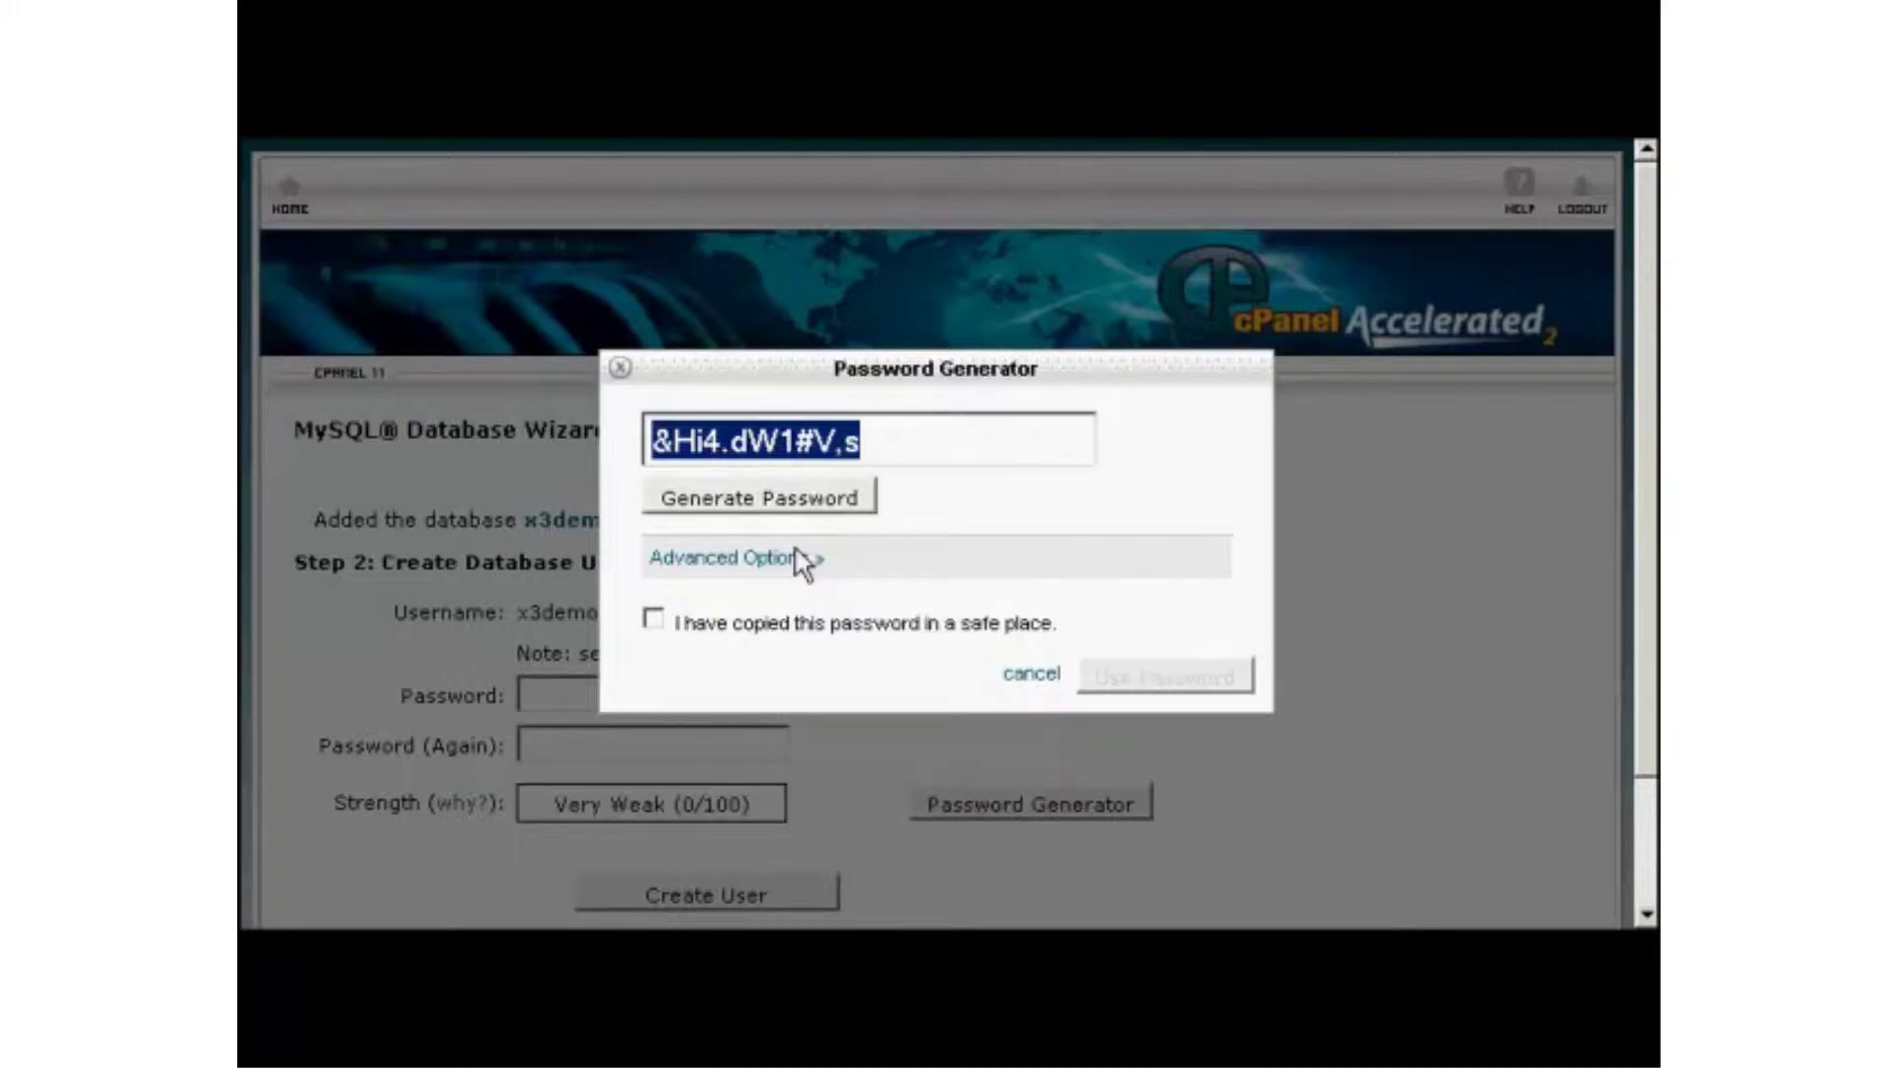
left_click(654, 622)
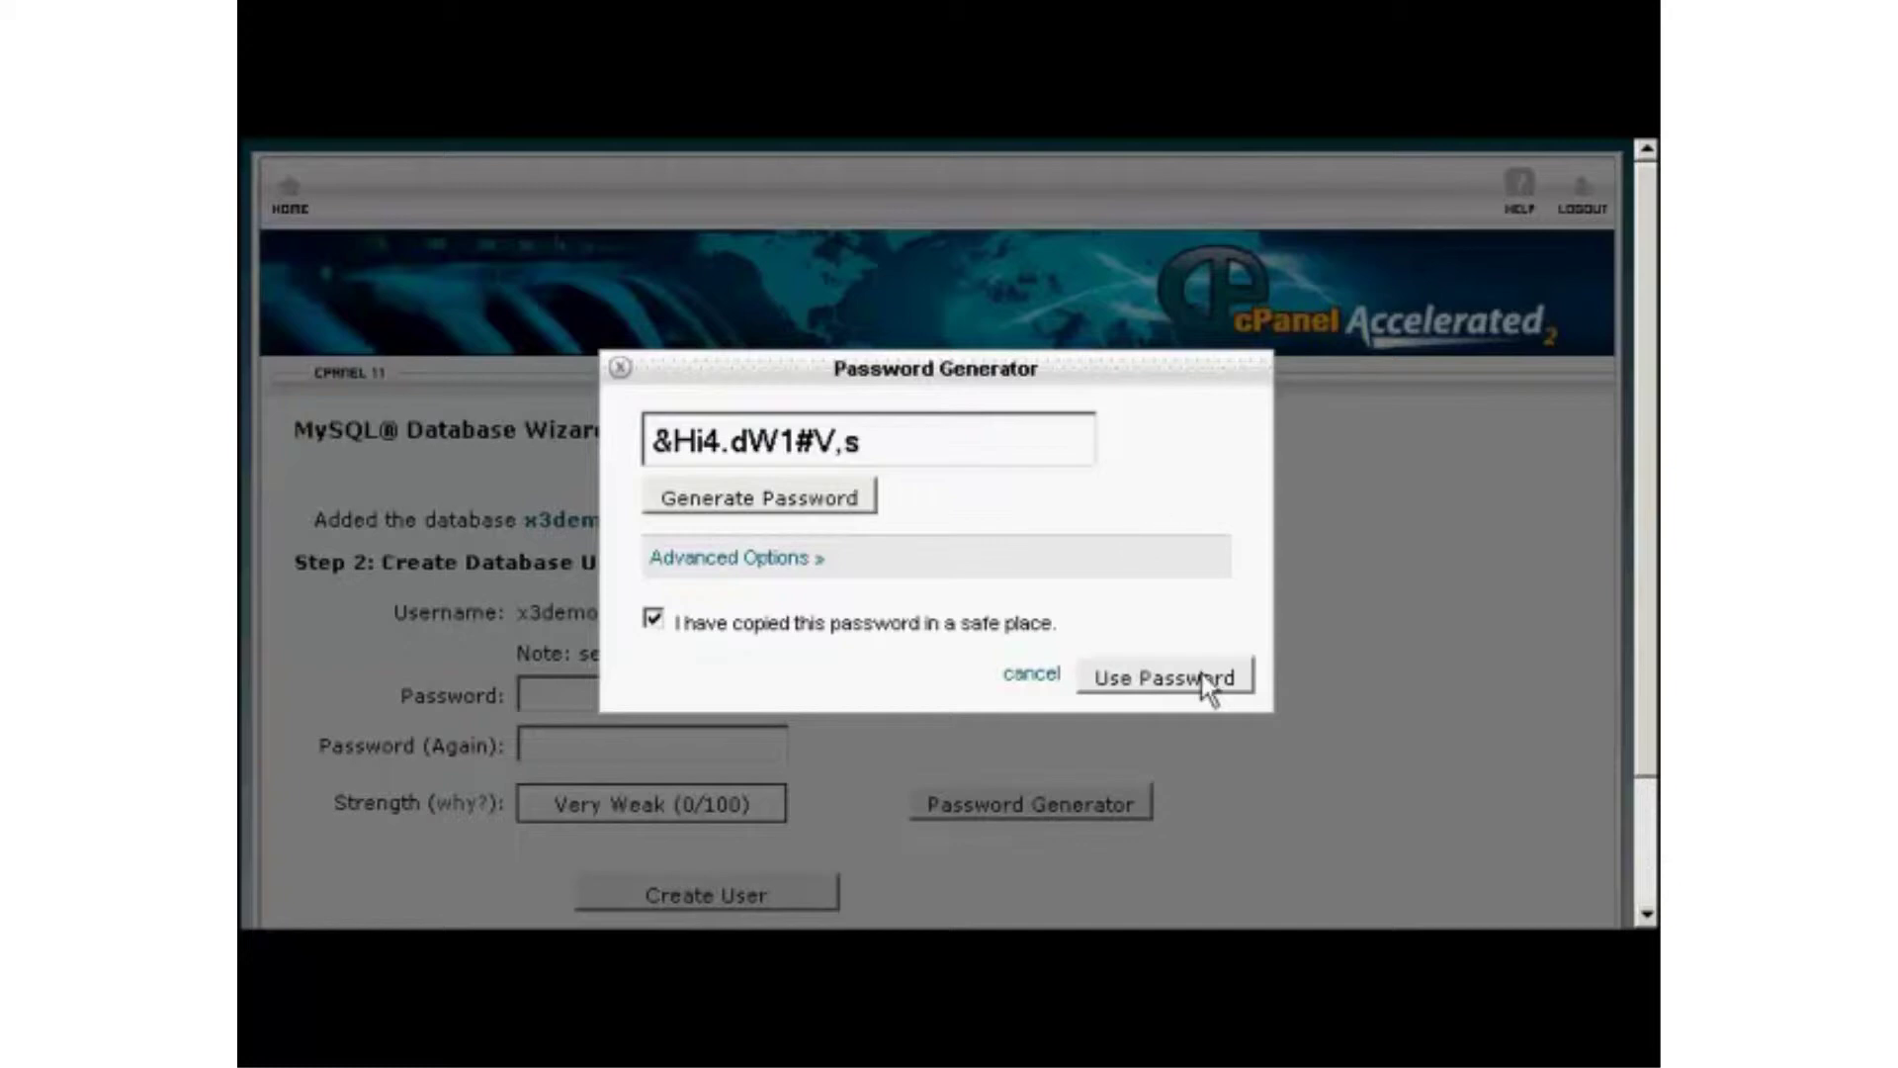
left_click(1201, 680)
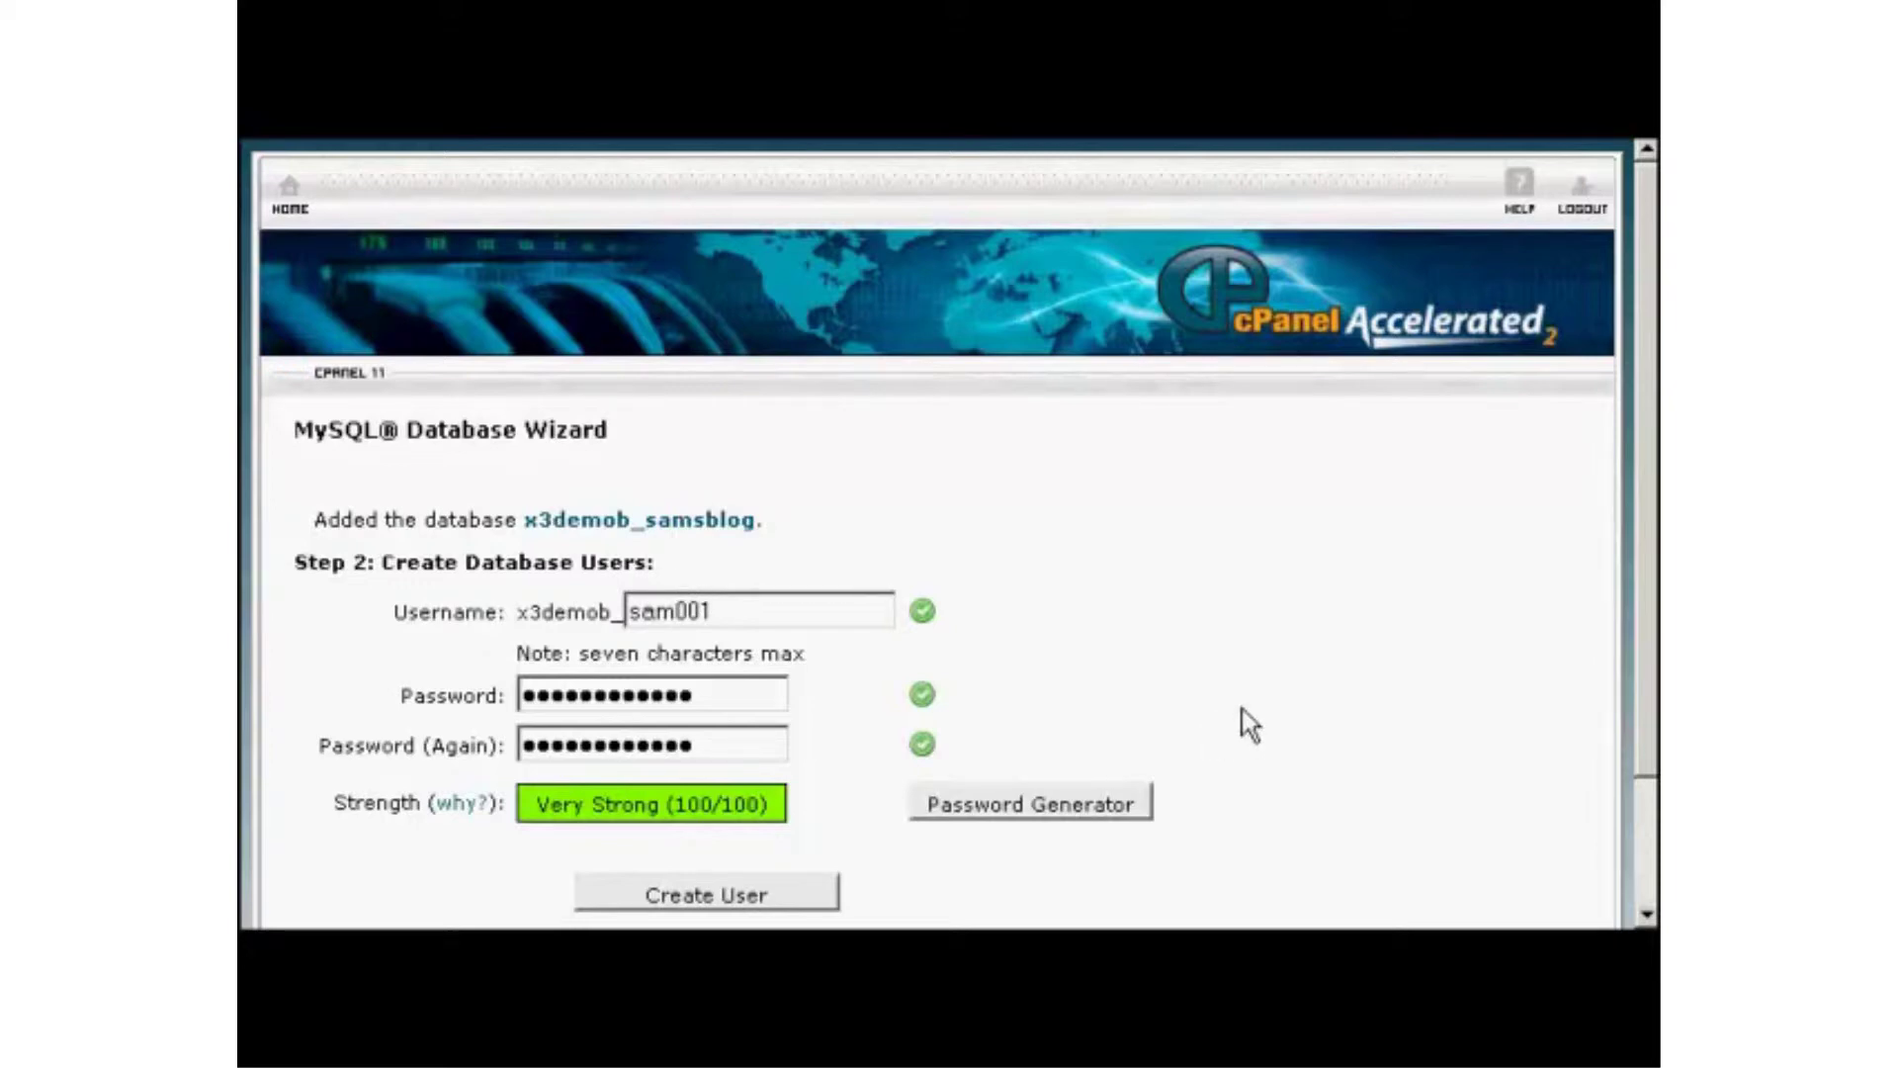
Note the database name, username sam001 and password in Notepad, then minimise it.
key("alt+Tab")
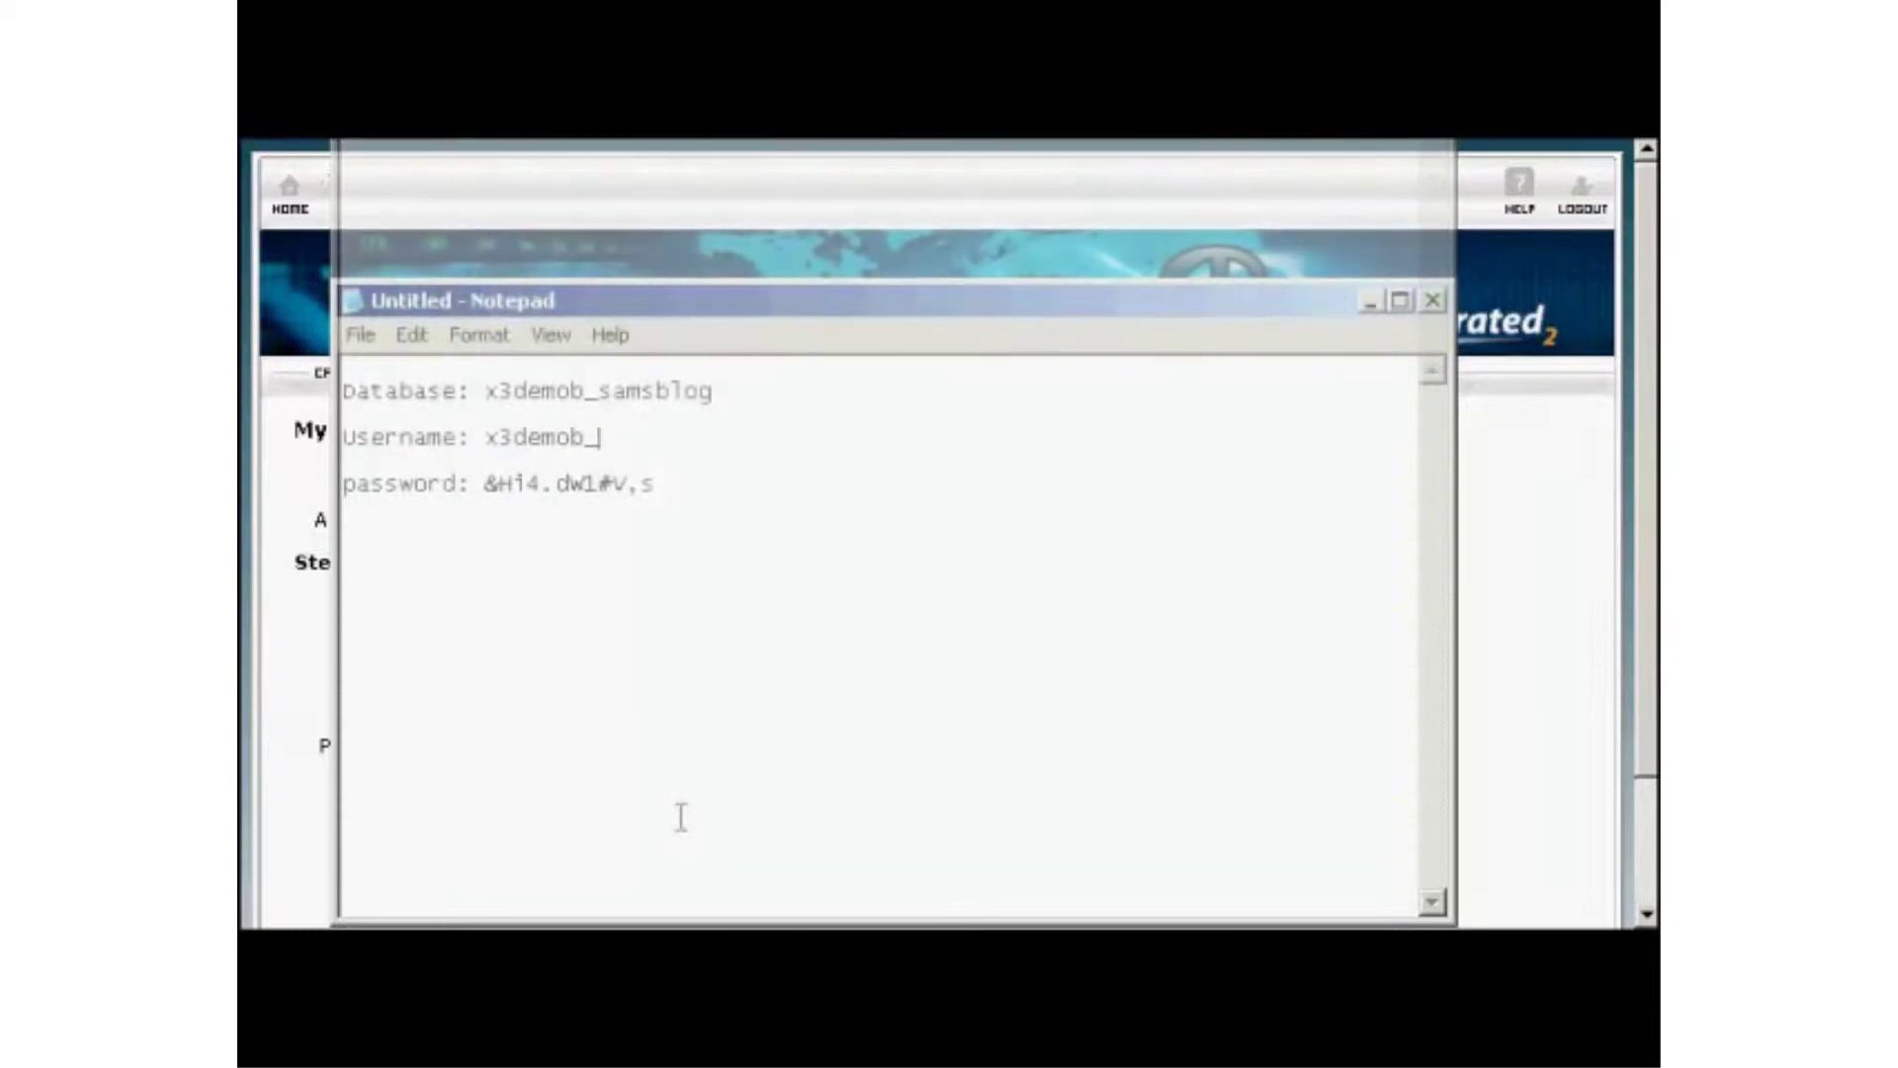
type("s")
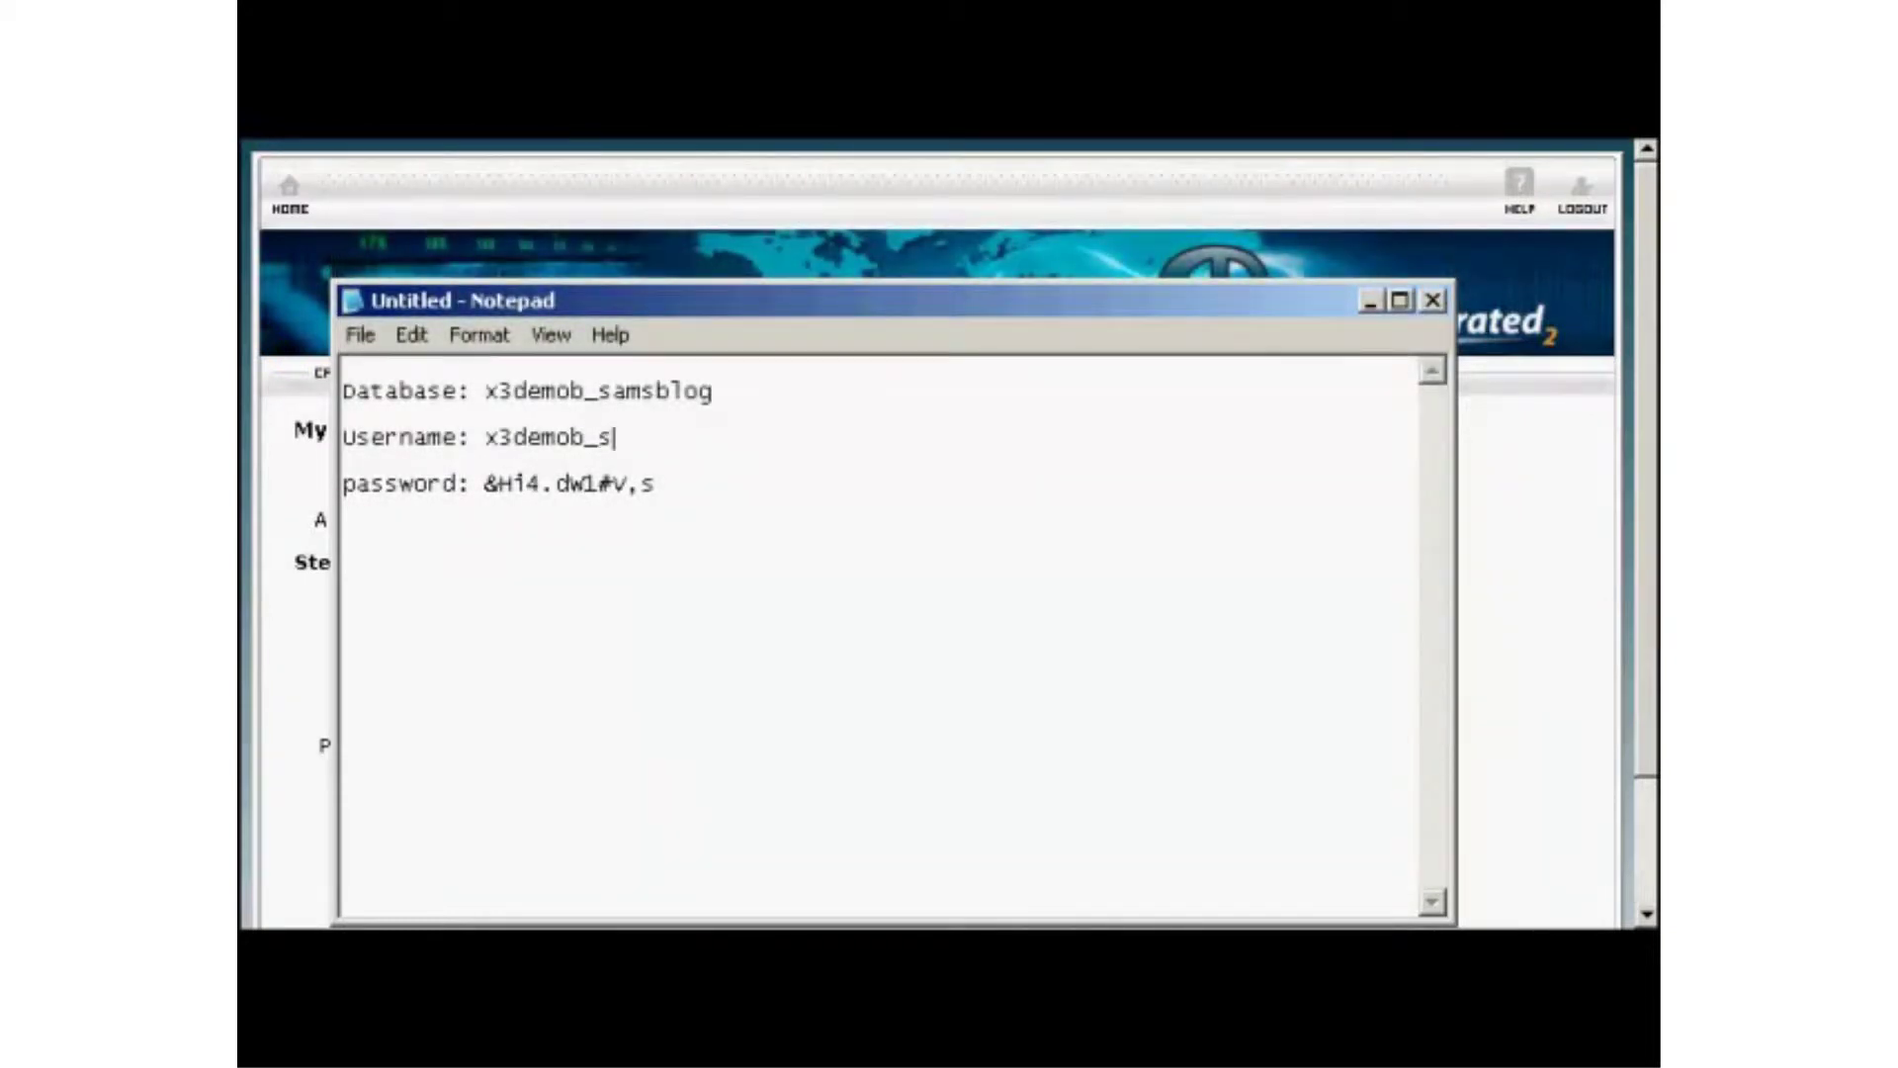
type("am001")
left_click(1371, 298)
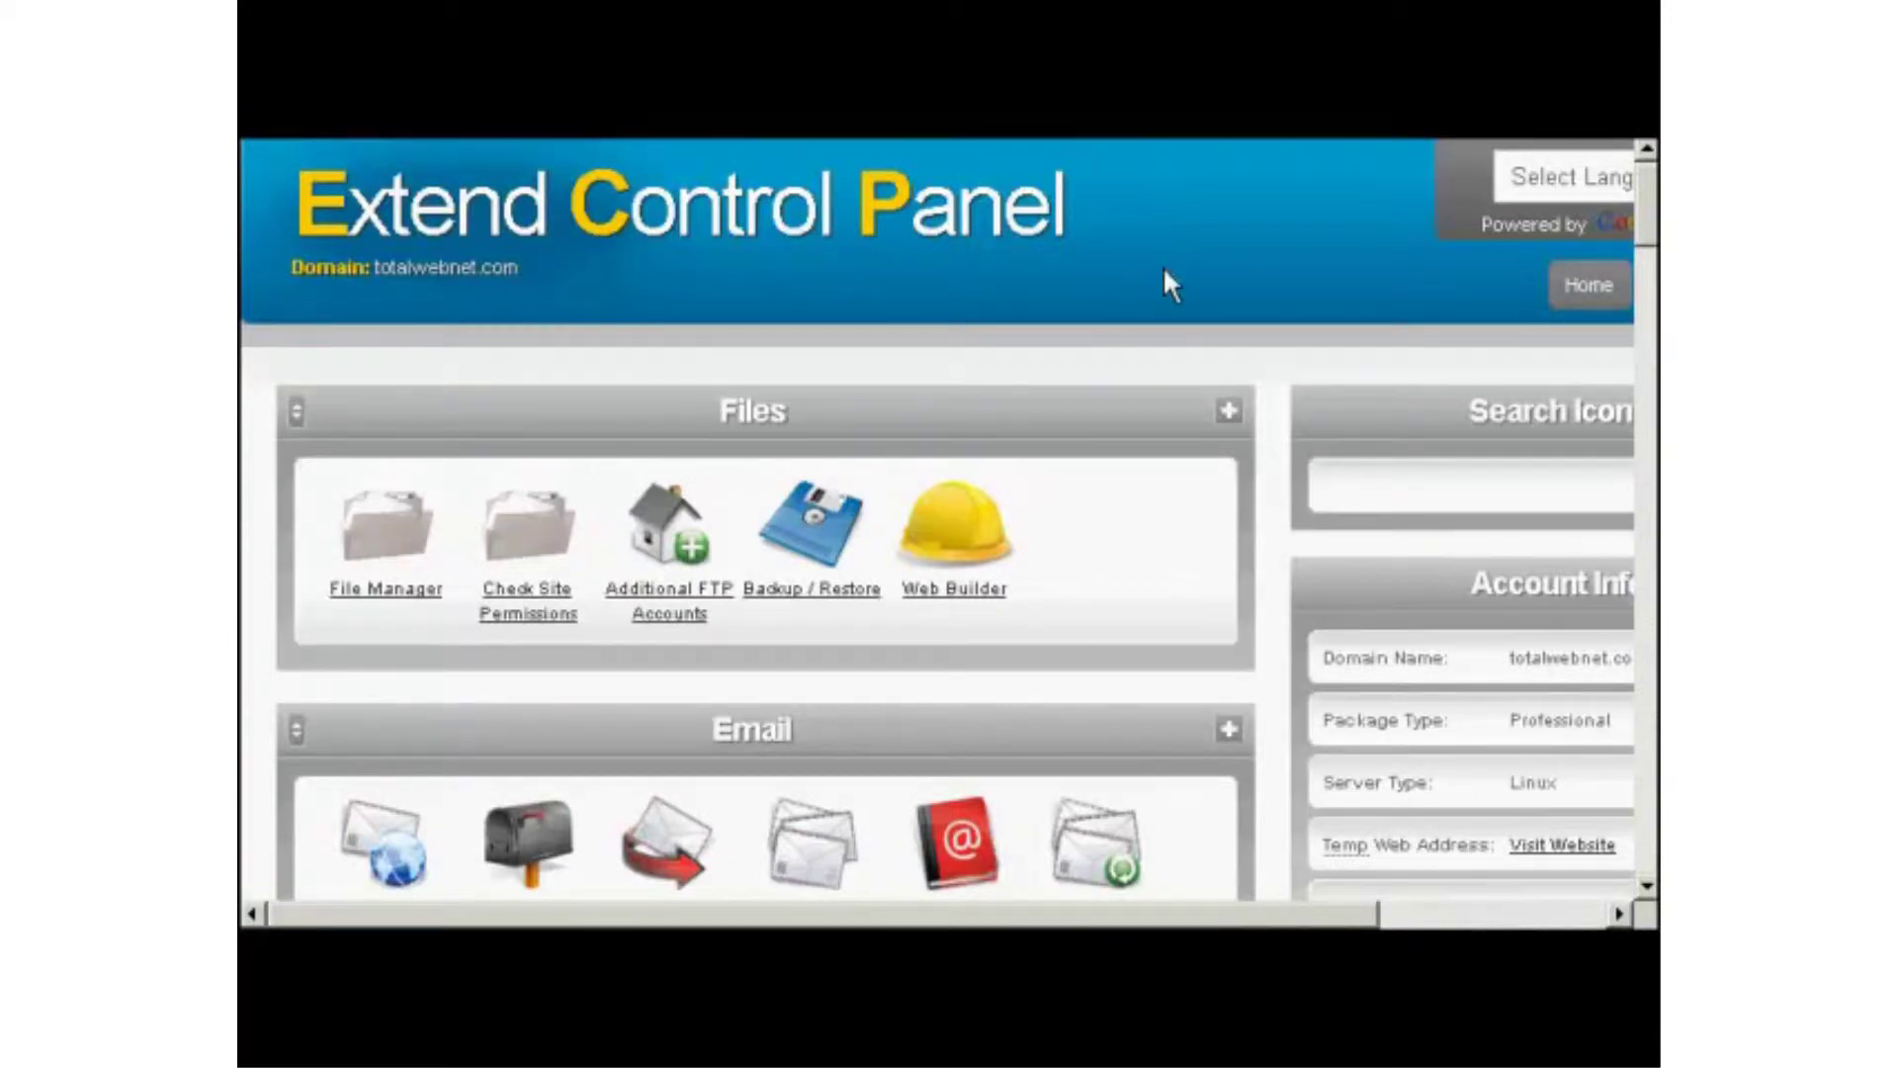
Scroll down to Web Tools and open MySQL Databases.
left_click_drag(1646, 193, 1650, 379)
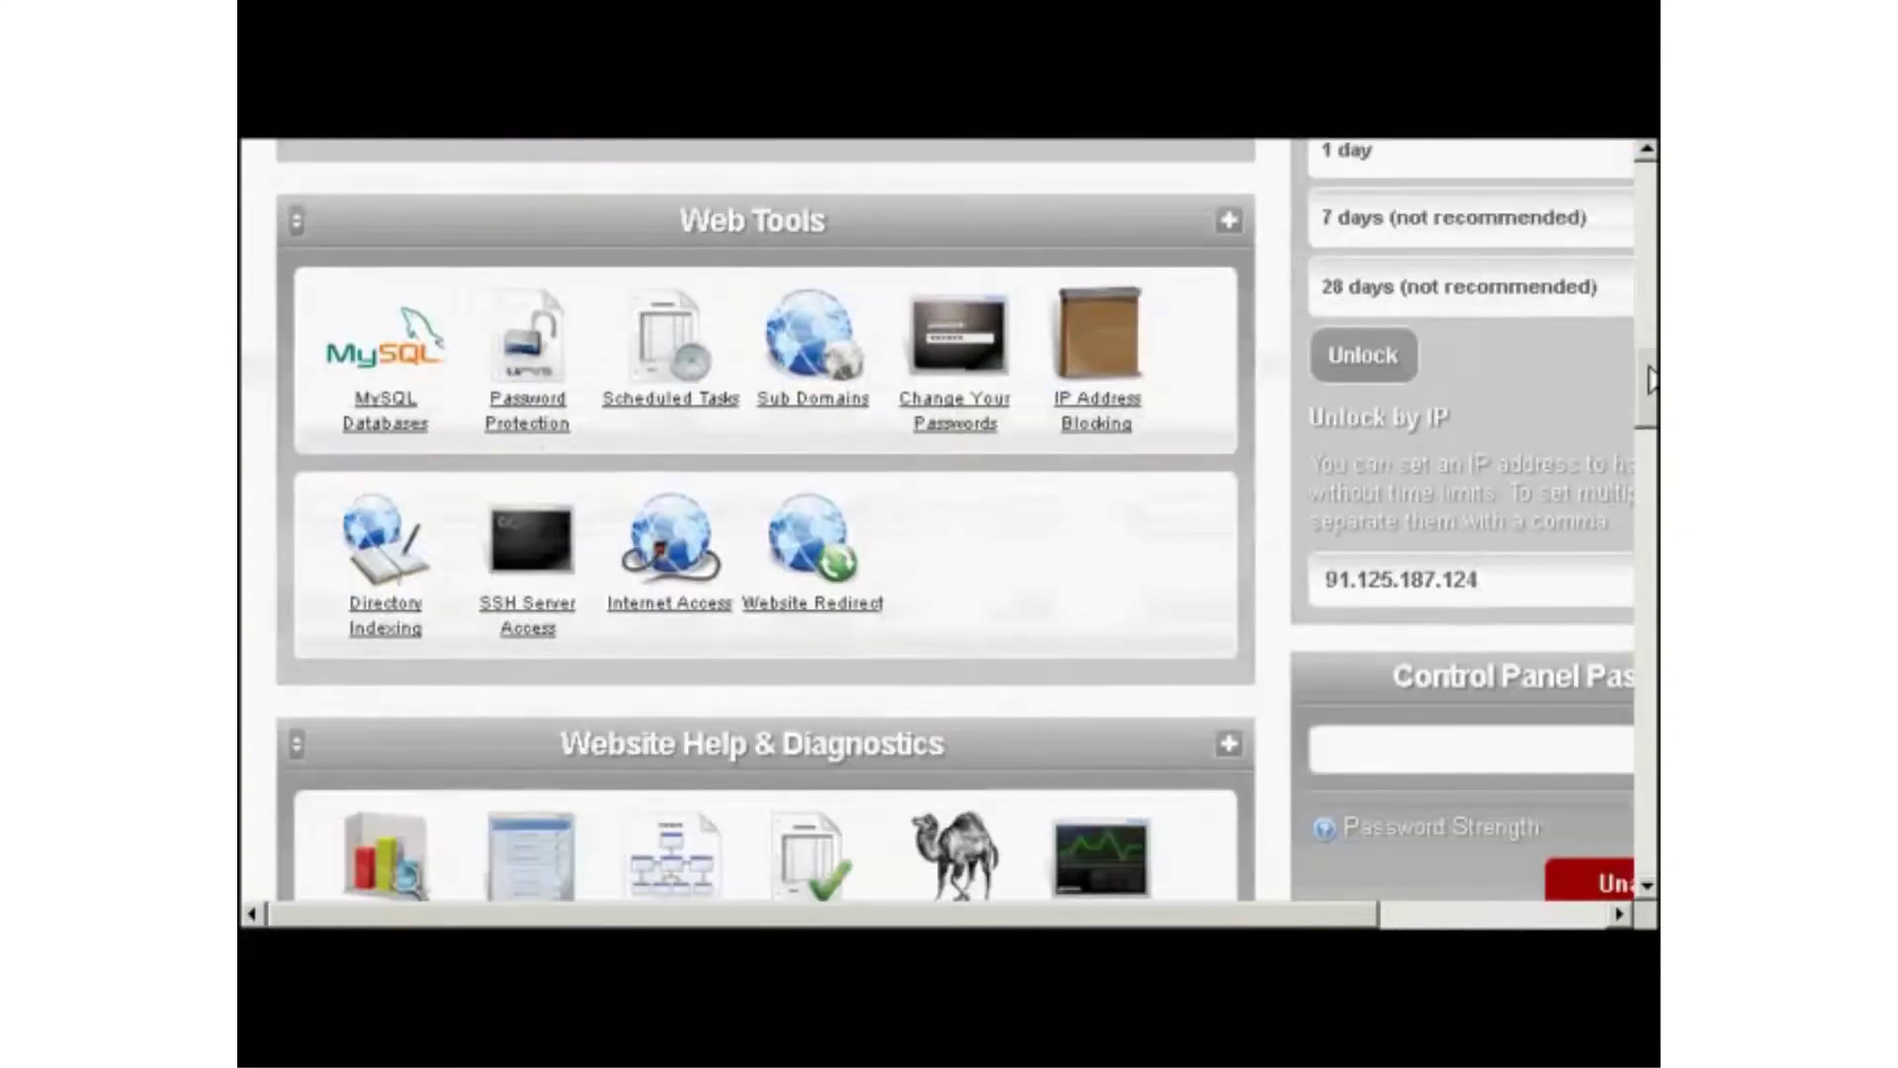
left_click(368, 425)
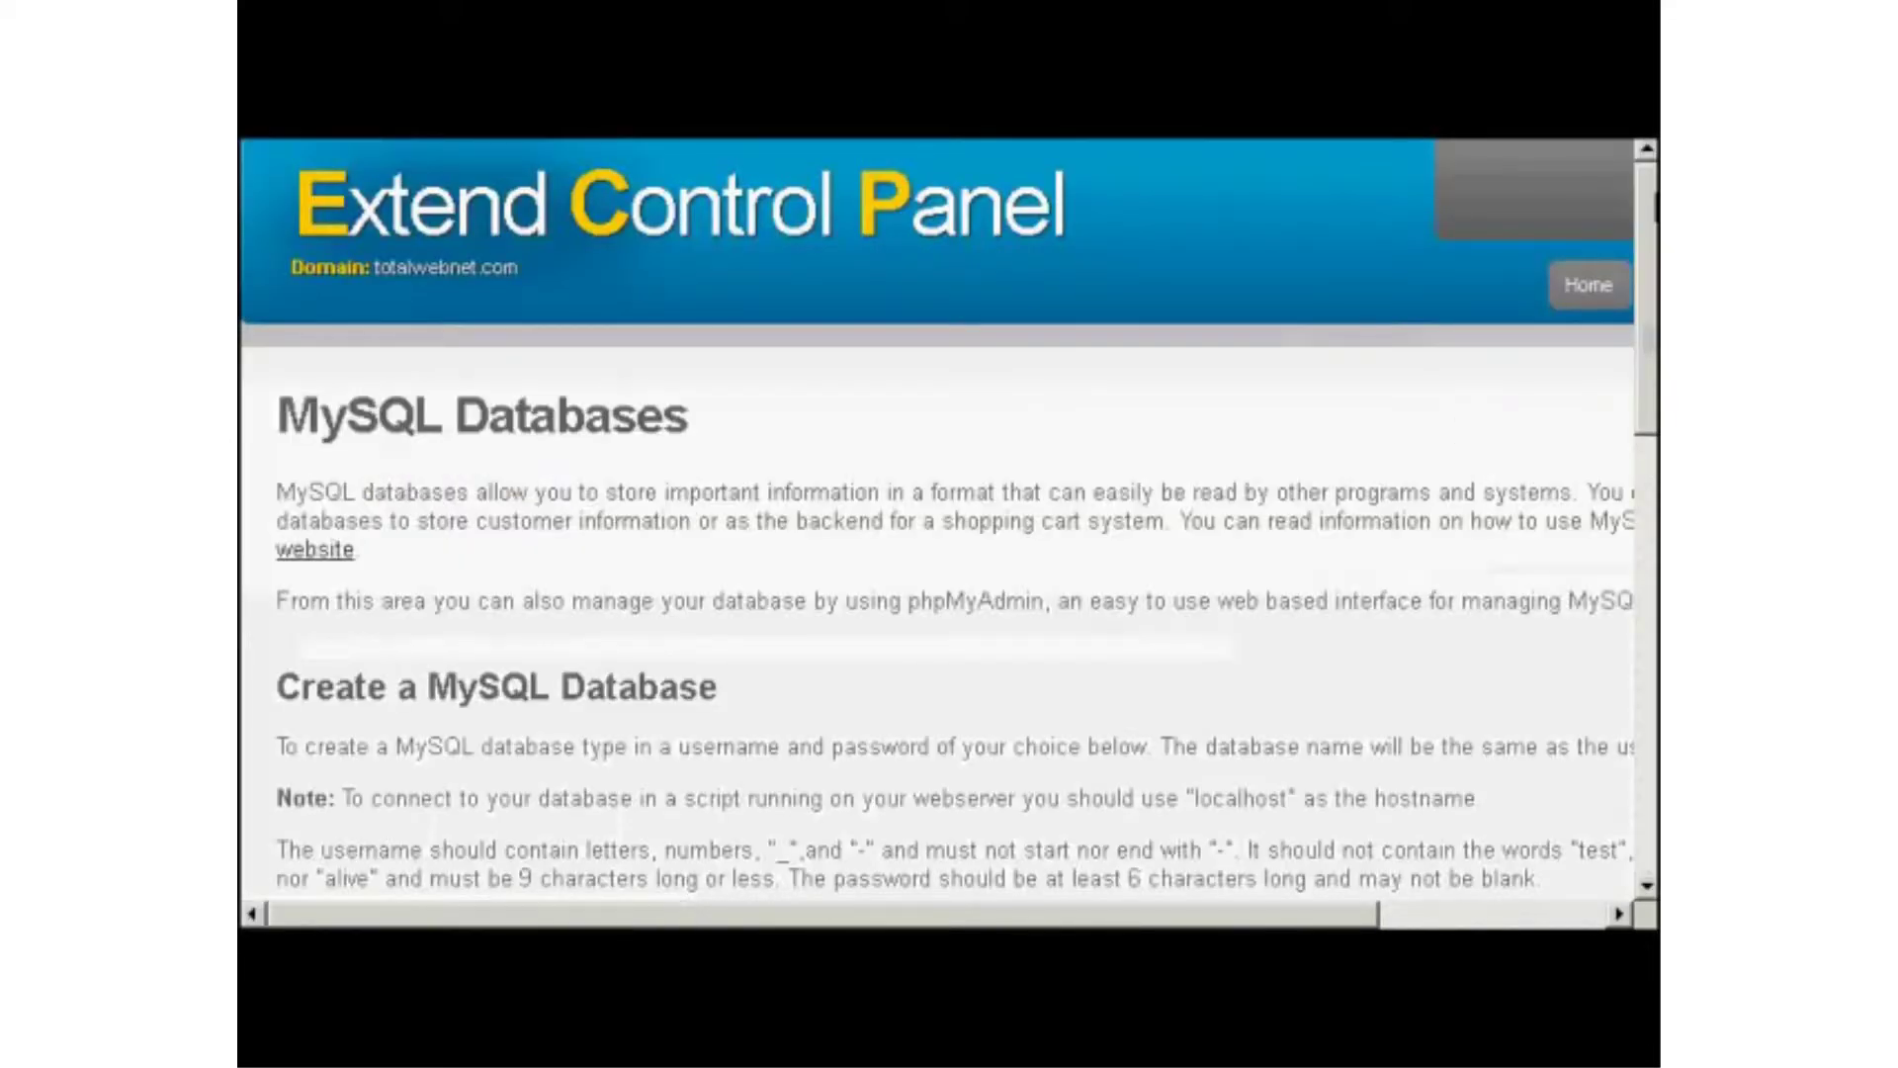
Create a MySQL database with username sam001 and its password, then scroll to Manage MySQL Databases.
scroll(950, 520, "down", 1)
scroll(949, 520, "down", 3)
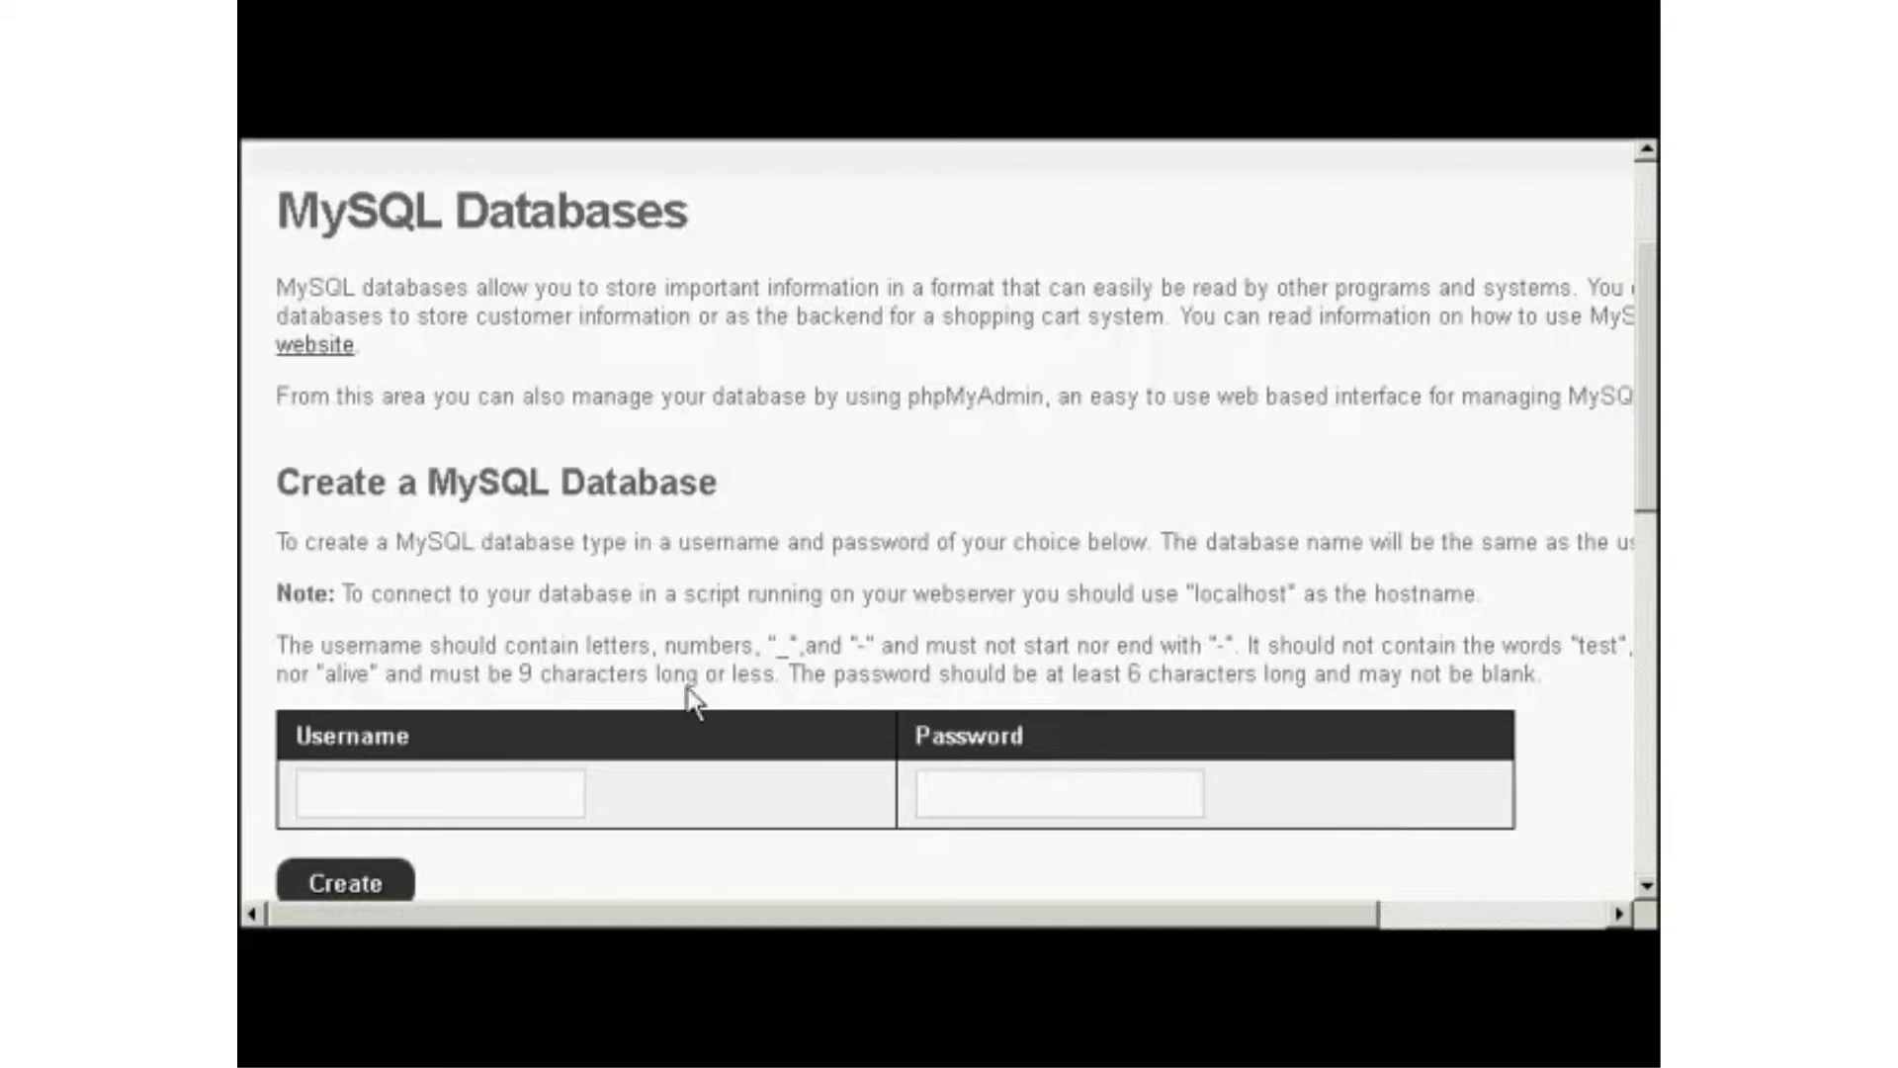
left_click(471, 788)
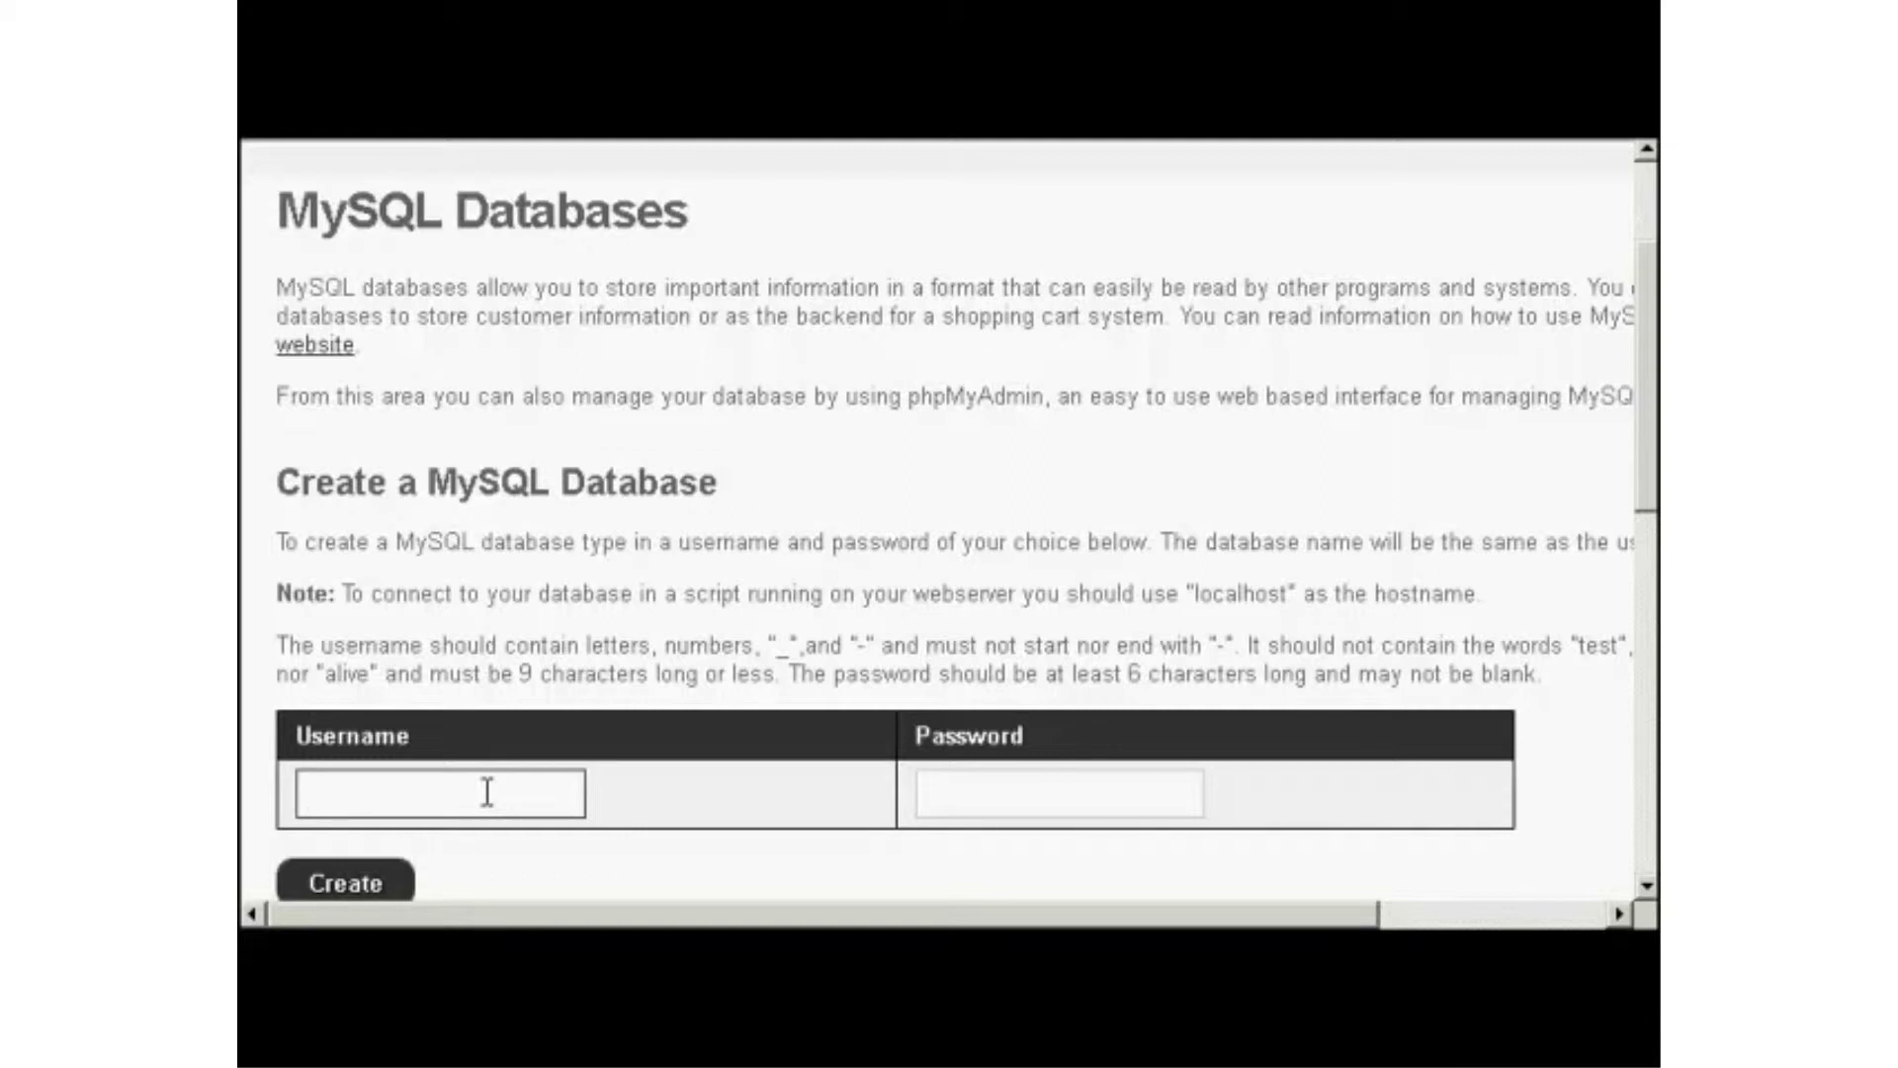
type("sam001")
left_click(982, 789)
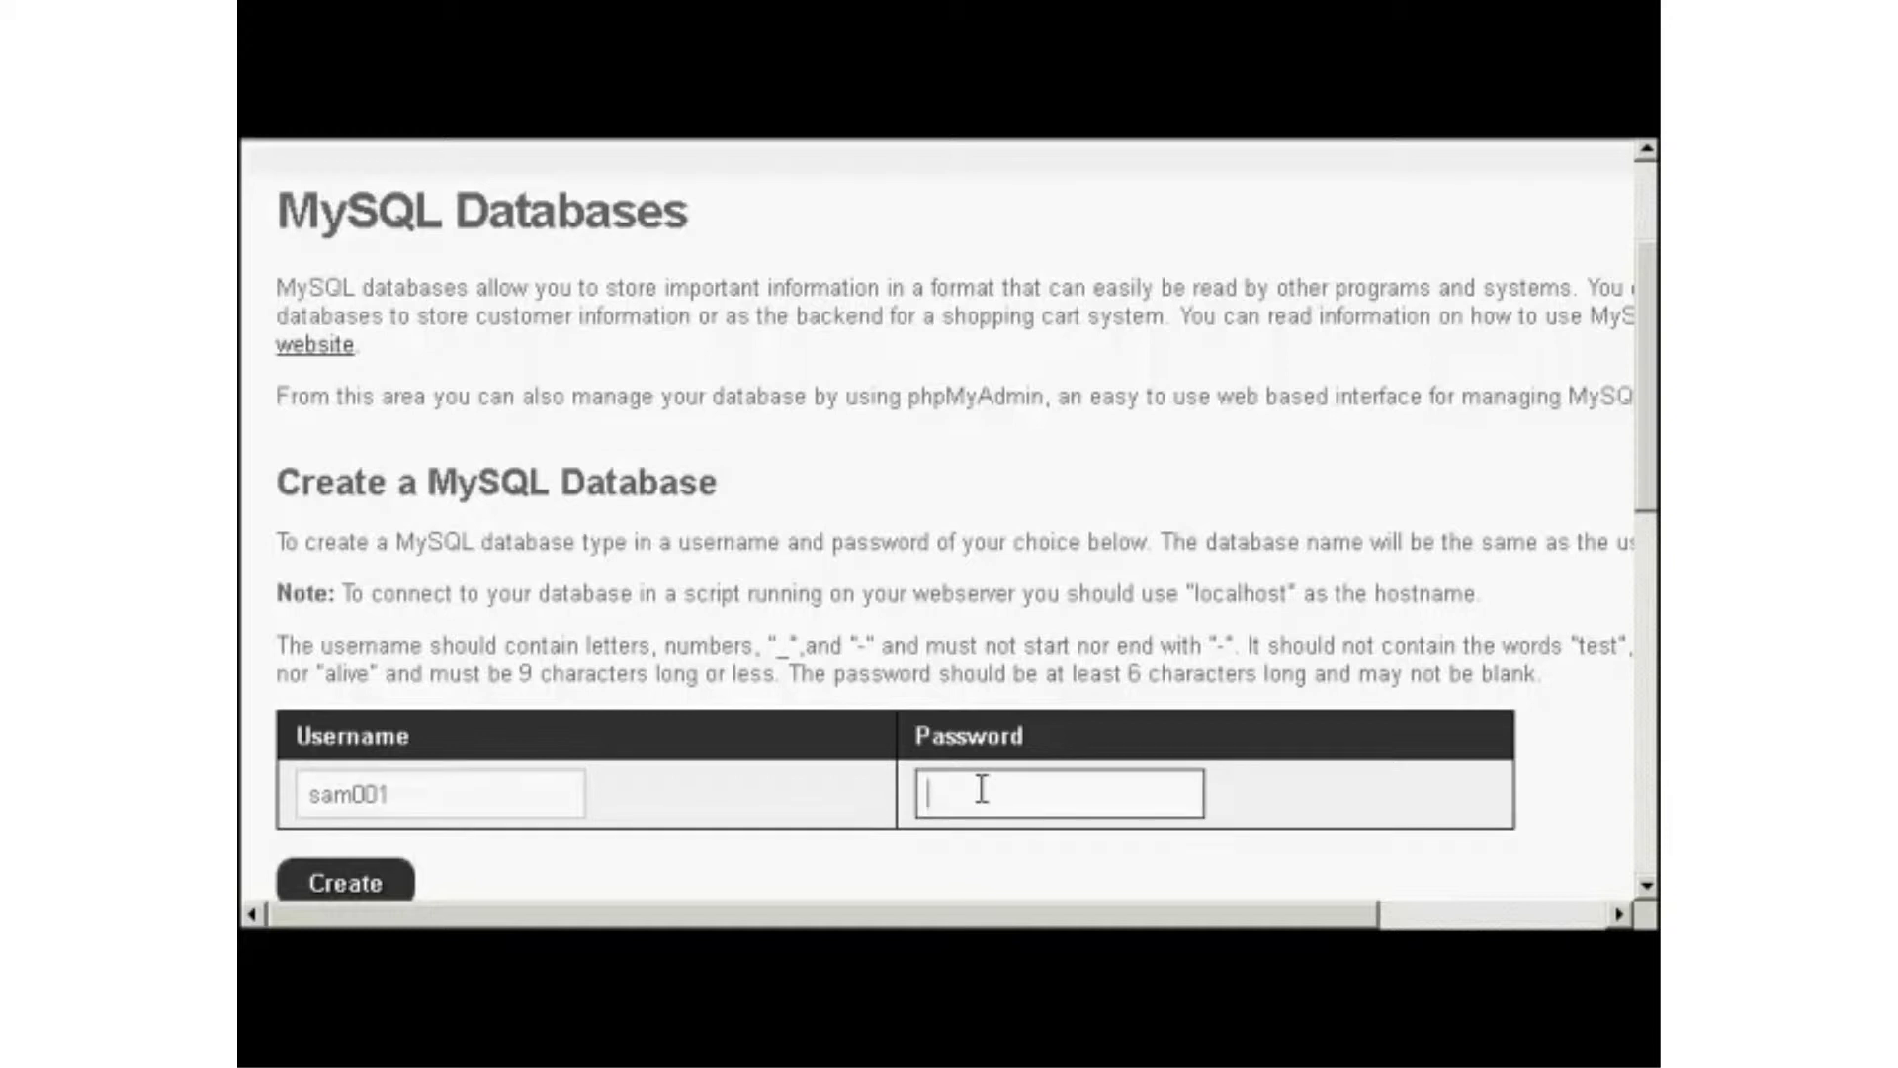
type("abc123")
left_click(379, 893)
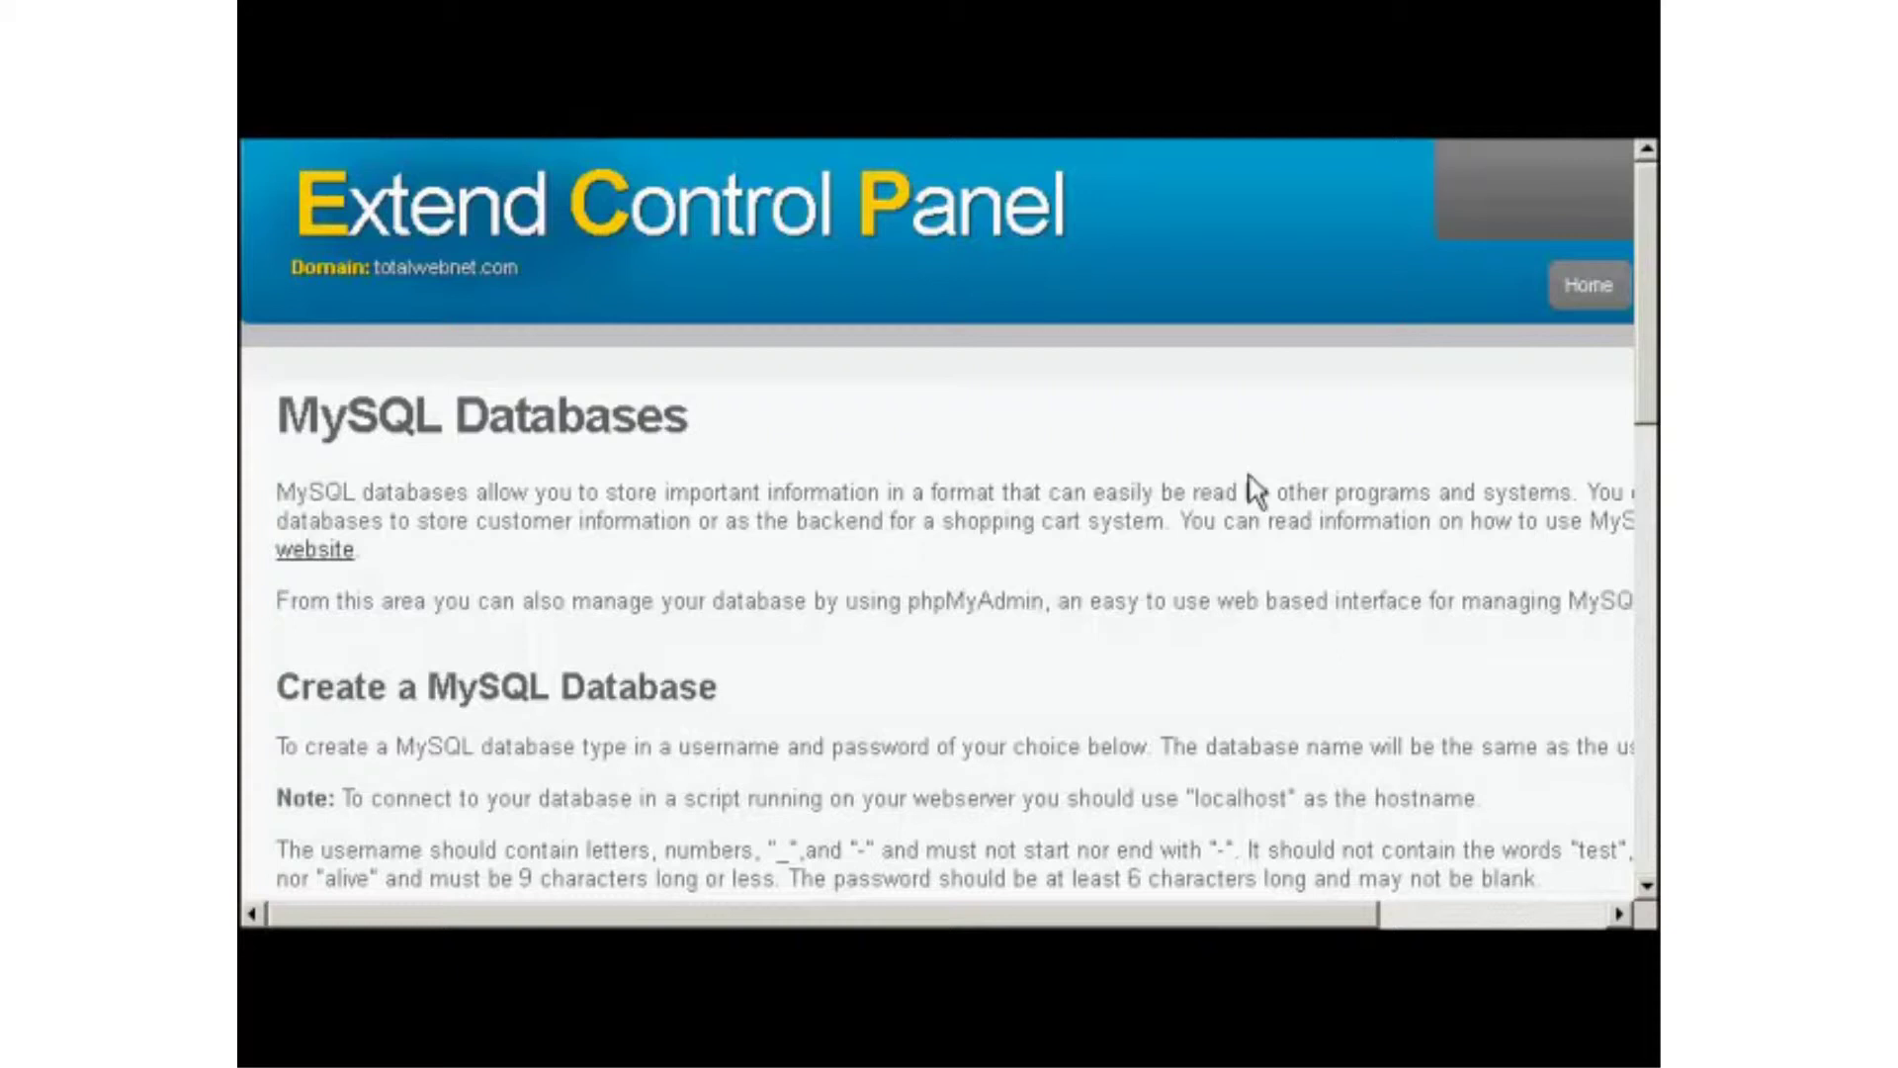
left_click_drag(1639, 348, 1638, 799)
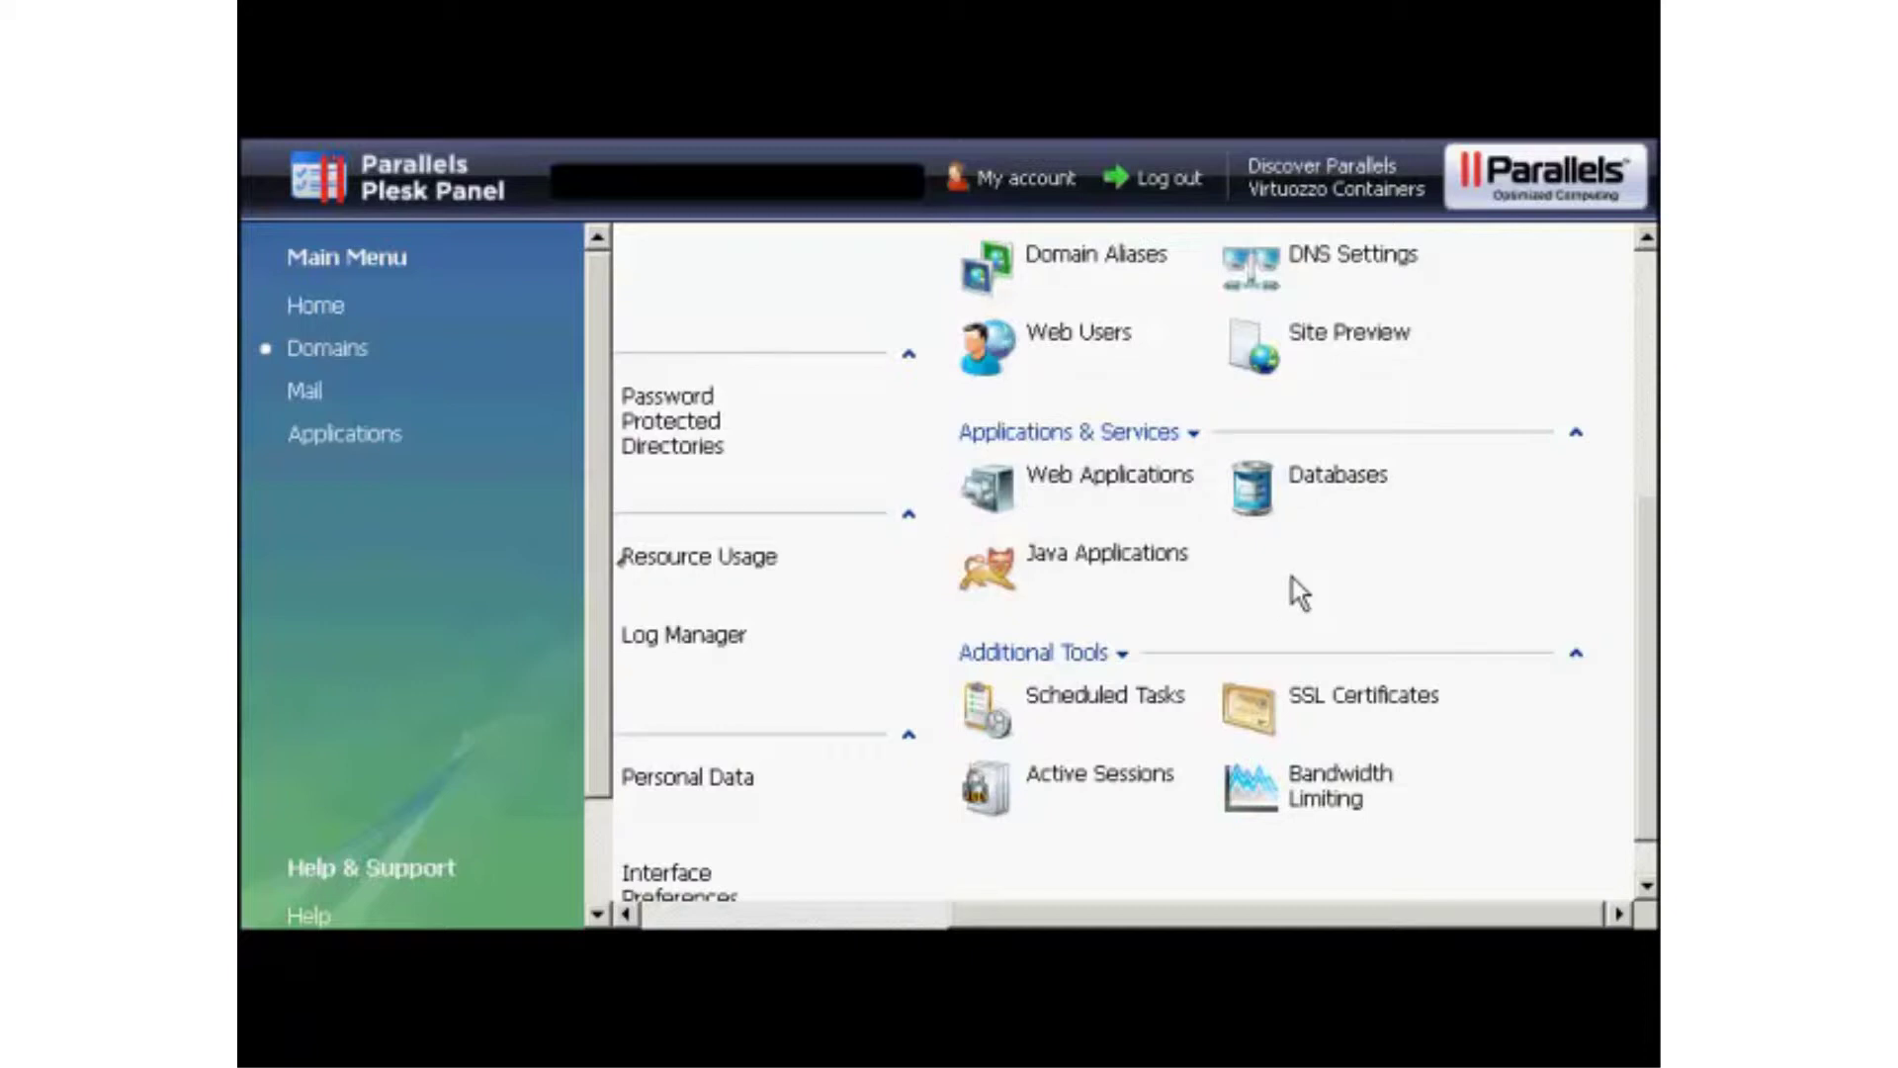
Add the database samsblog under anothercompany.co.uk from Plesk's Databases page.
left_click(1253, 499)
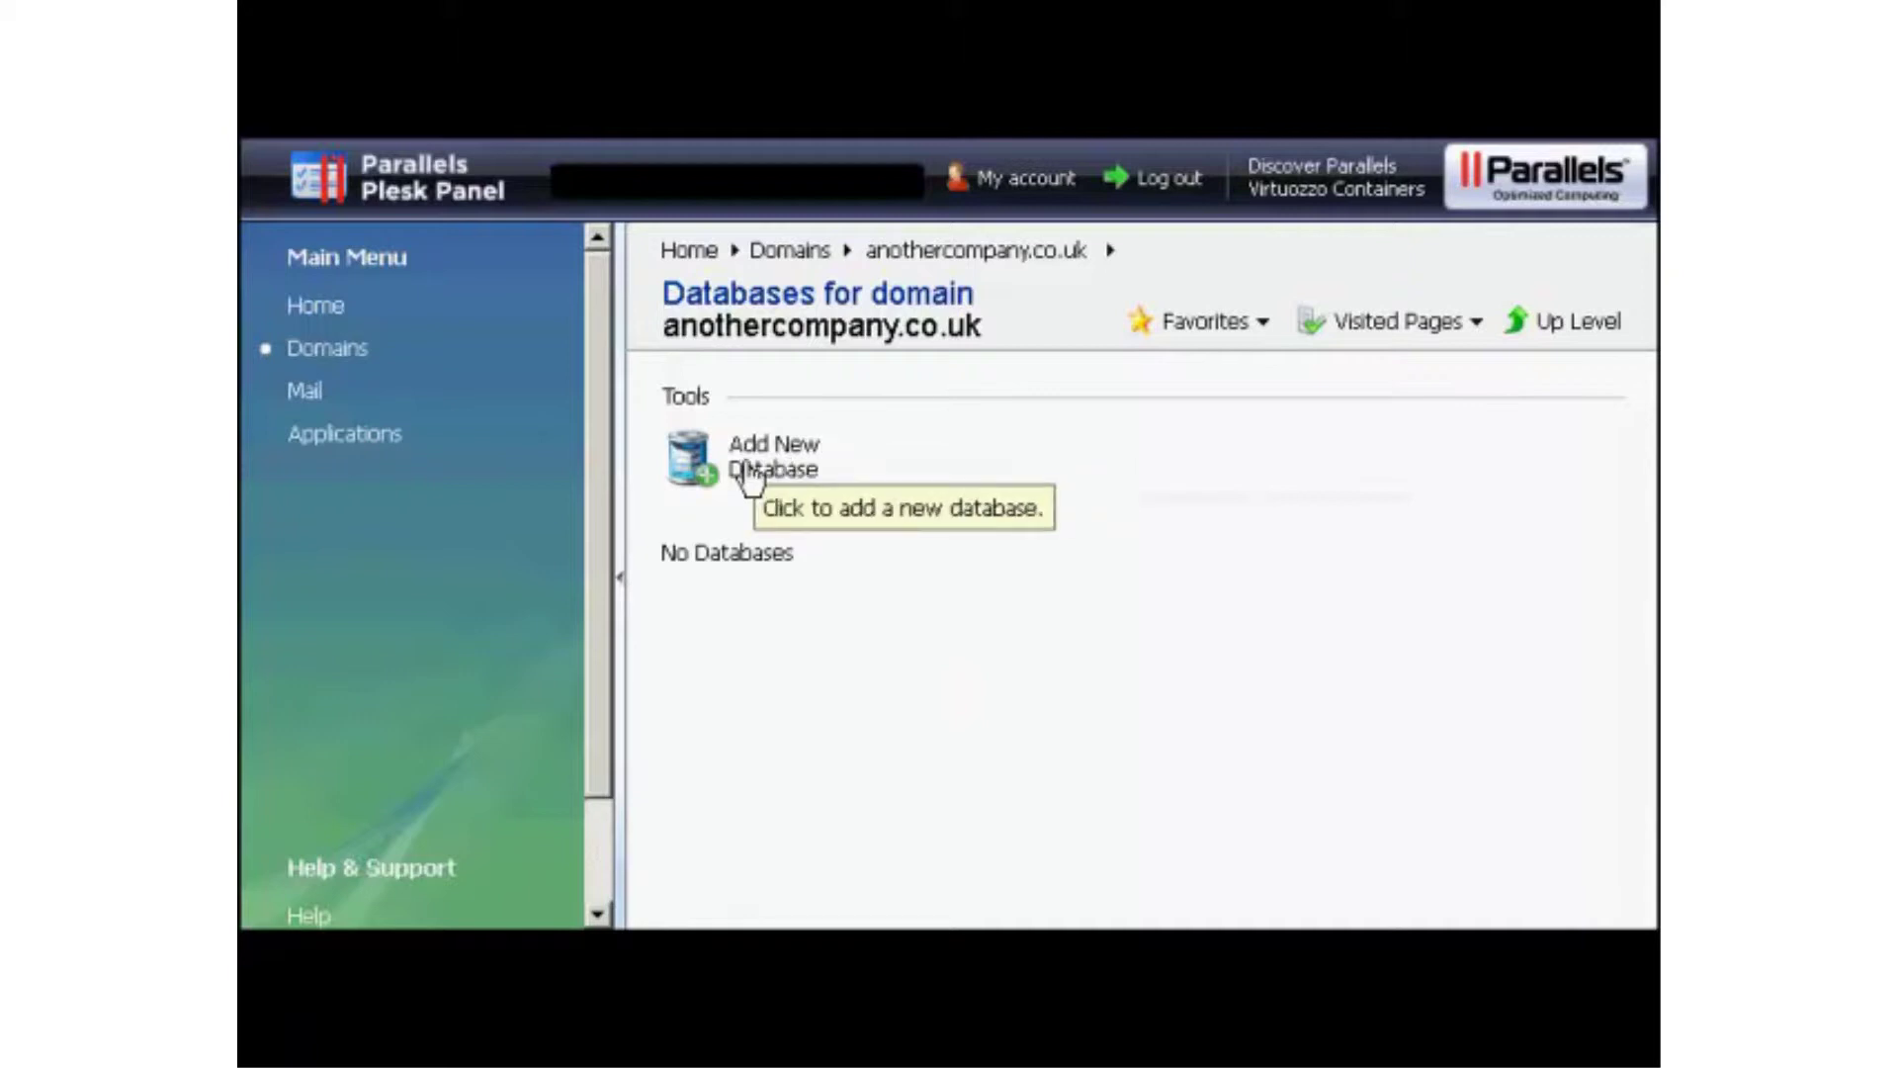
left_click(749, 475)
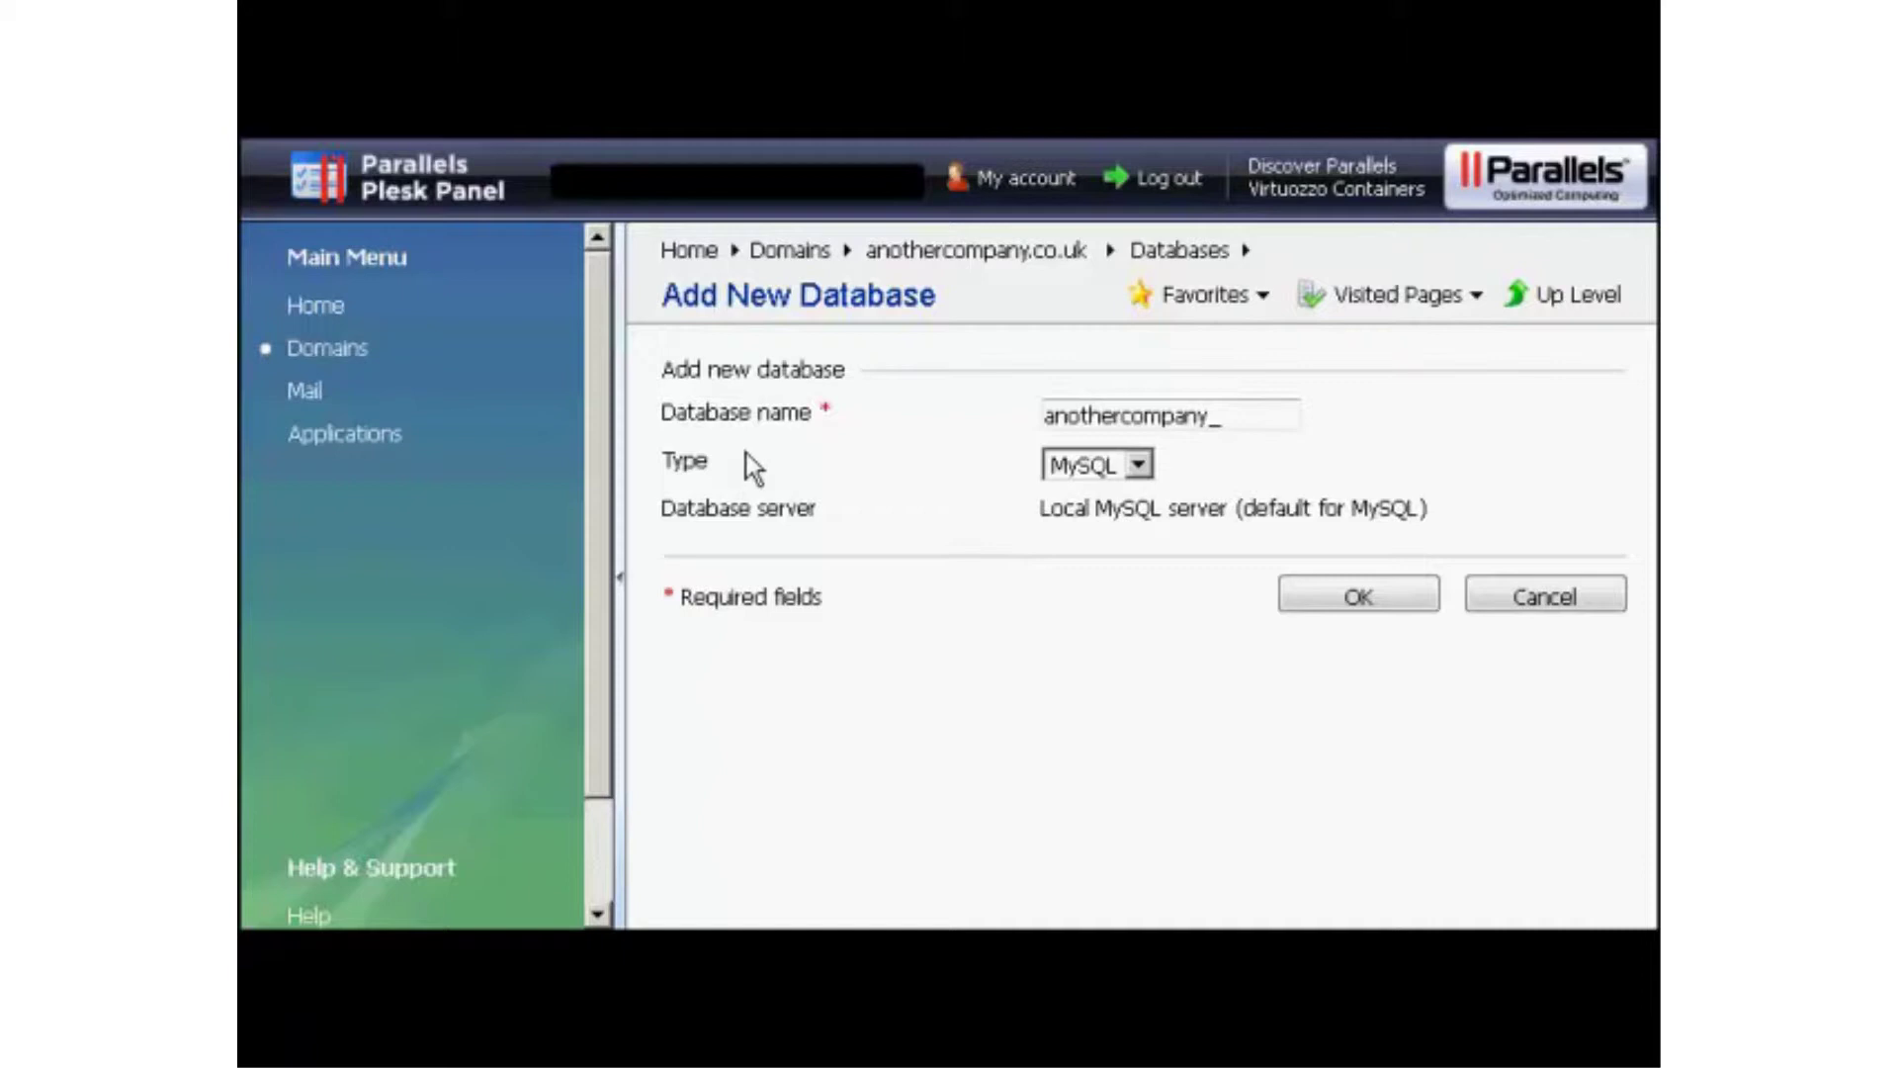
left_click(1234, 419)
type("samsblog")
left_click(1398, 607)
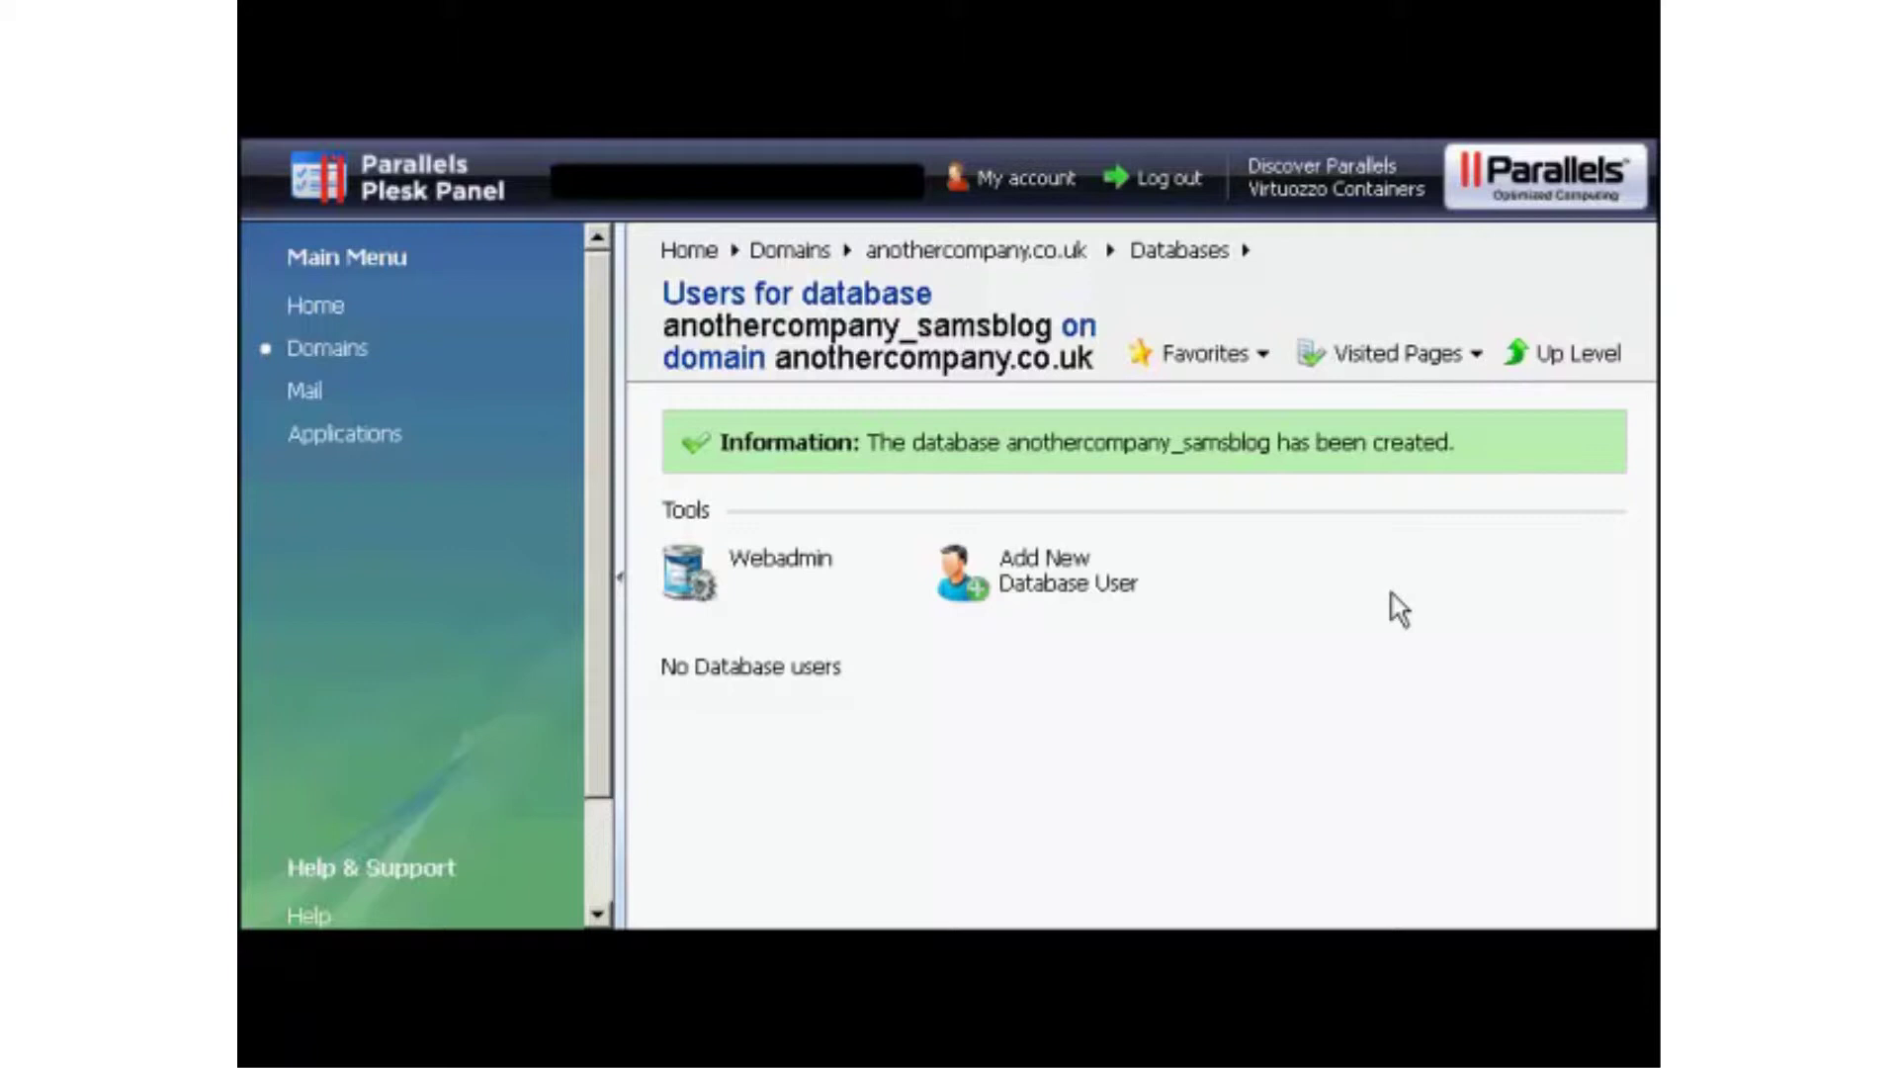
Add database user sam001 with a confirmed password to anothercompany_samsblog.
left_click(1053, 585)
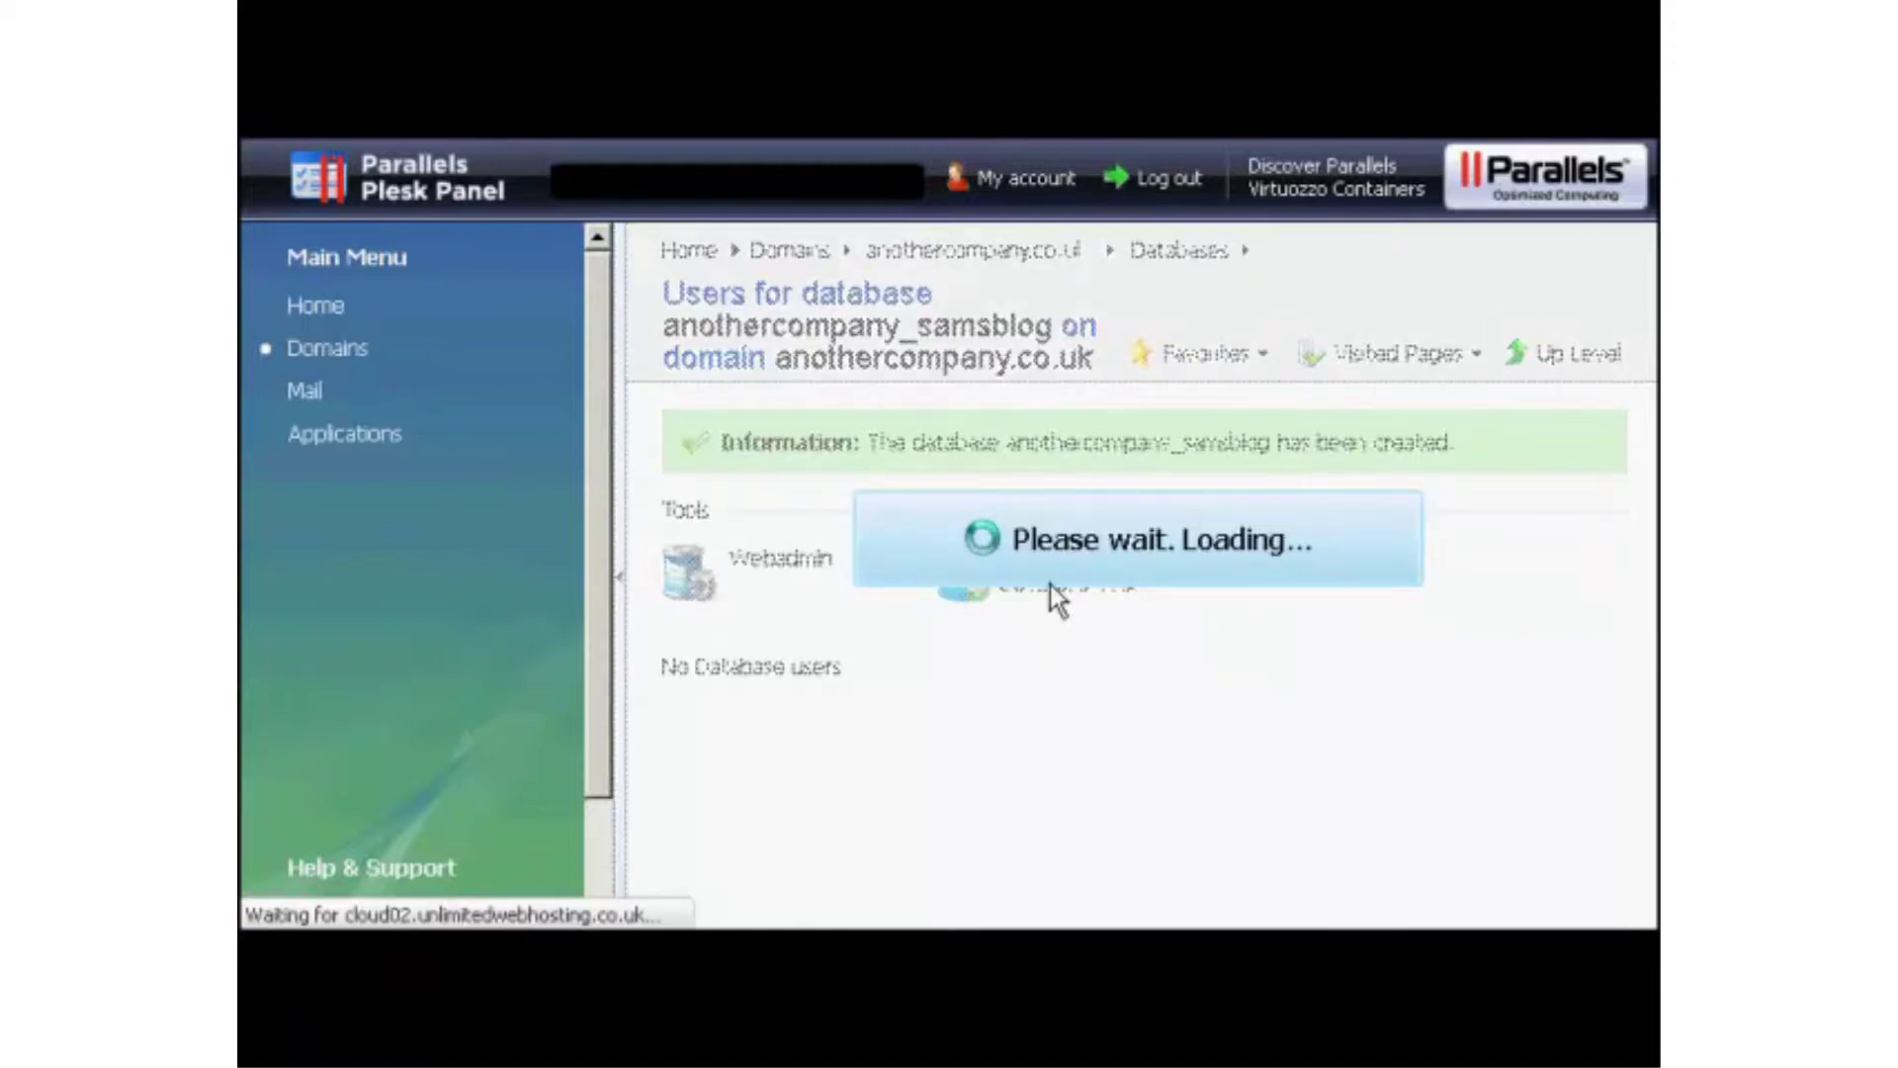
left_click(1051, 473)
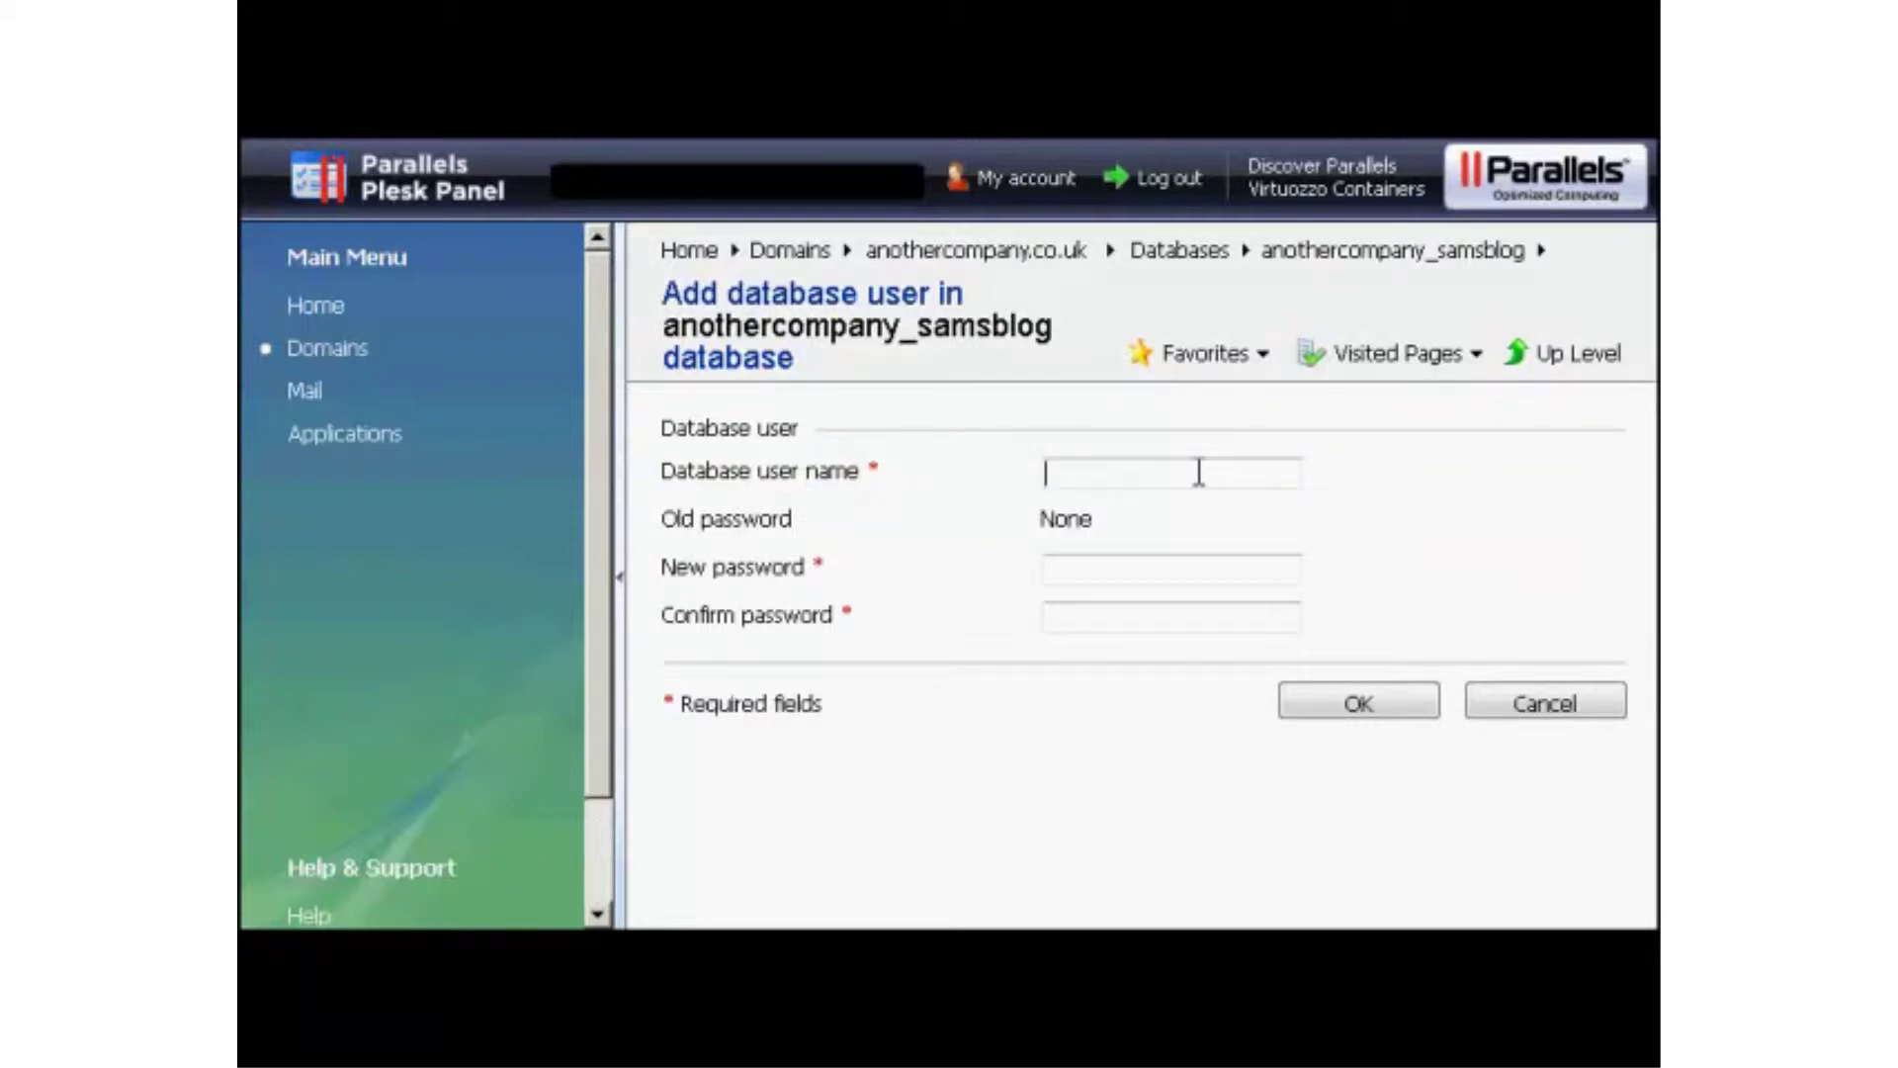
type("sam001")
left_click(1105, 556)
type("••••••")
left_click(1071, 607)
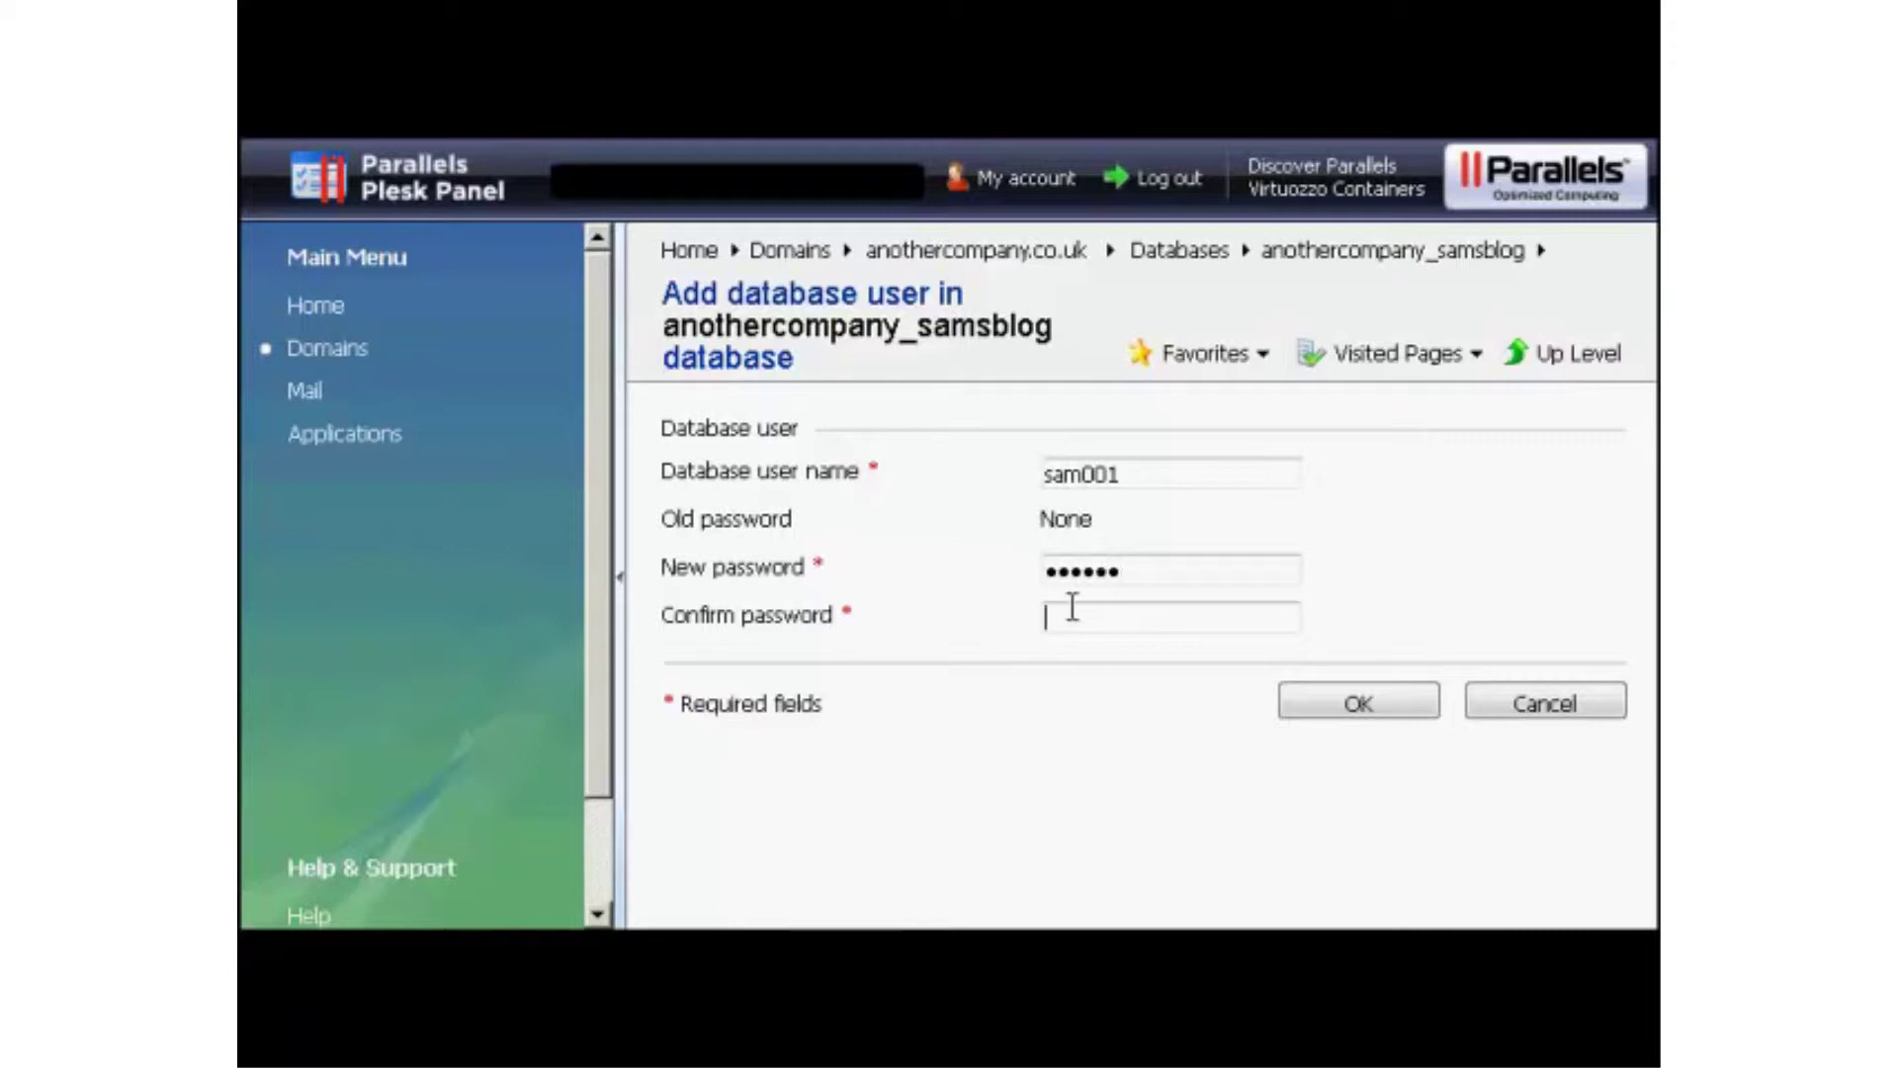
type("••••••")
left_click(1358, 705)
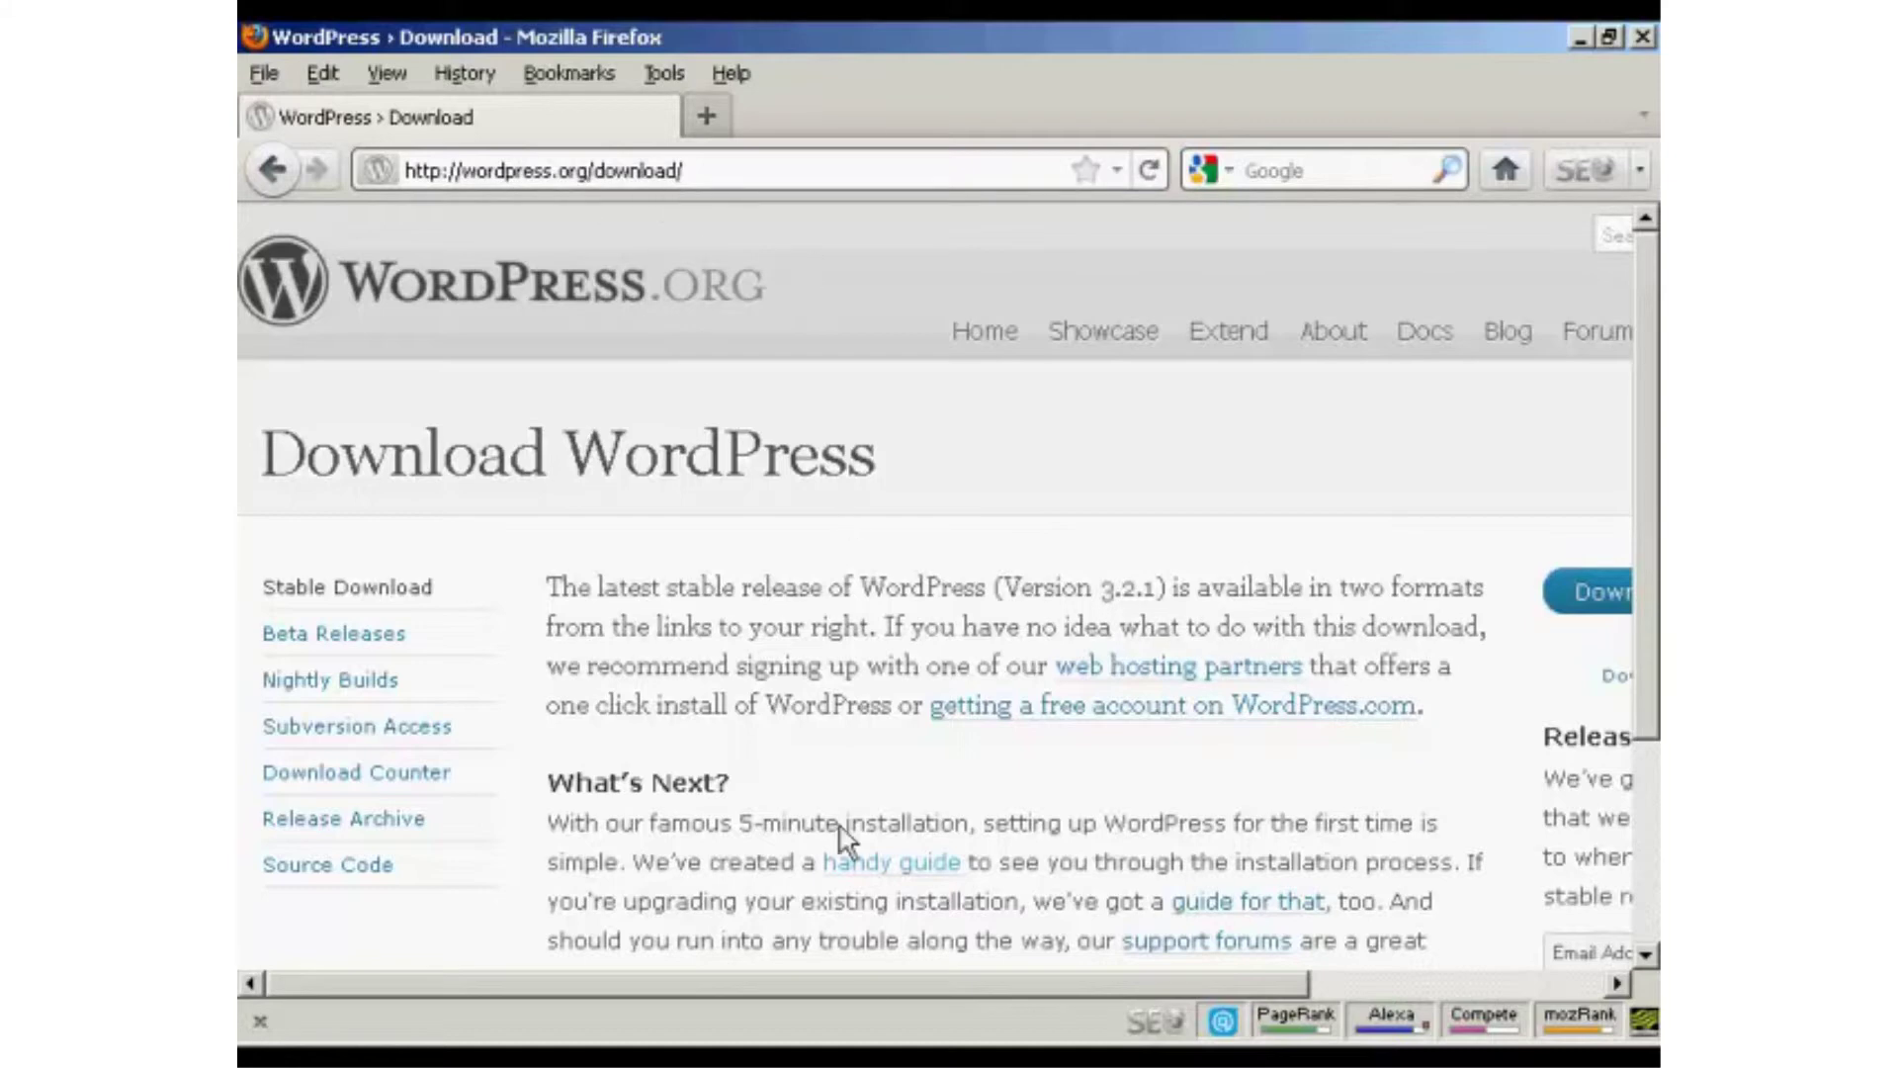
Save wordpress-3.2.1.zip to disk, then close the Downloads list.
left_click_drag(857, 989, 1360, 988)
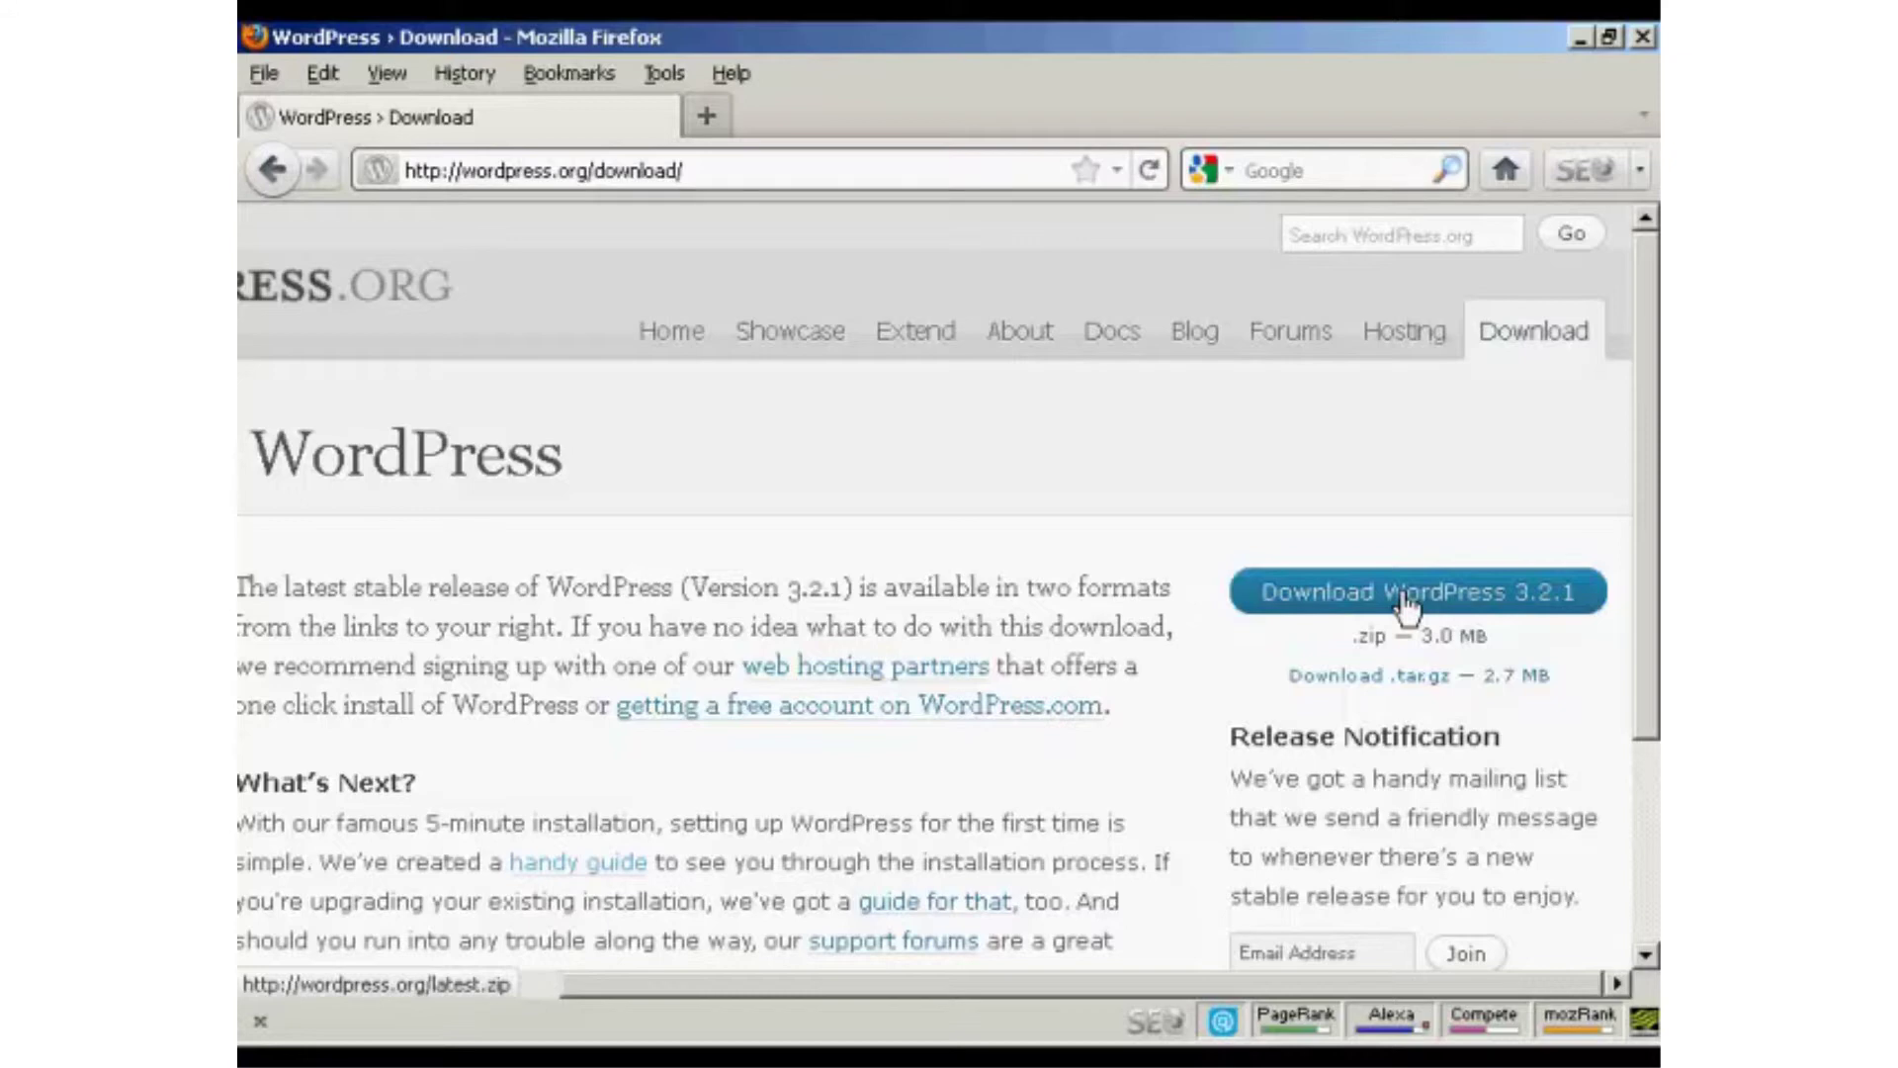
left_click(1408, 605)
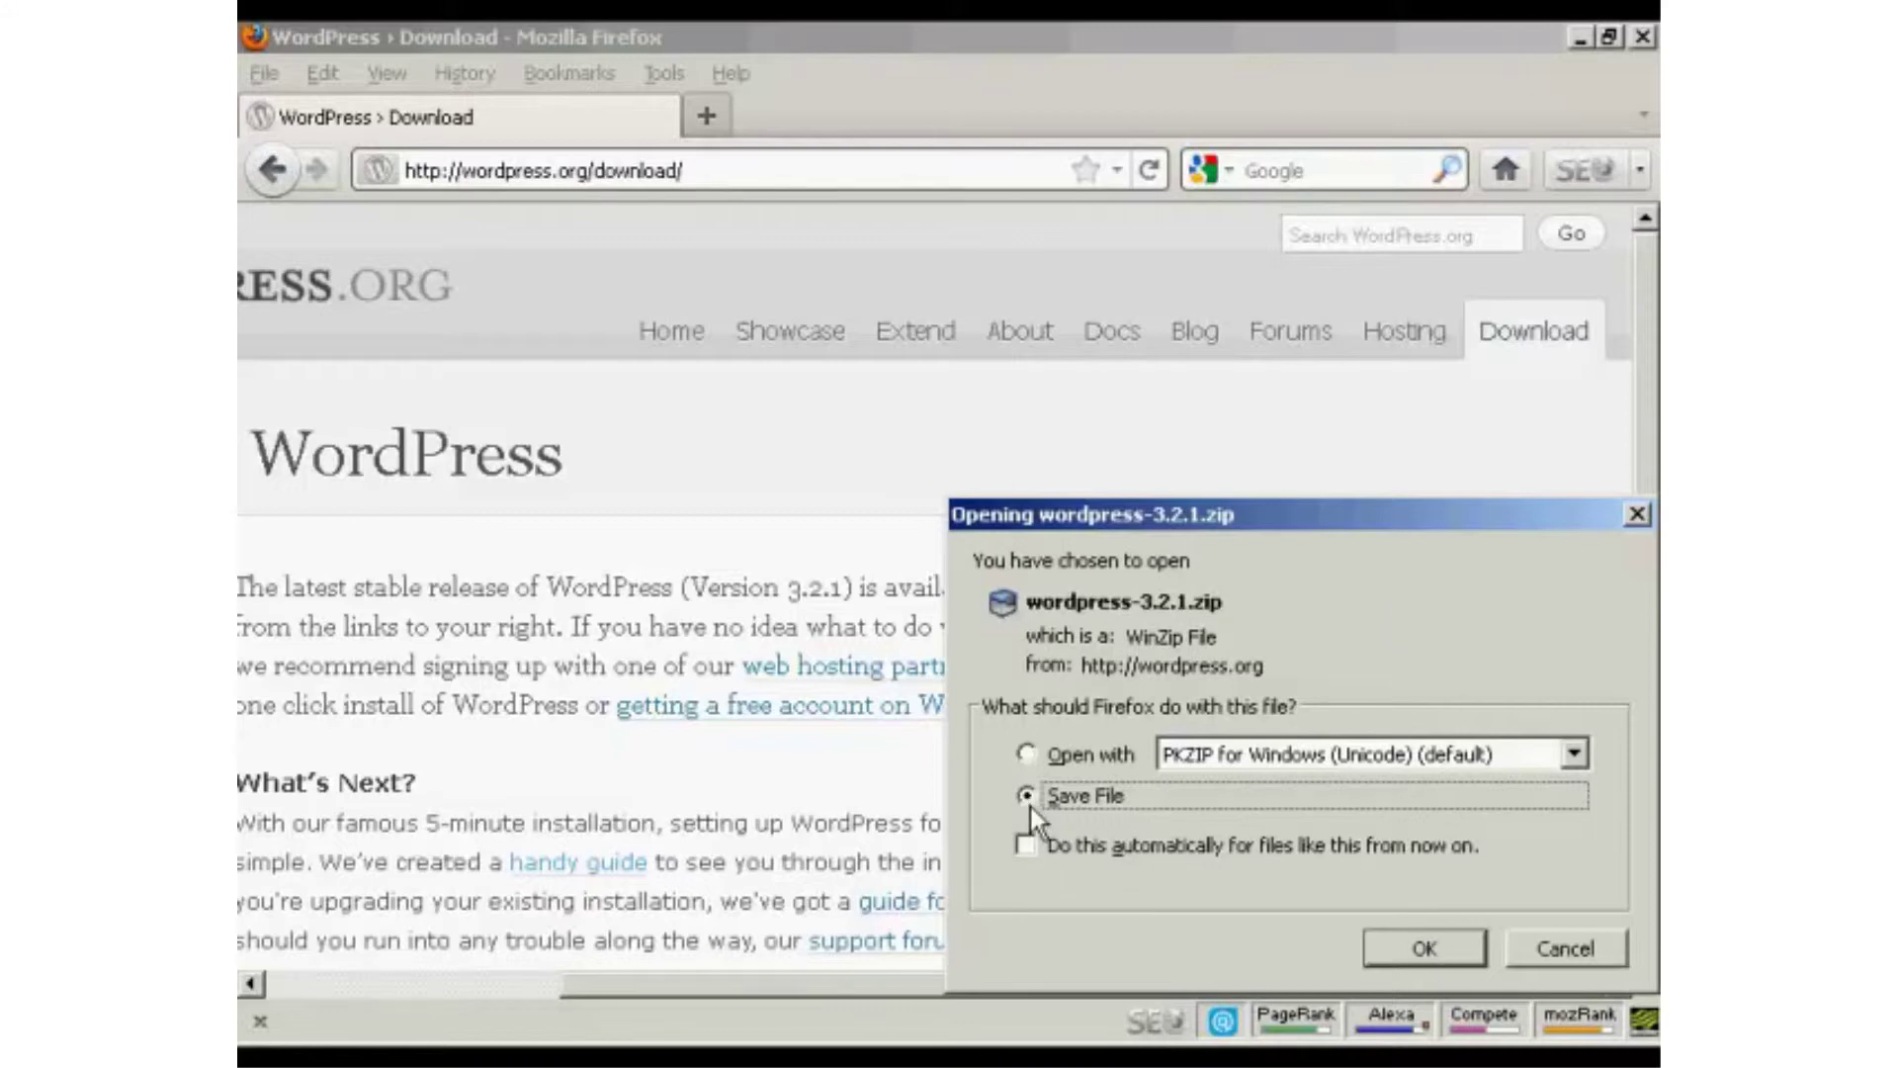
left_click(1430, 945)
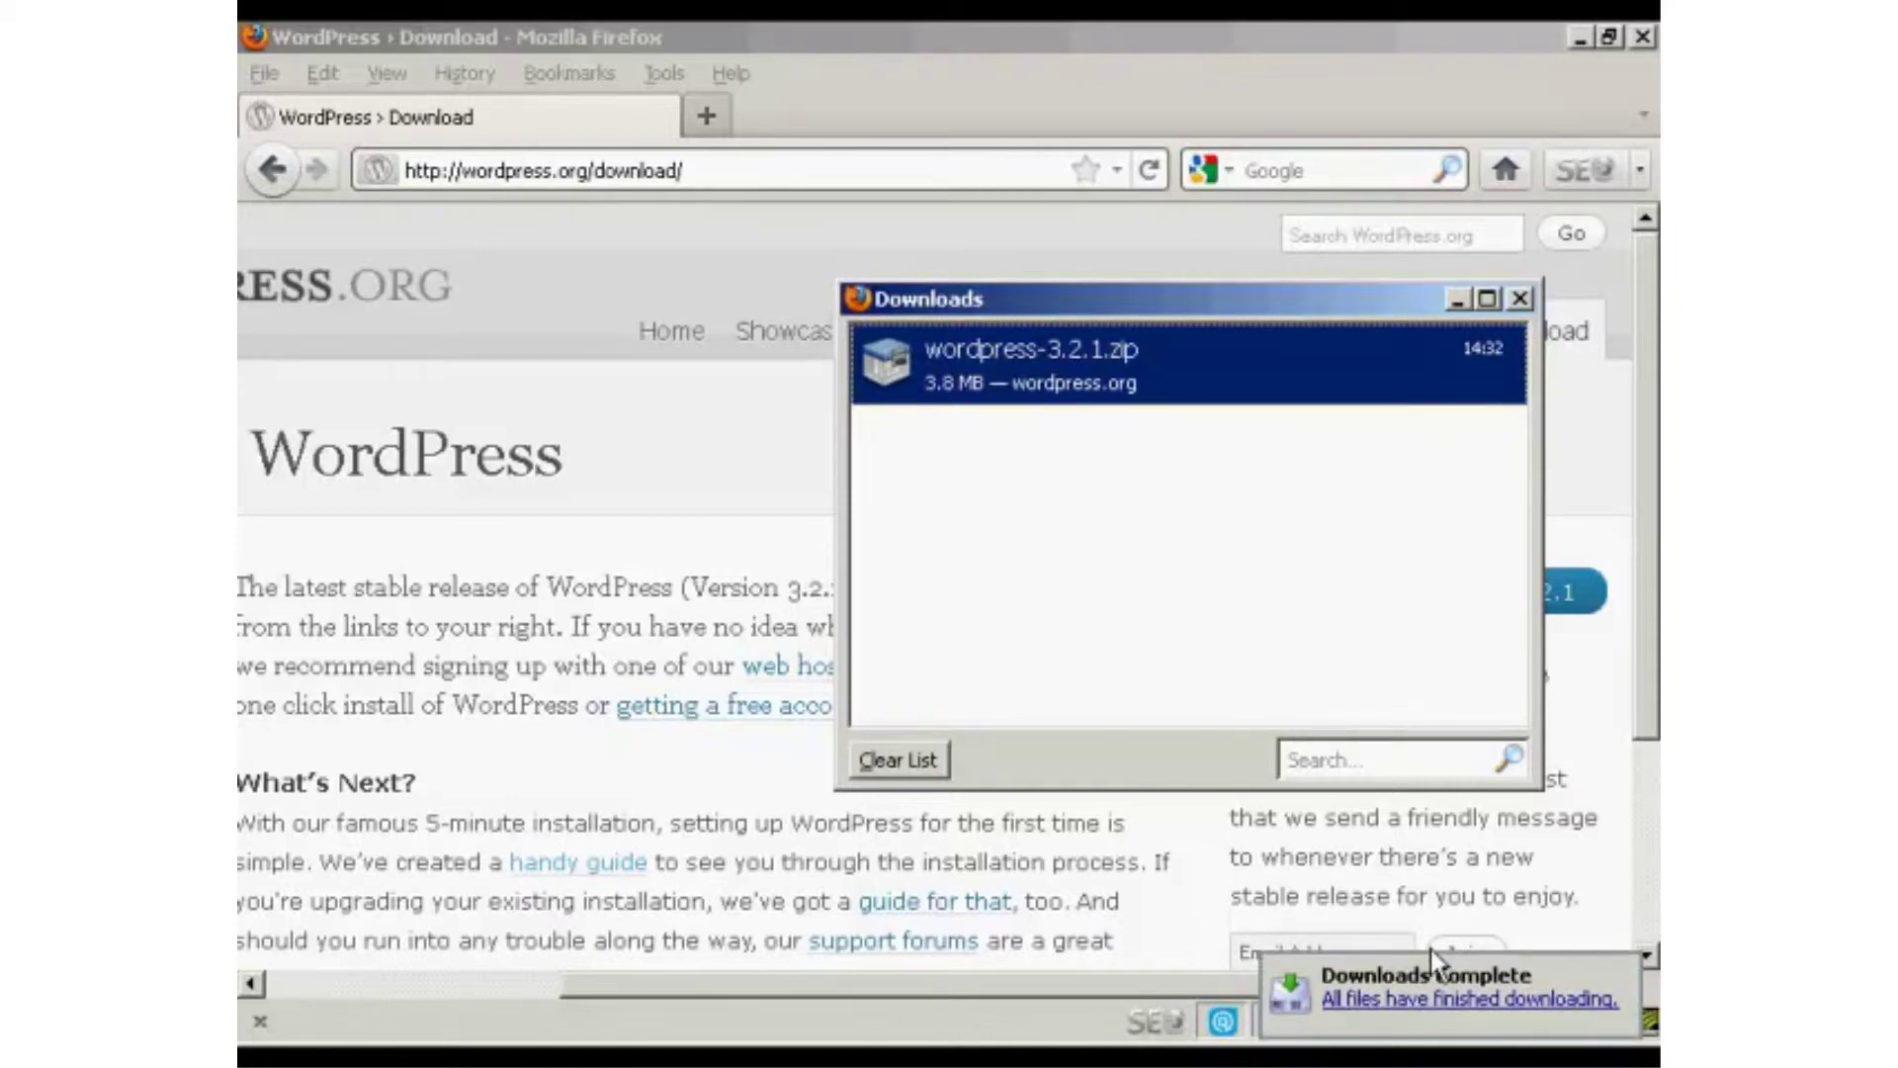
left_click(1520, 298)
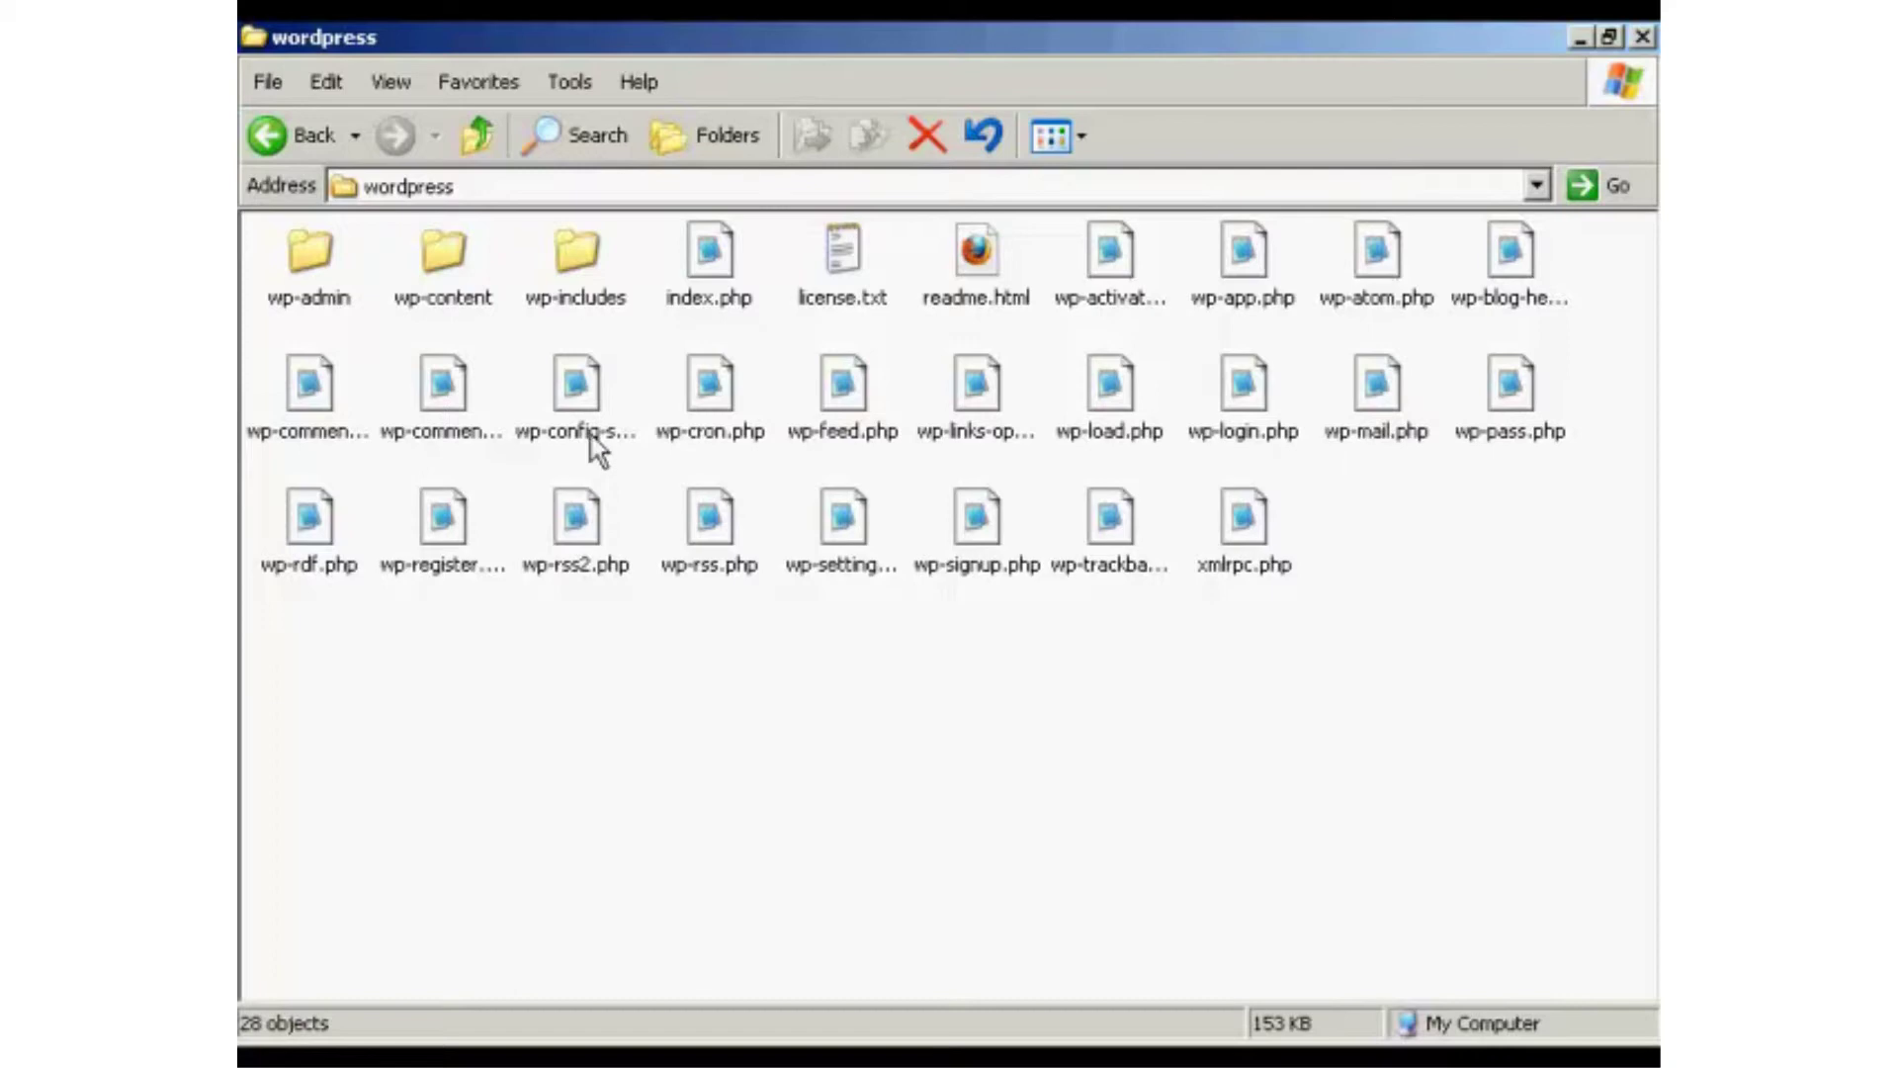
Remove '-sample' from wp-config-sample.php to make wp-config.php, then open it in Notepad.
left_click(595, 444)
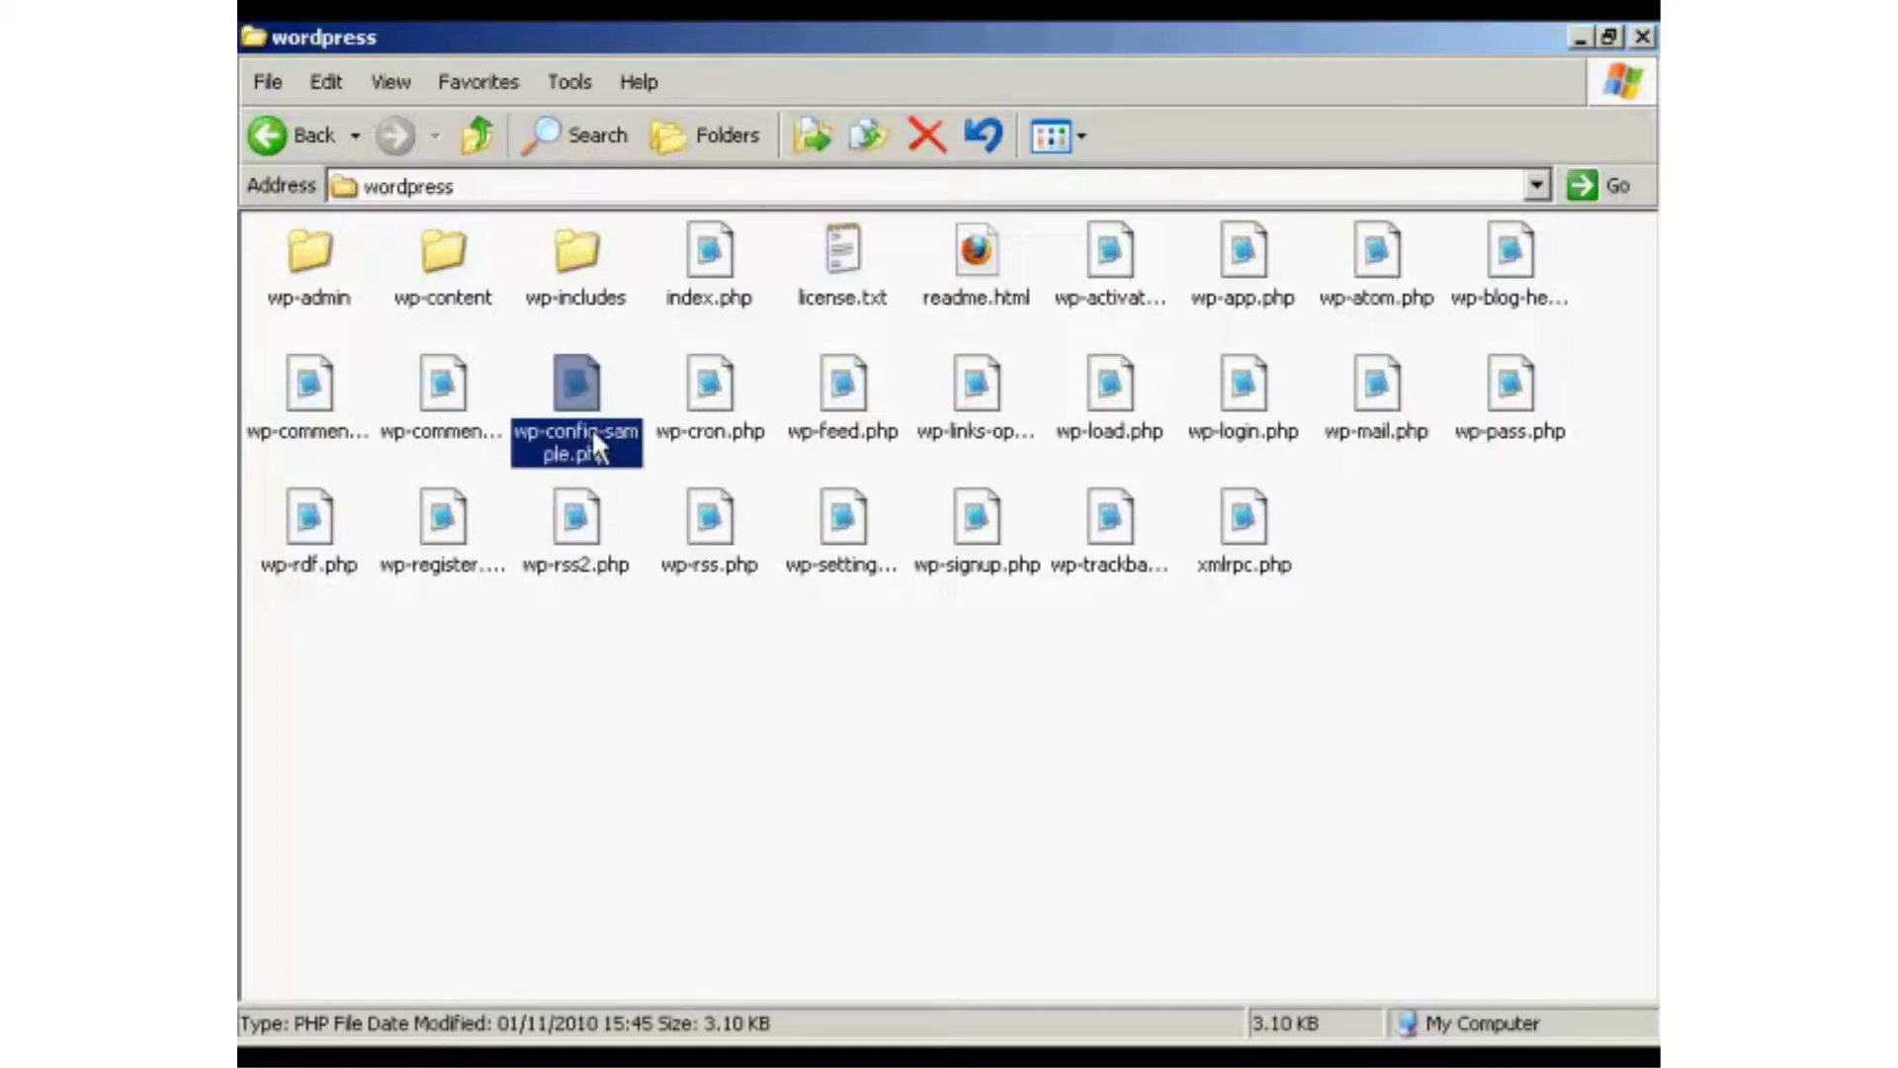
left_click(591, 442)
left_click(603, 435)
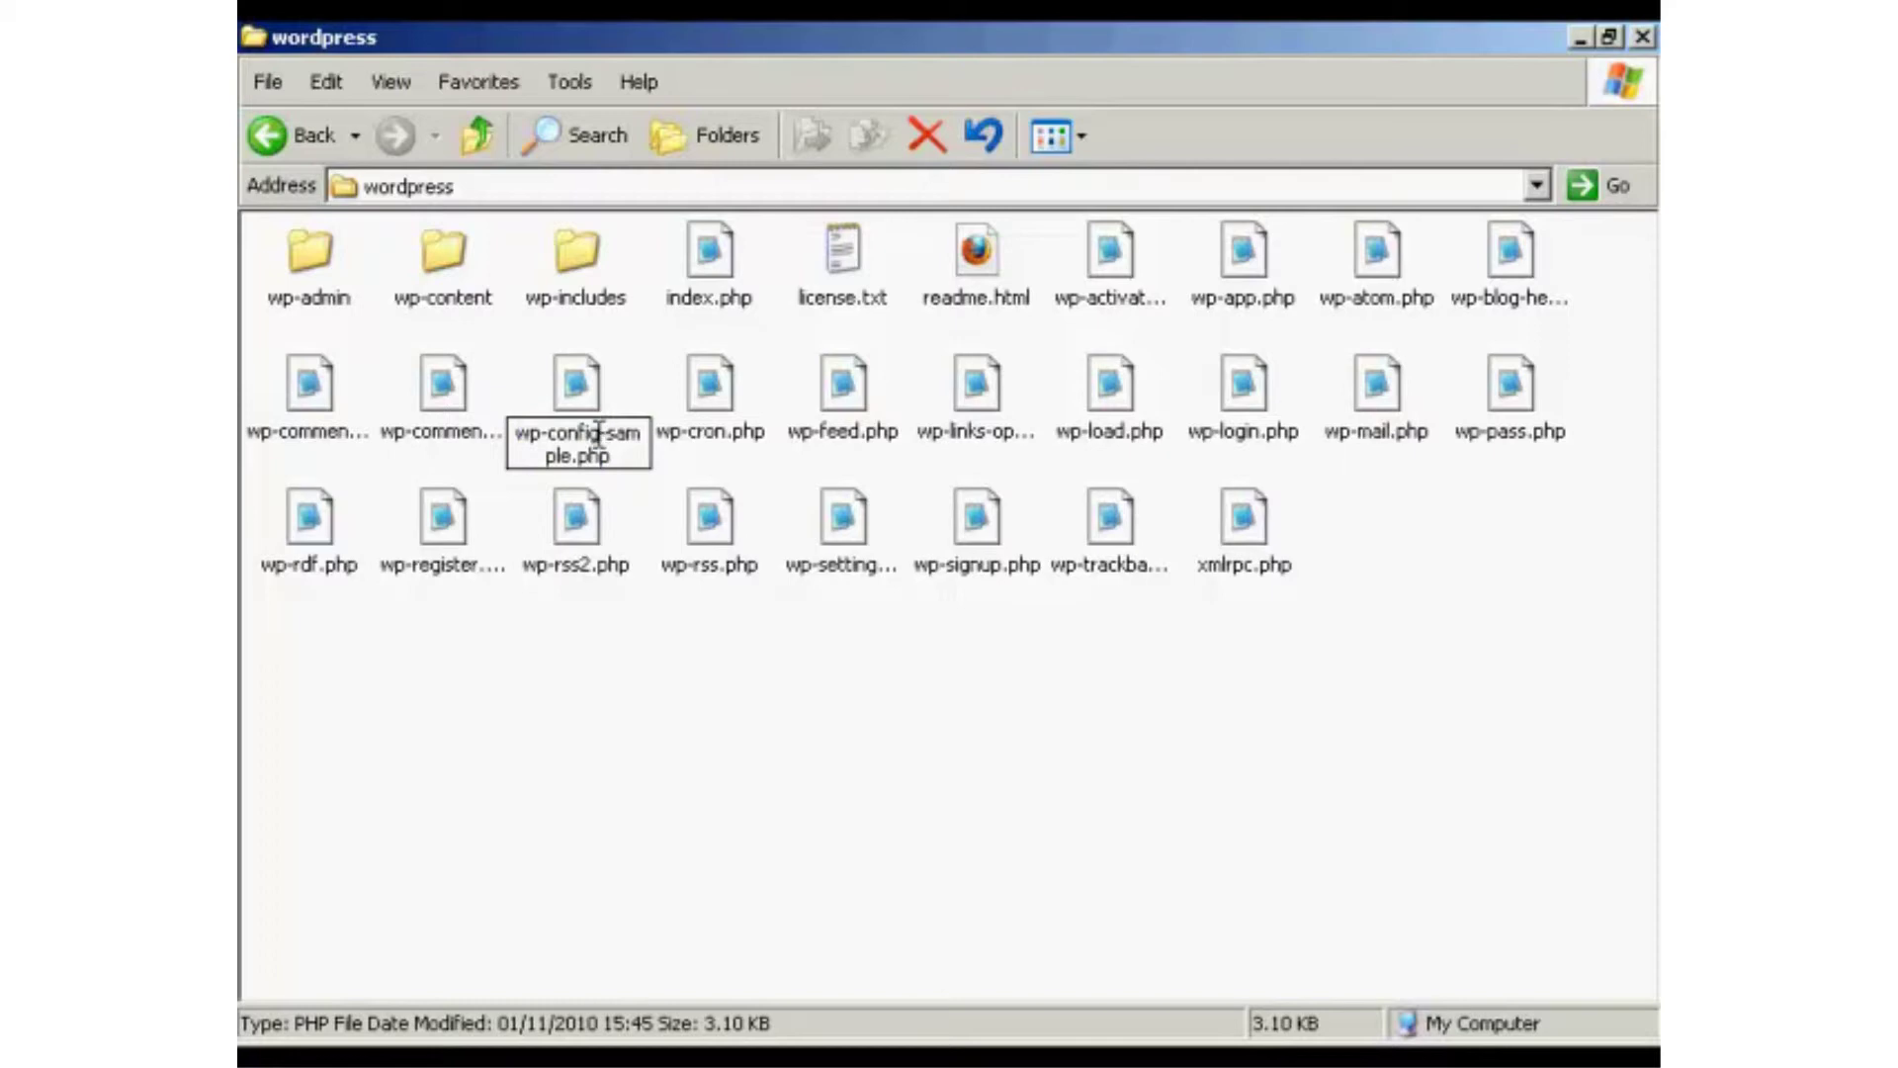
mouse_move(599, 432)
left_mouse_down()
mouse_move(637, 432)
mouse_move(571, 455)
left_mouse_up()
key("Delete")
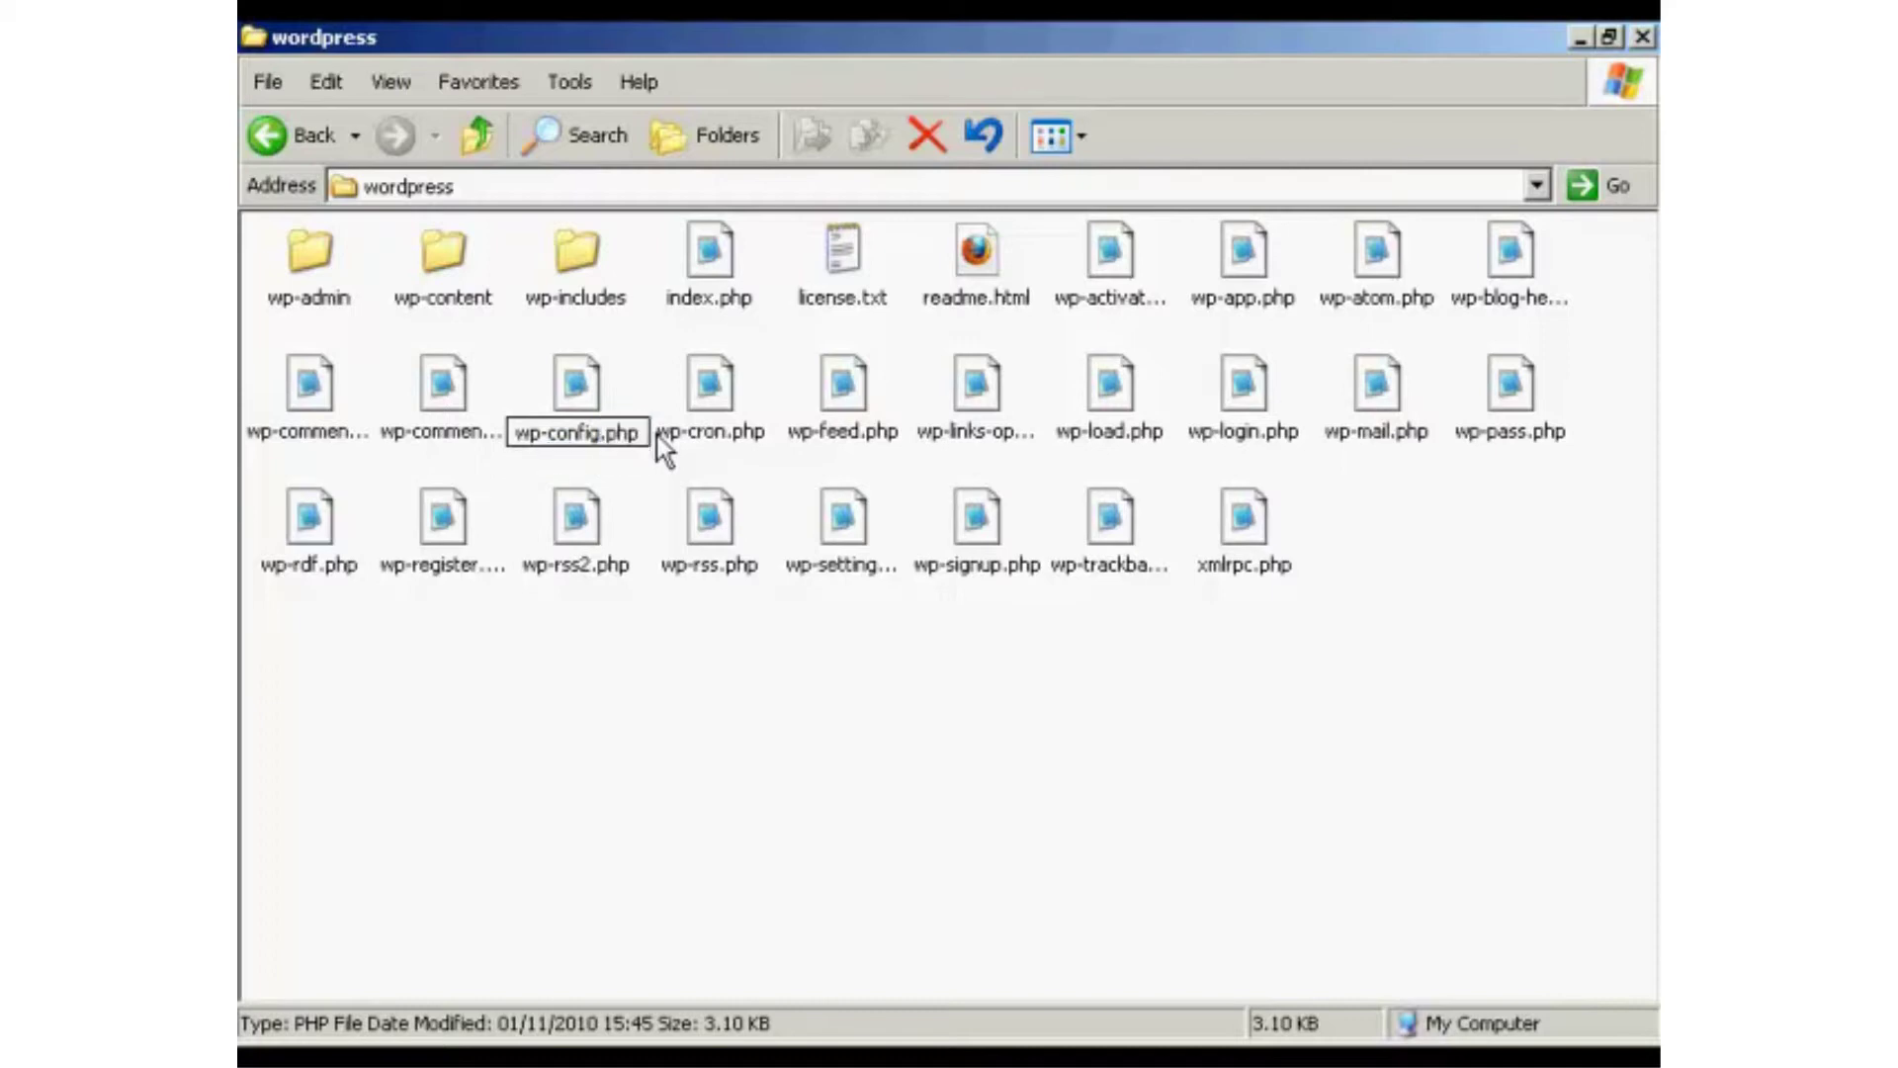
left_click(630, 380)
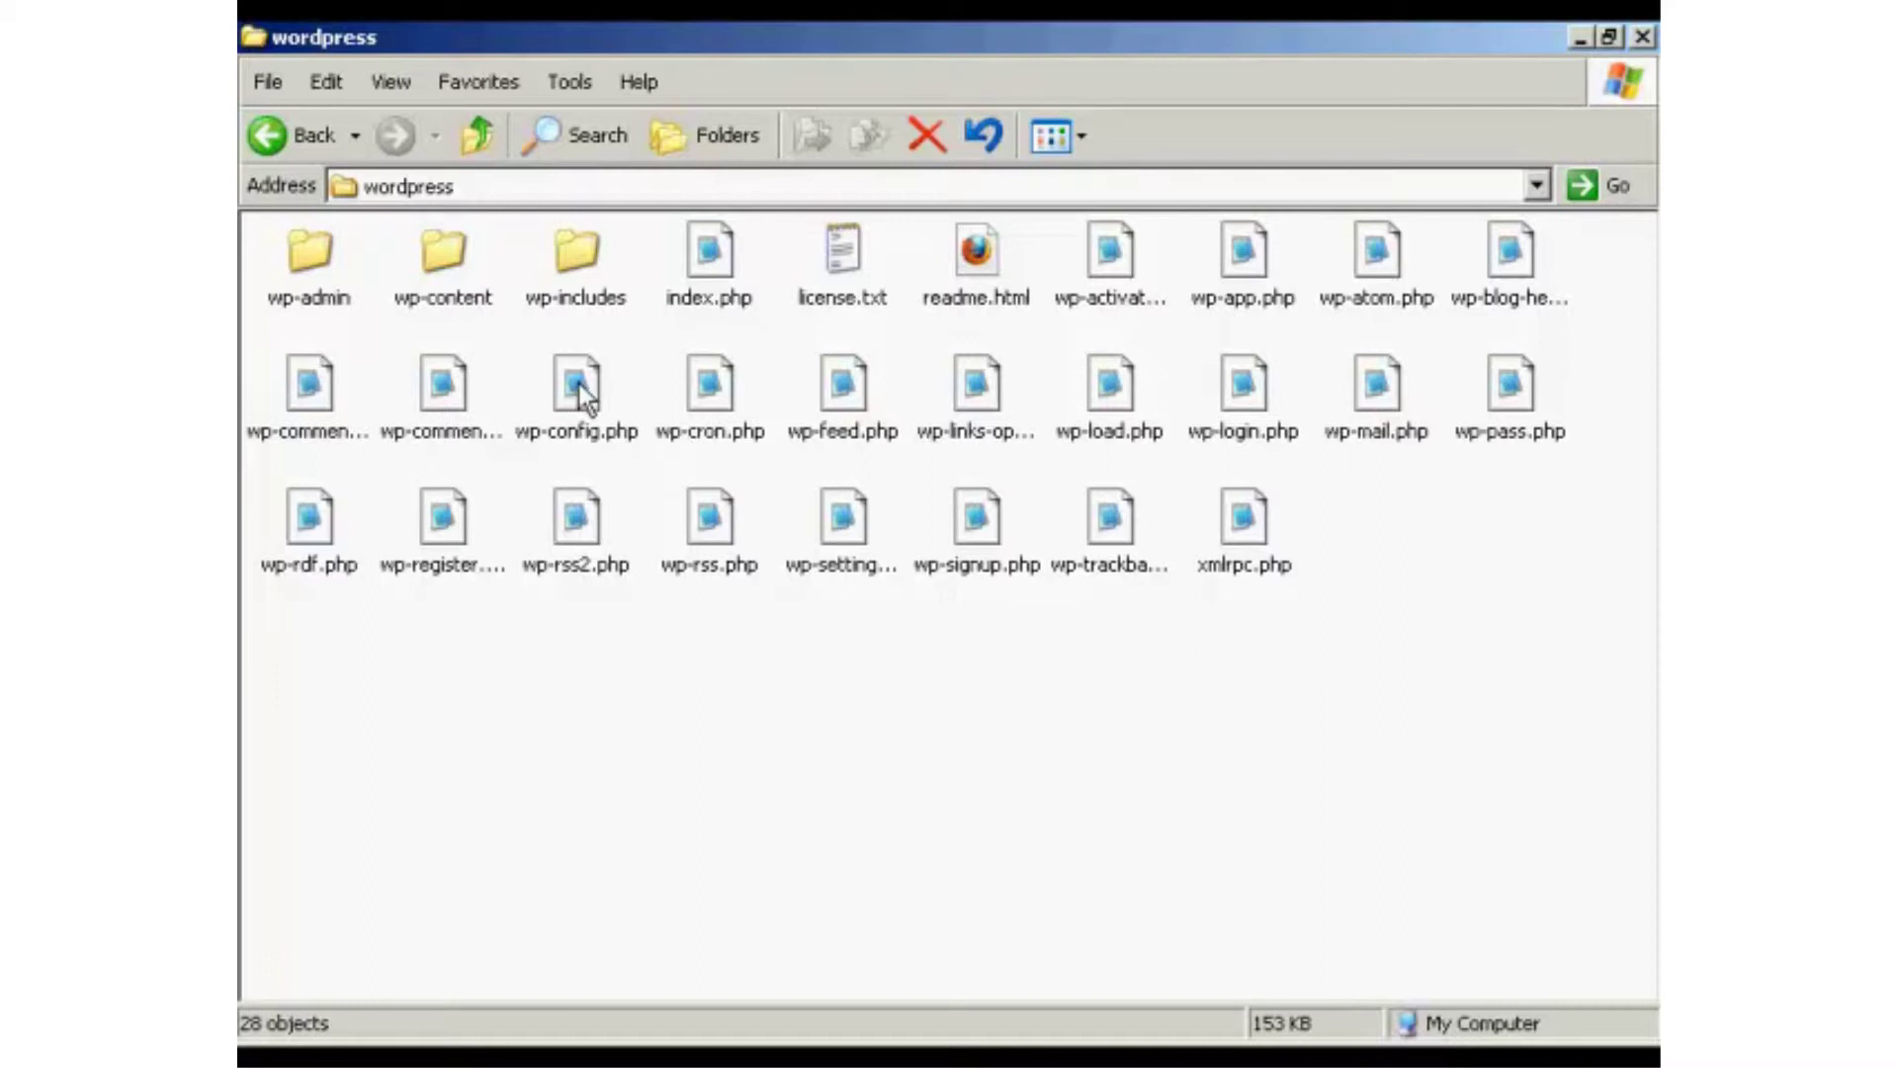
left_click(584, 401)
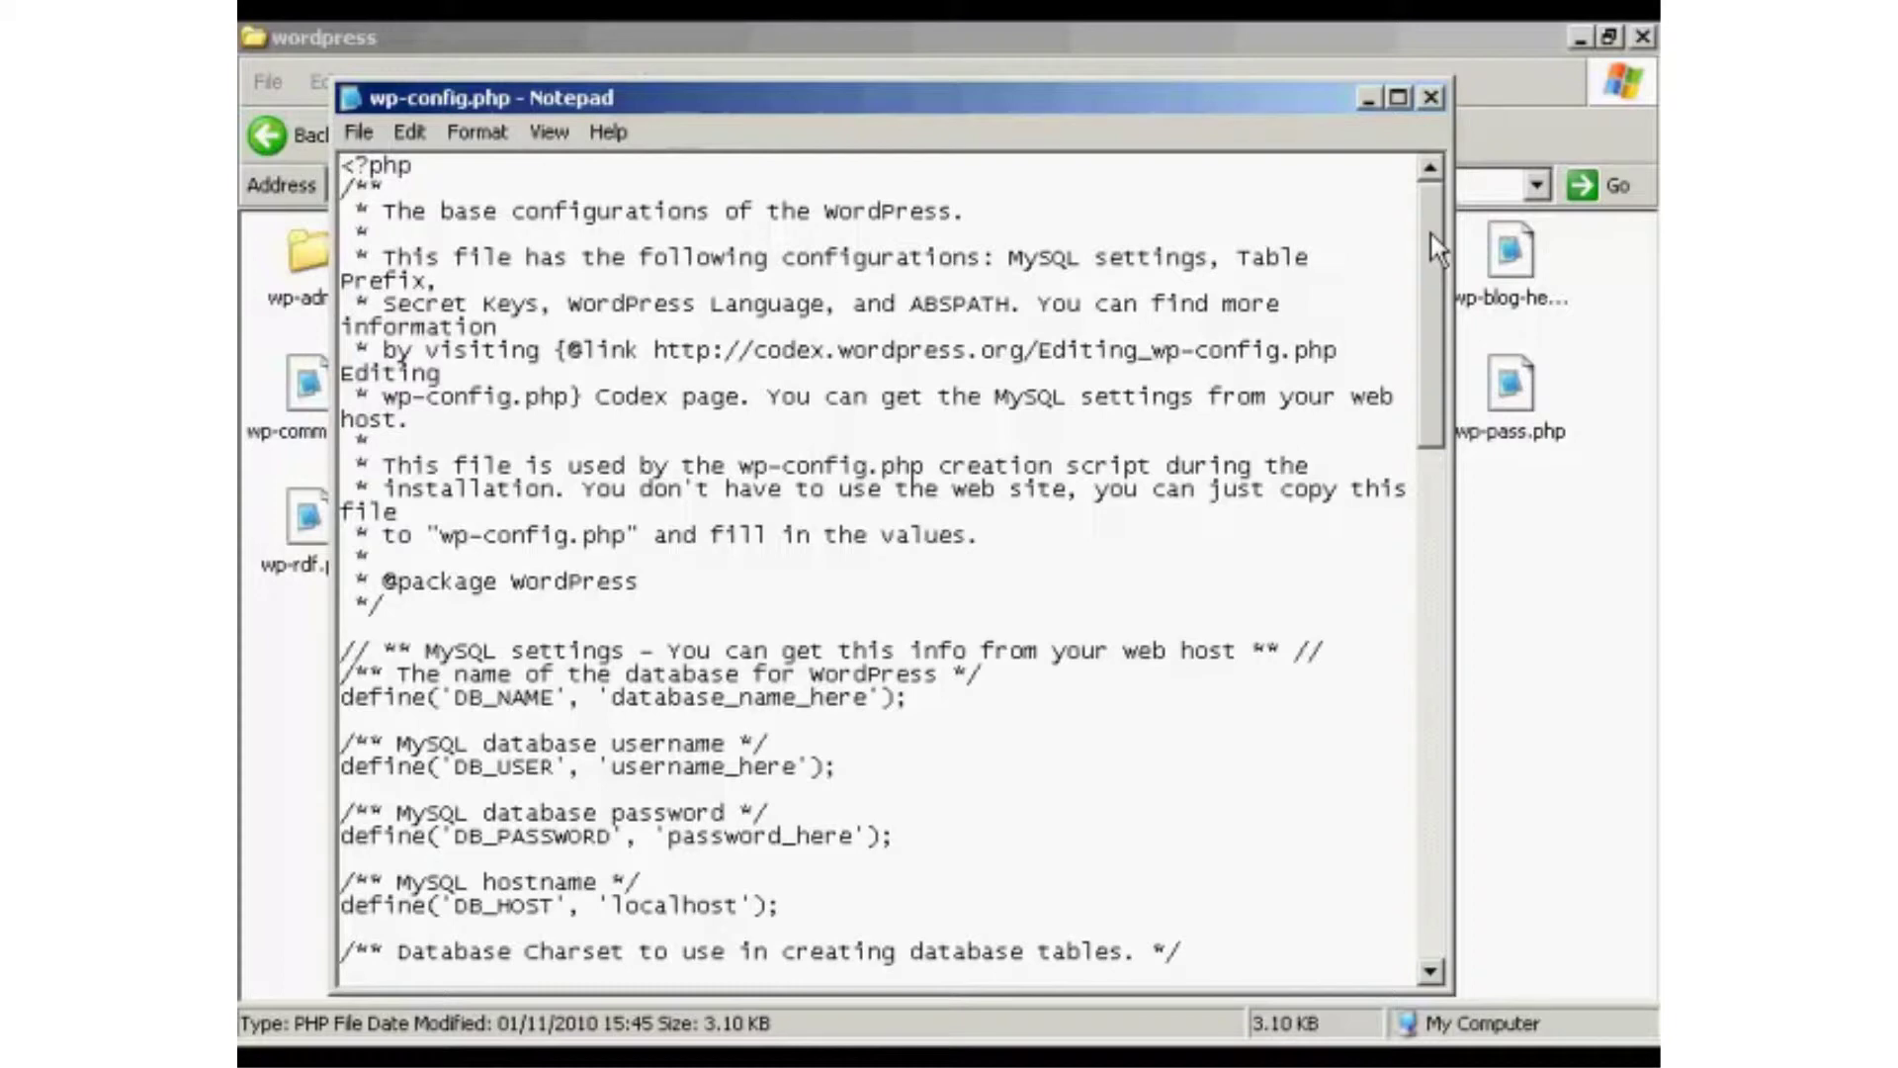
Scroll wp-config.php to the MySQL settings, then switch to the database.txt notes.
left_click_drag(1432, 233, 1433, 313)
left_click_drag(1433, 330, 1432, 340)
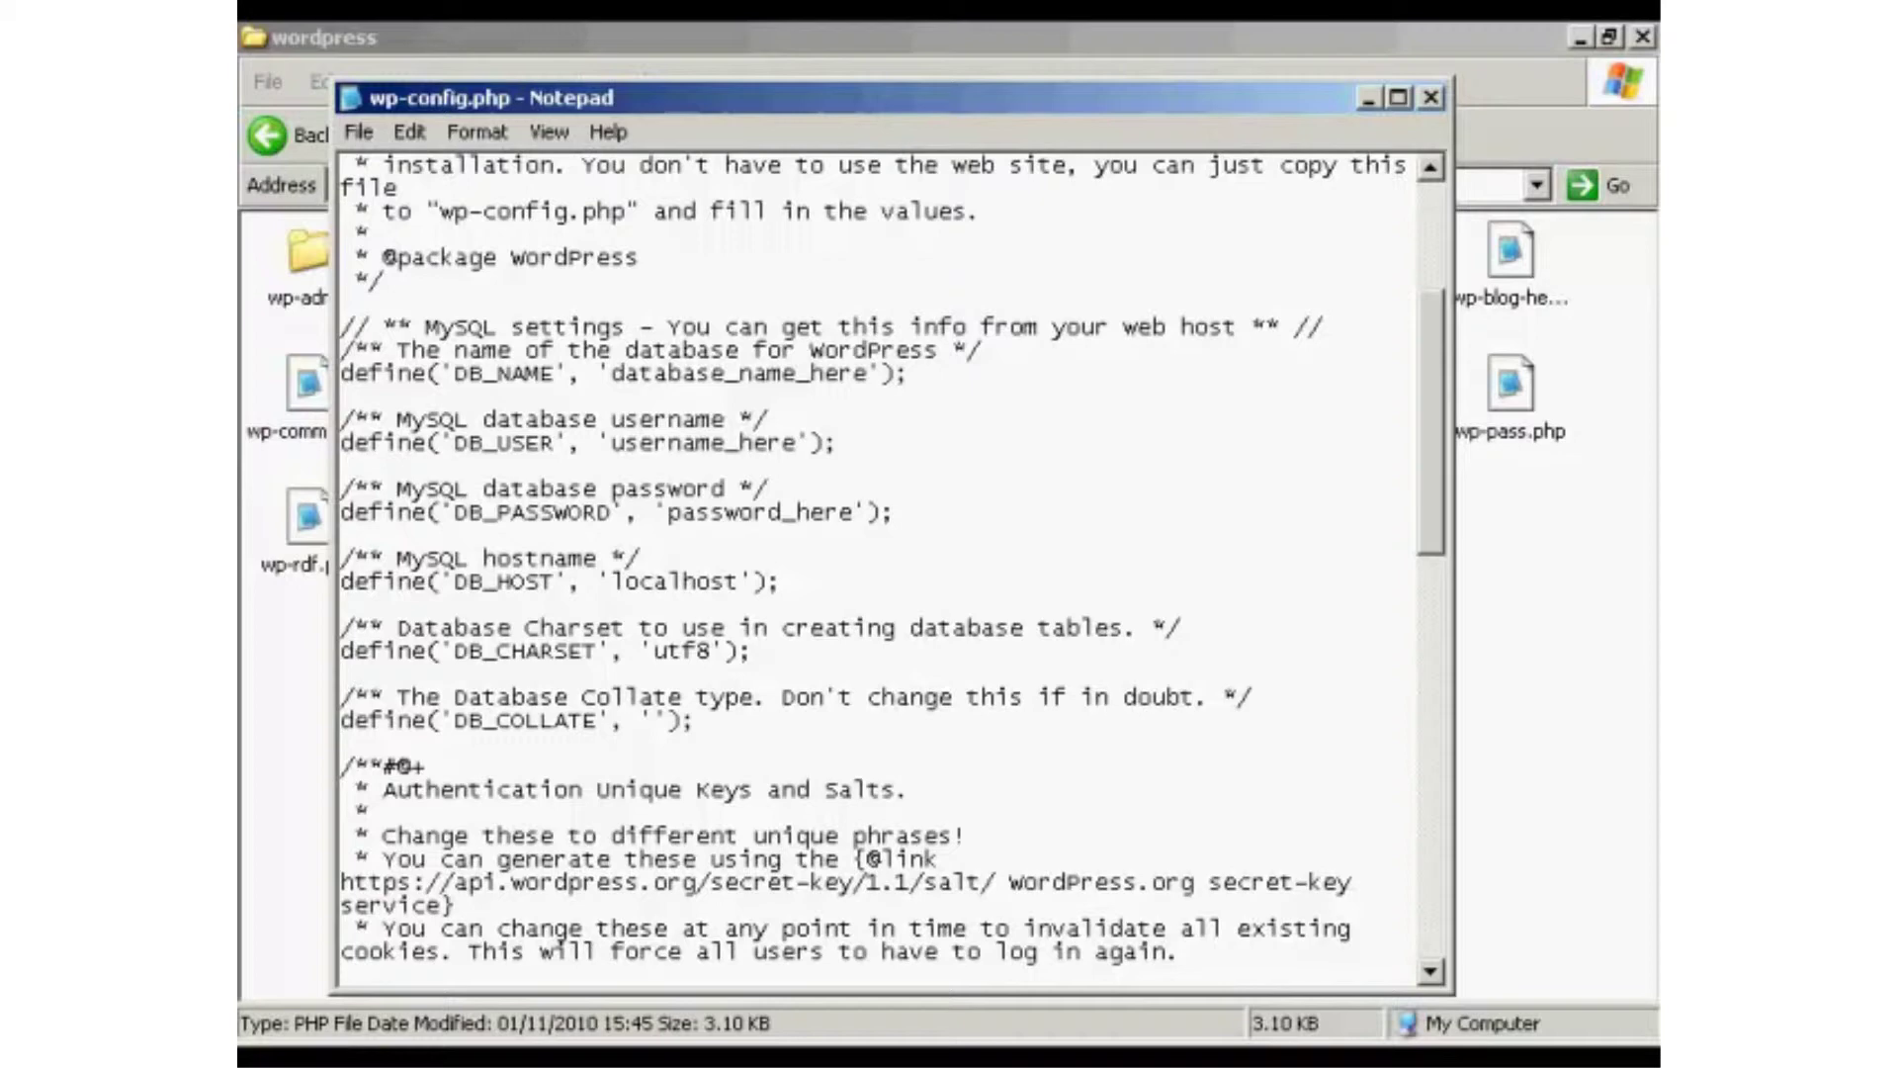
key("alt+Tab")
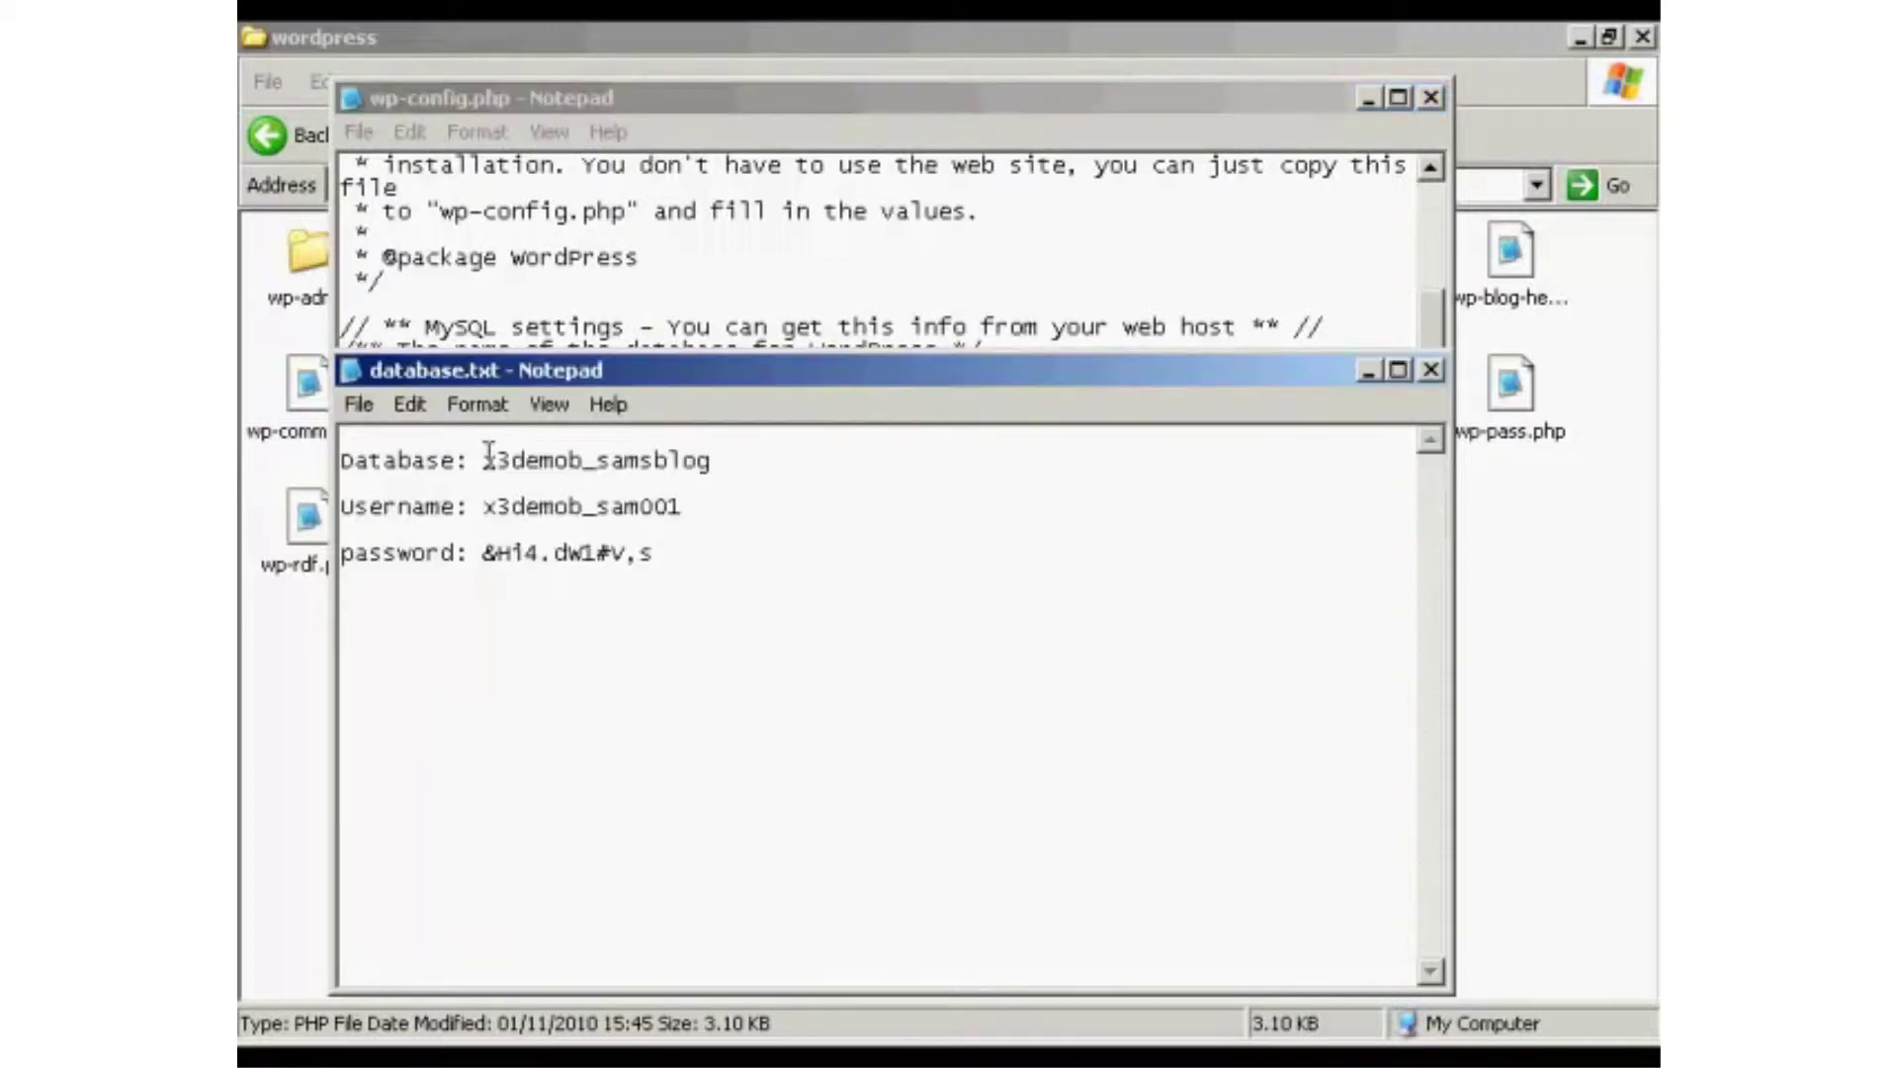
Copy the database name x3demob_samsblog from database.txt over the database_name_here placeholder in wp-config.php.
left_click_drag(483, 460, 710, 460)
right_click(702, 461)
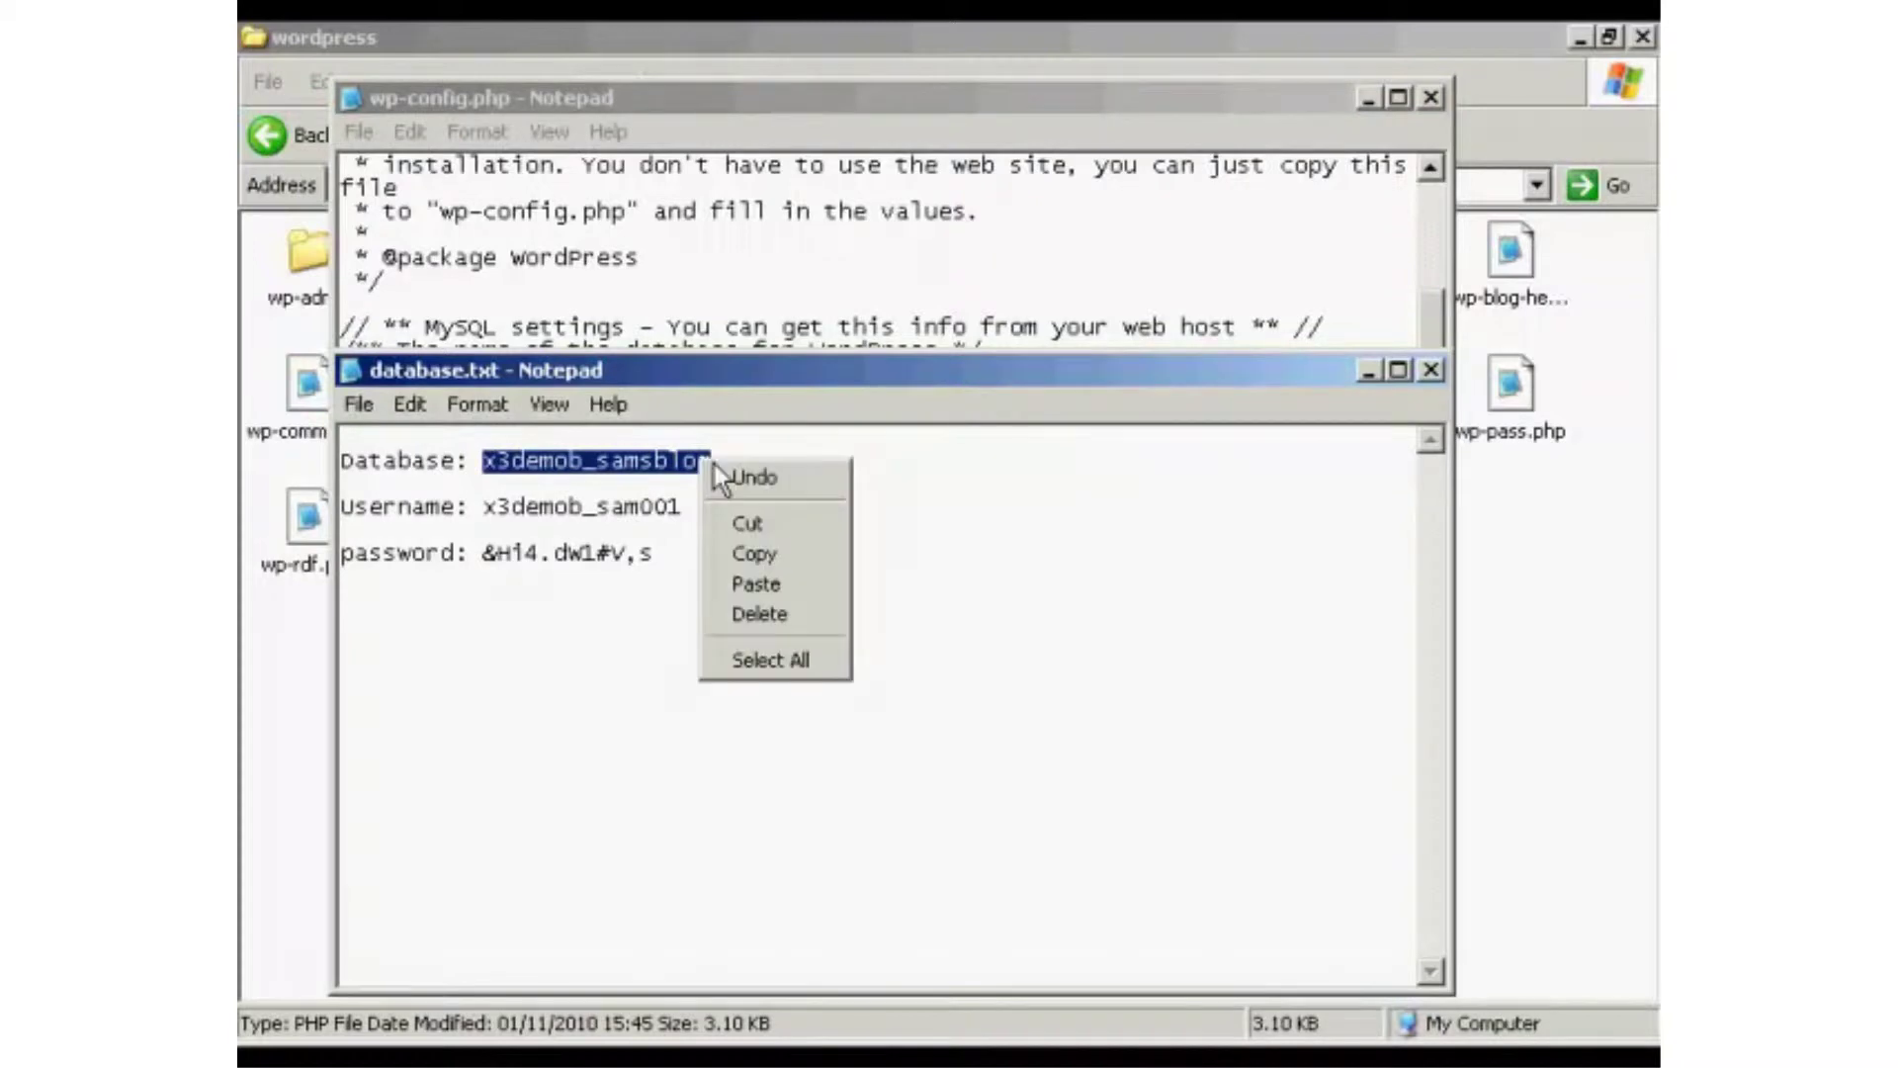
left_click(757, 554)
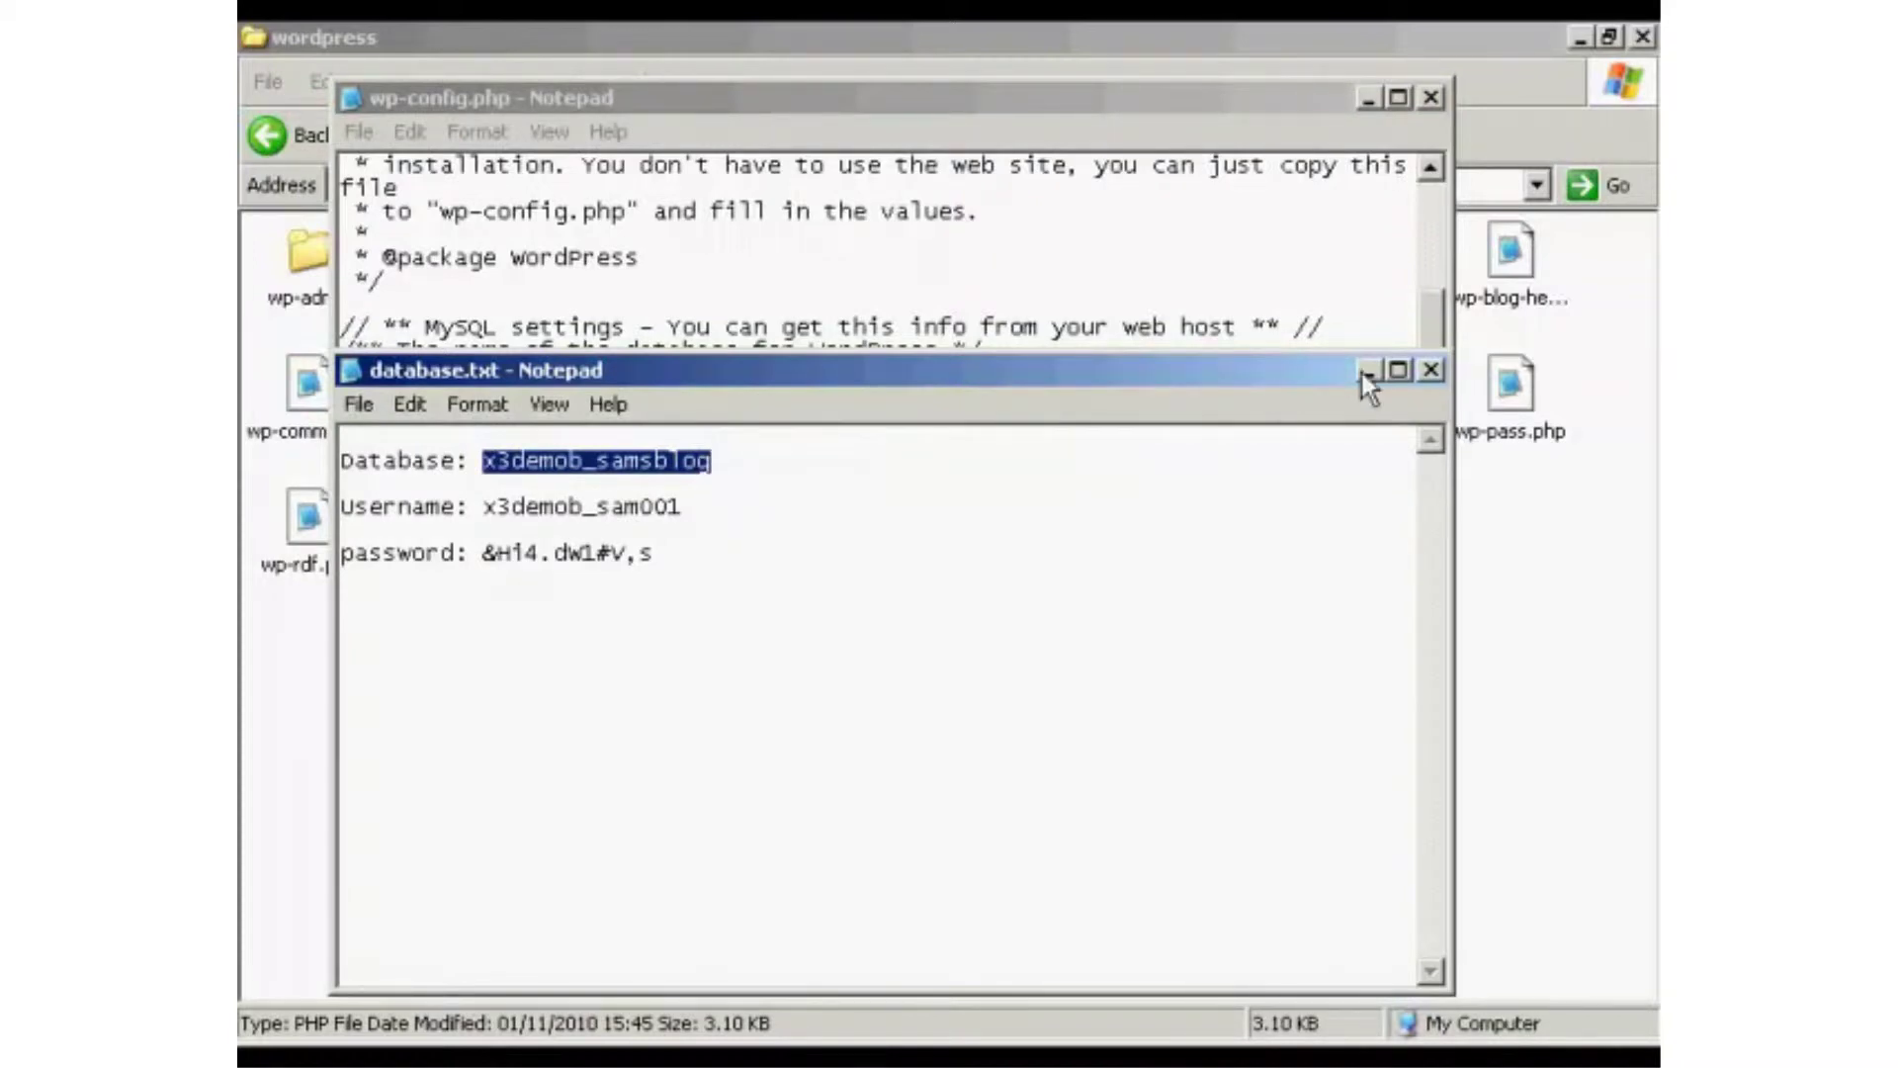
key("alt+Tab")
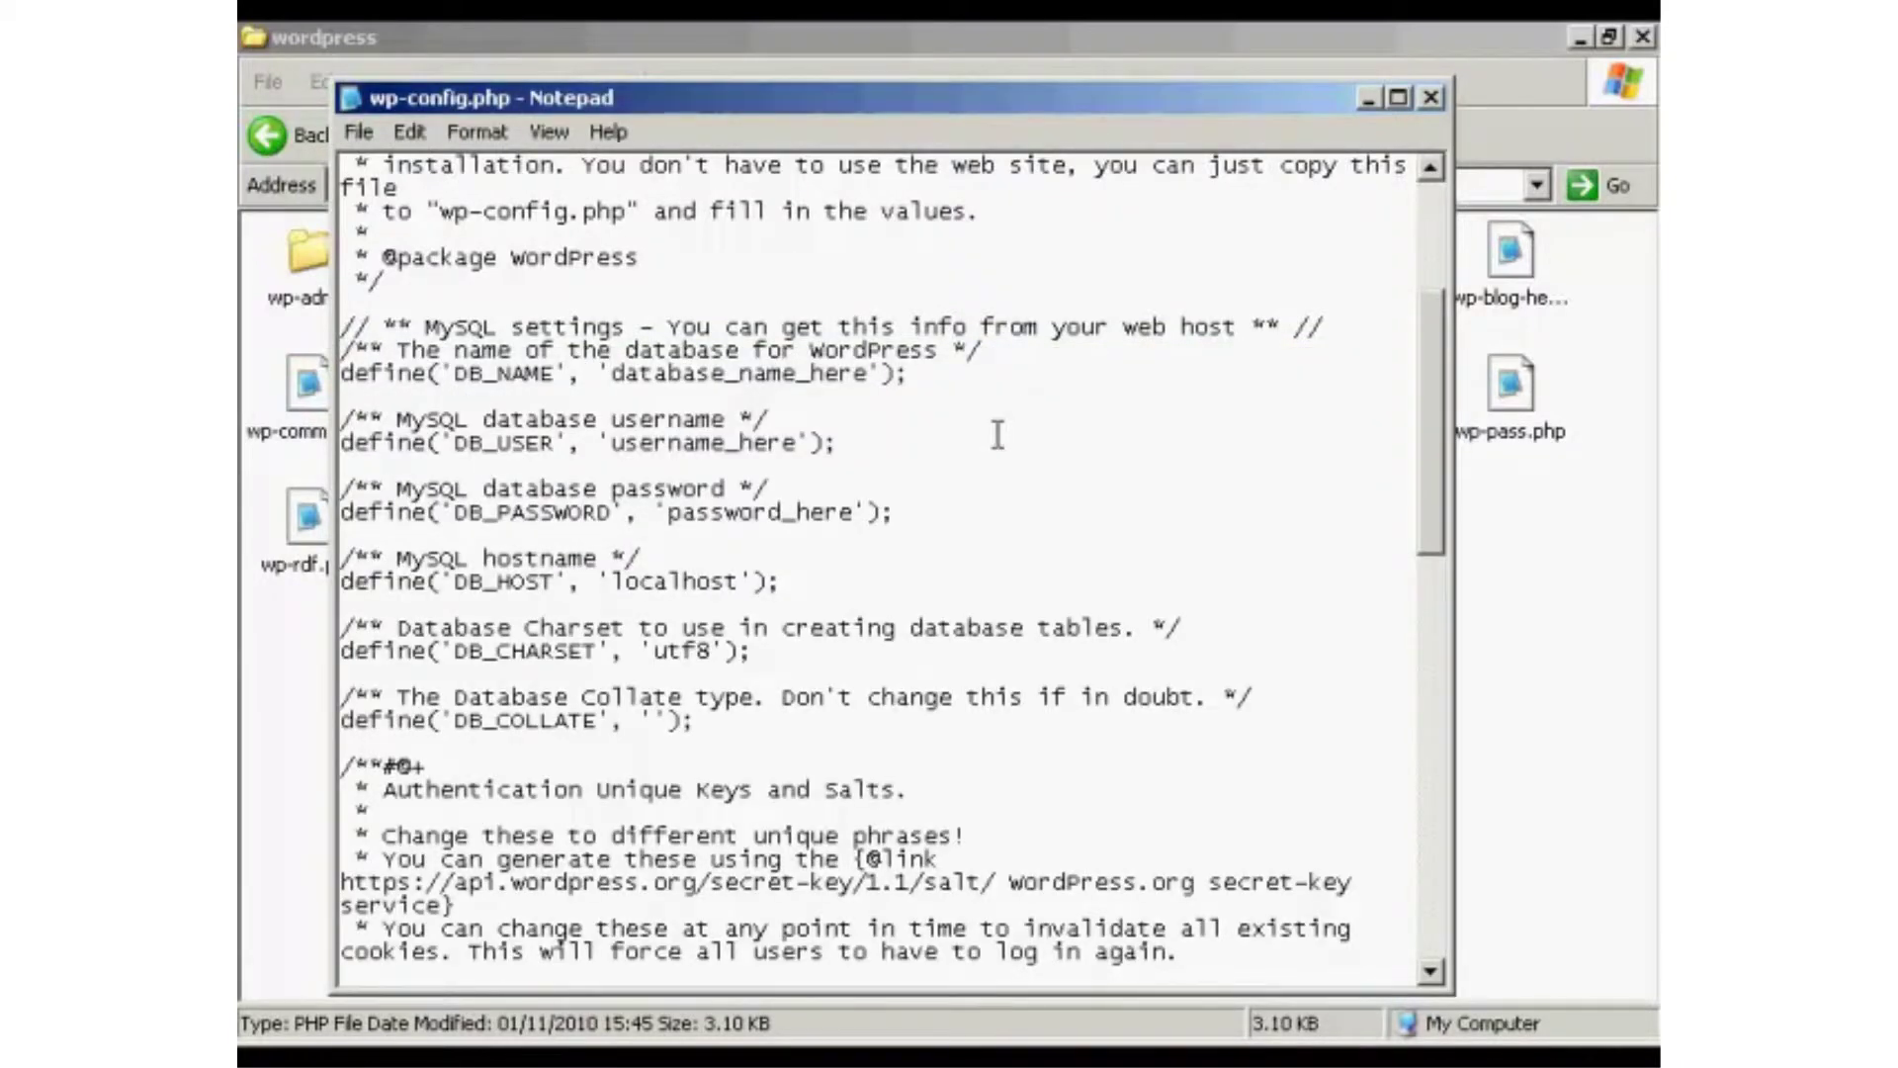
left_click_drag(612, 374, 869, 354)
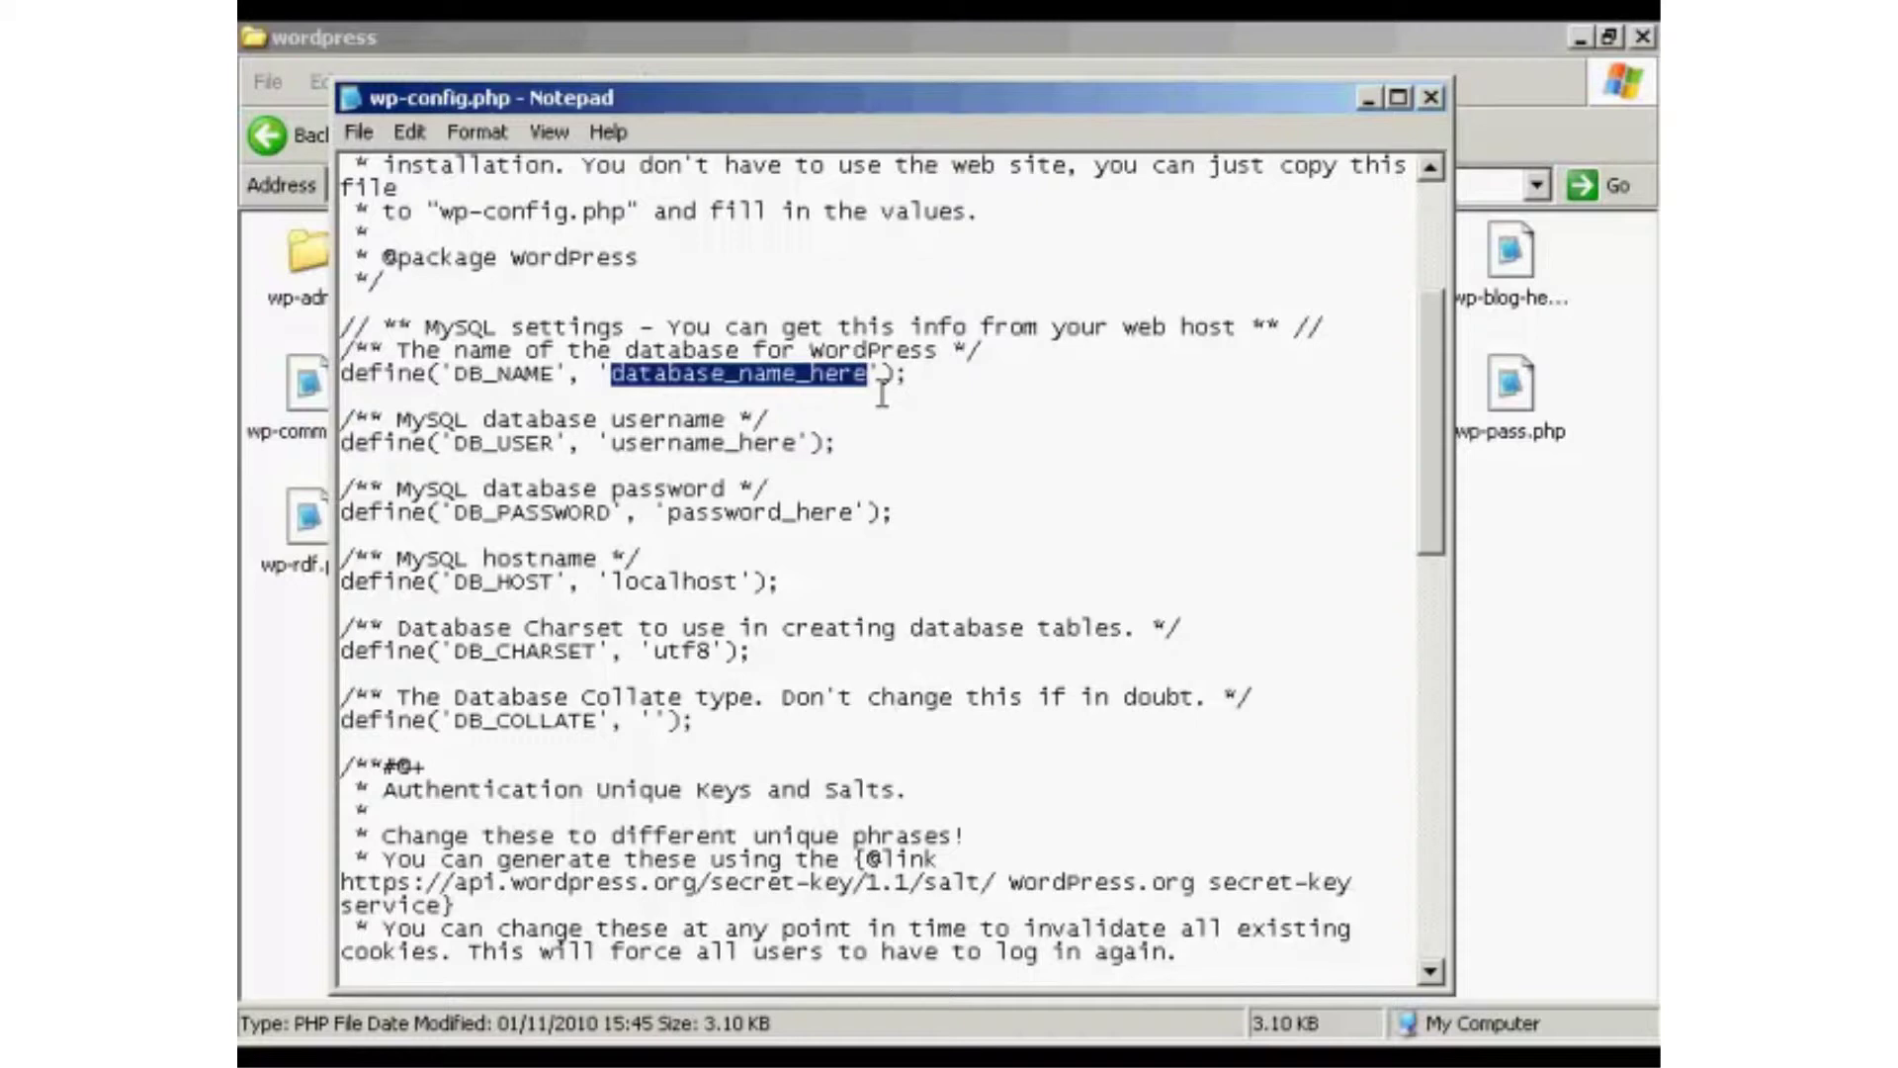
key("ctrl+v")
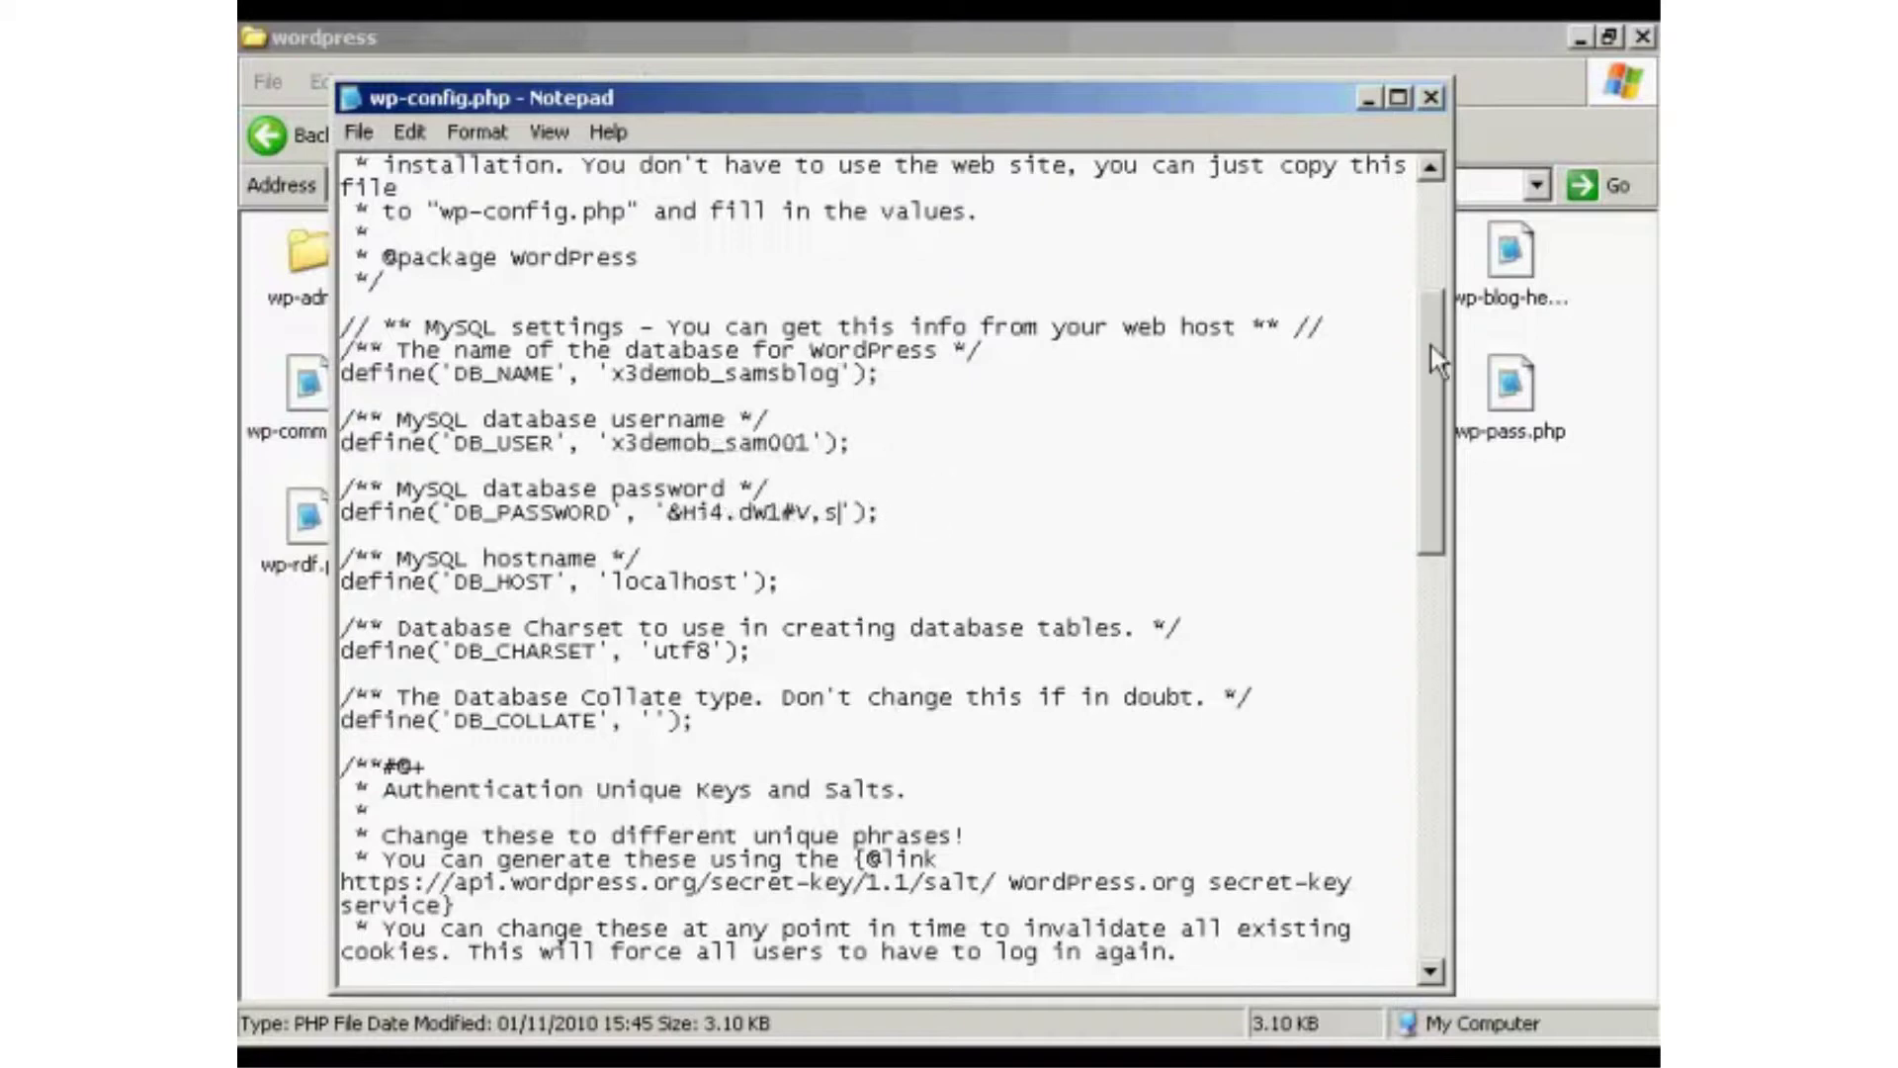
left_click_drag(1432, 346, 1458, 497)
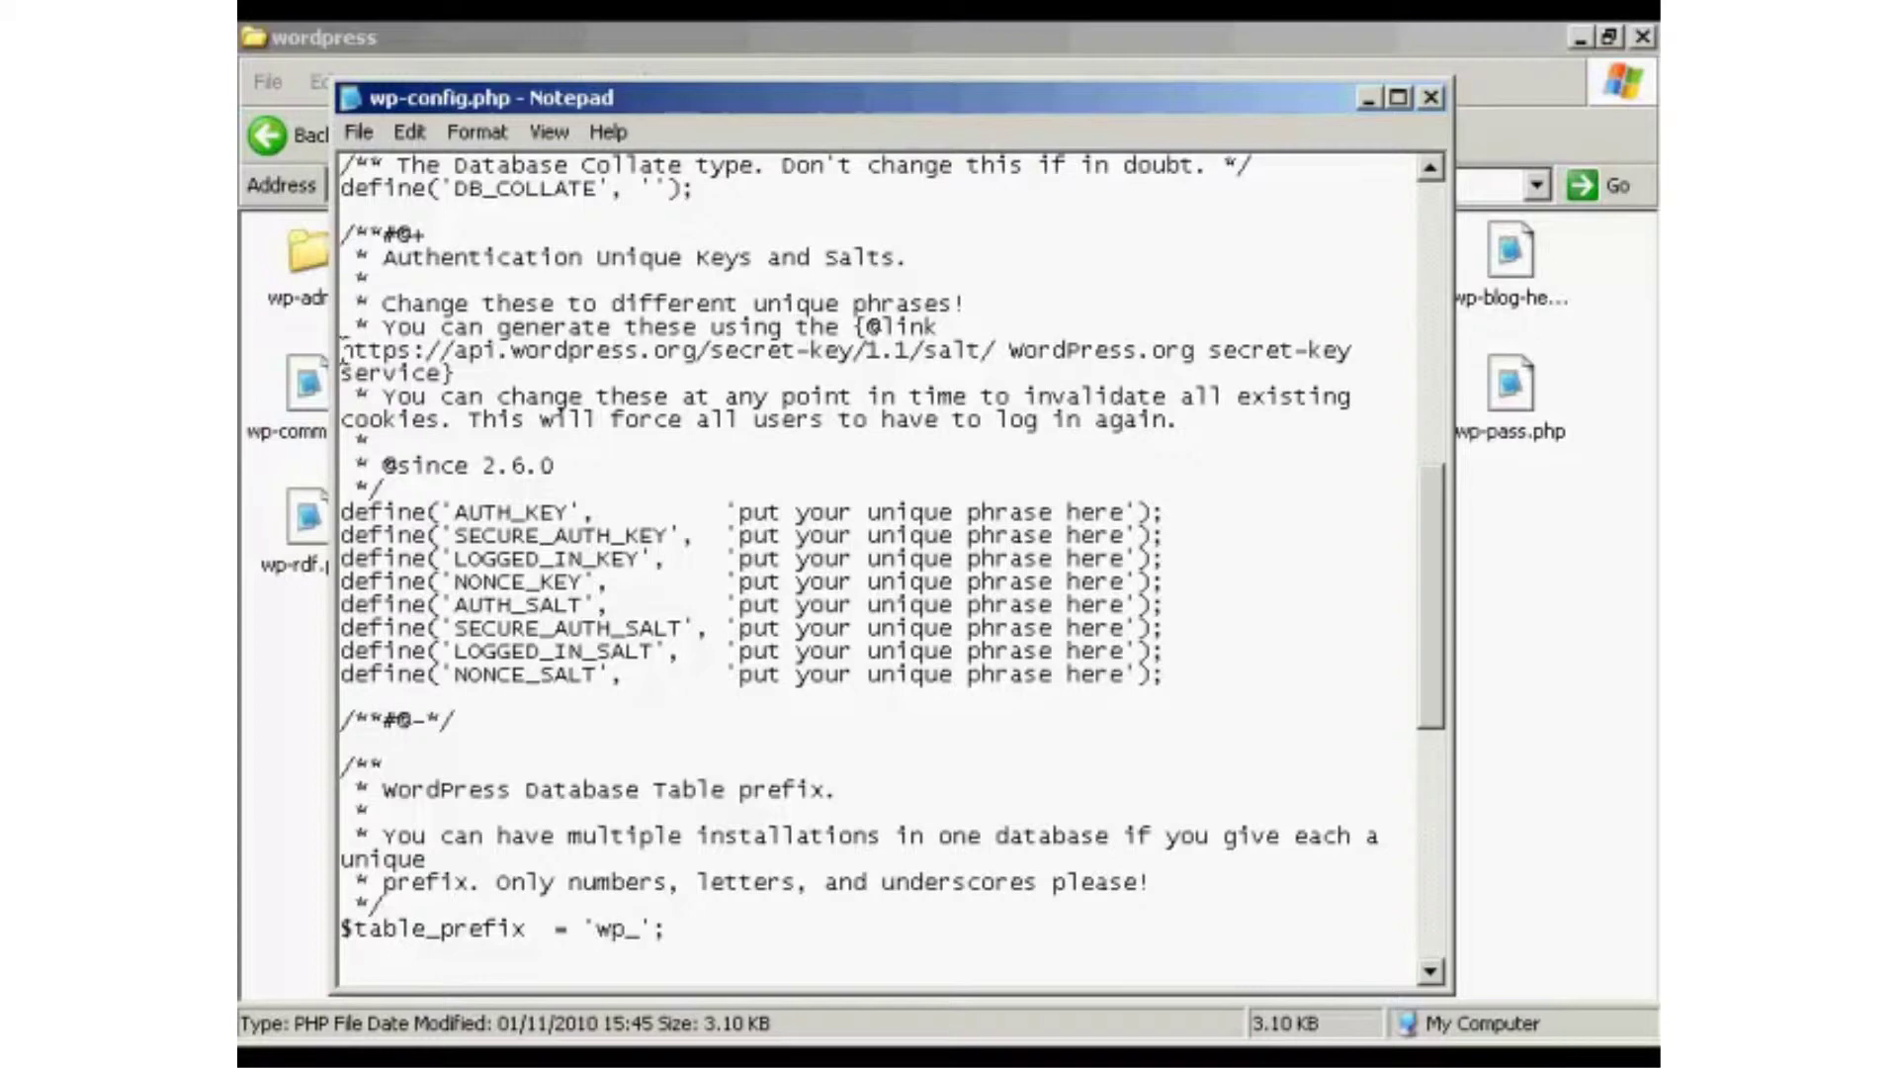
Copy the api.wordpress.org secret-key URL, minimize wp-config.php and close database.txt.
left_click_drag(342, 349, 983, 351)
right_click(983, 347)
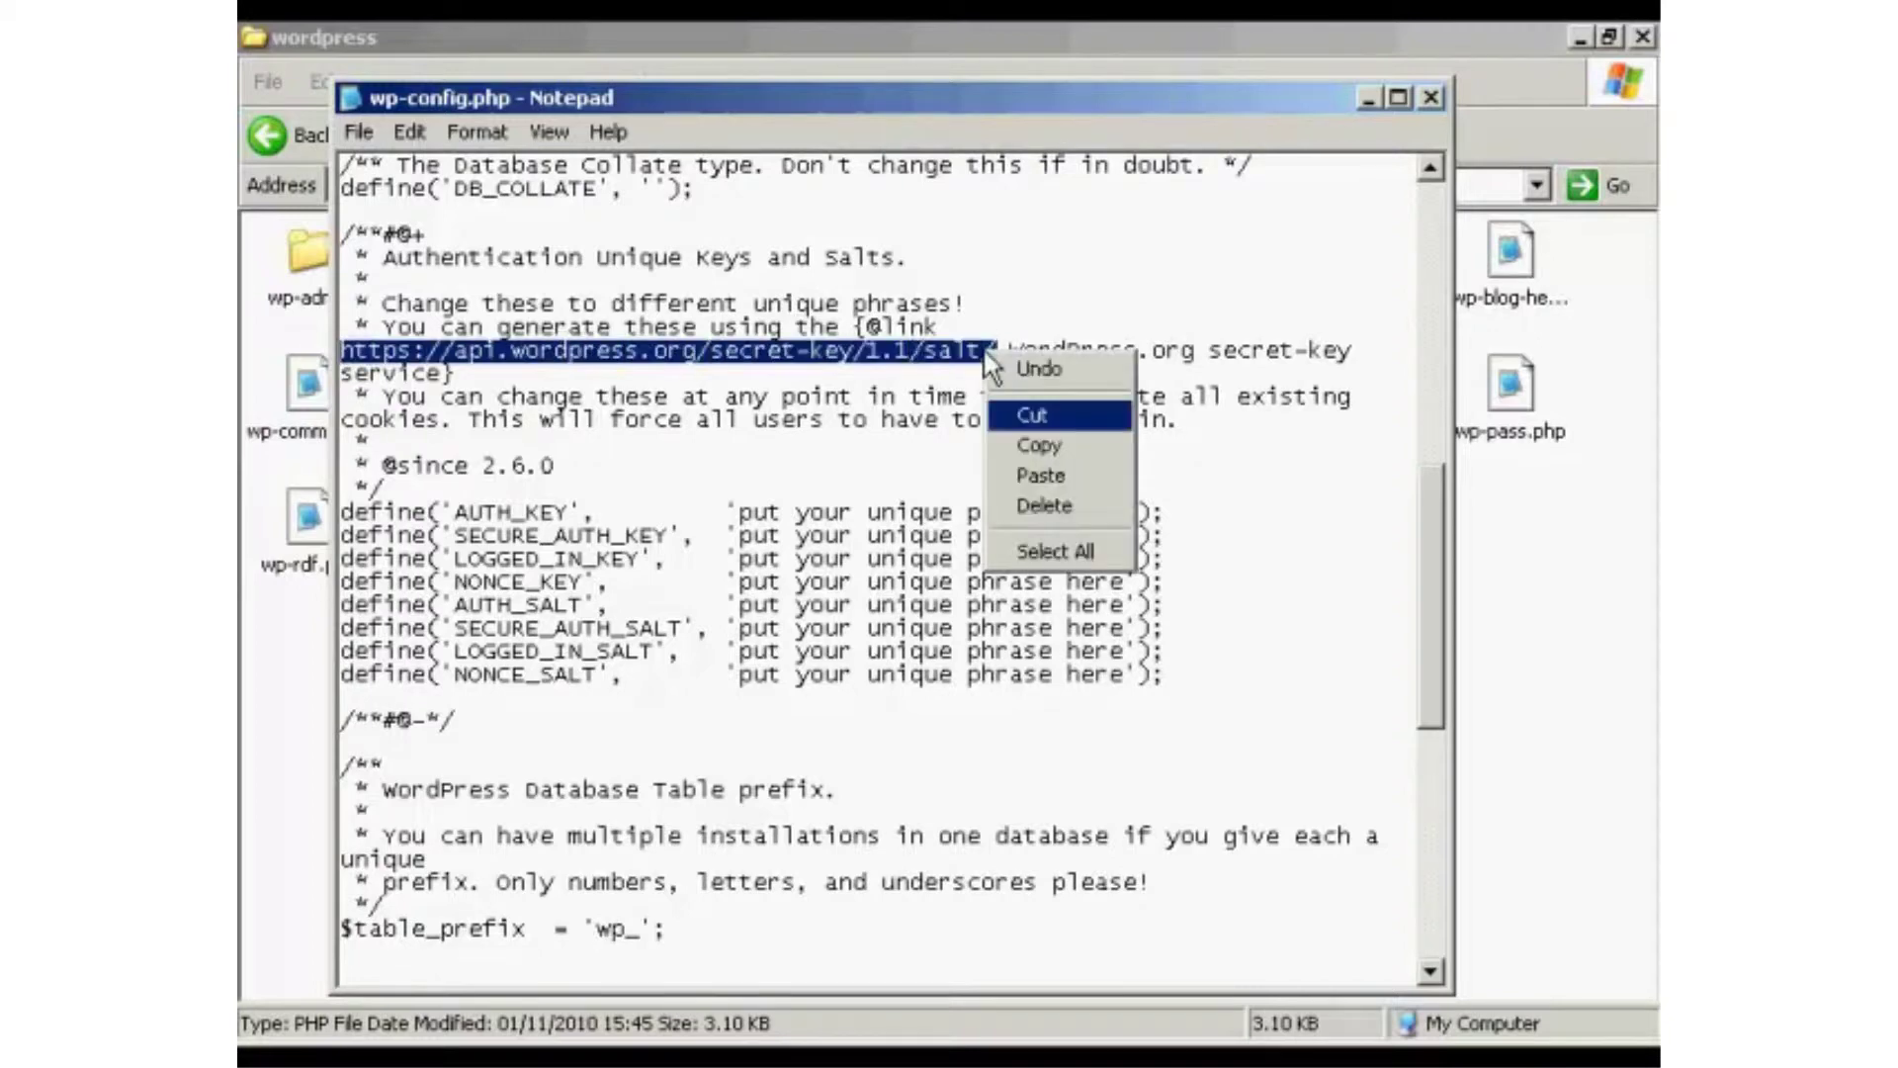
left_click(1041, 445)
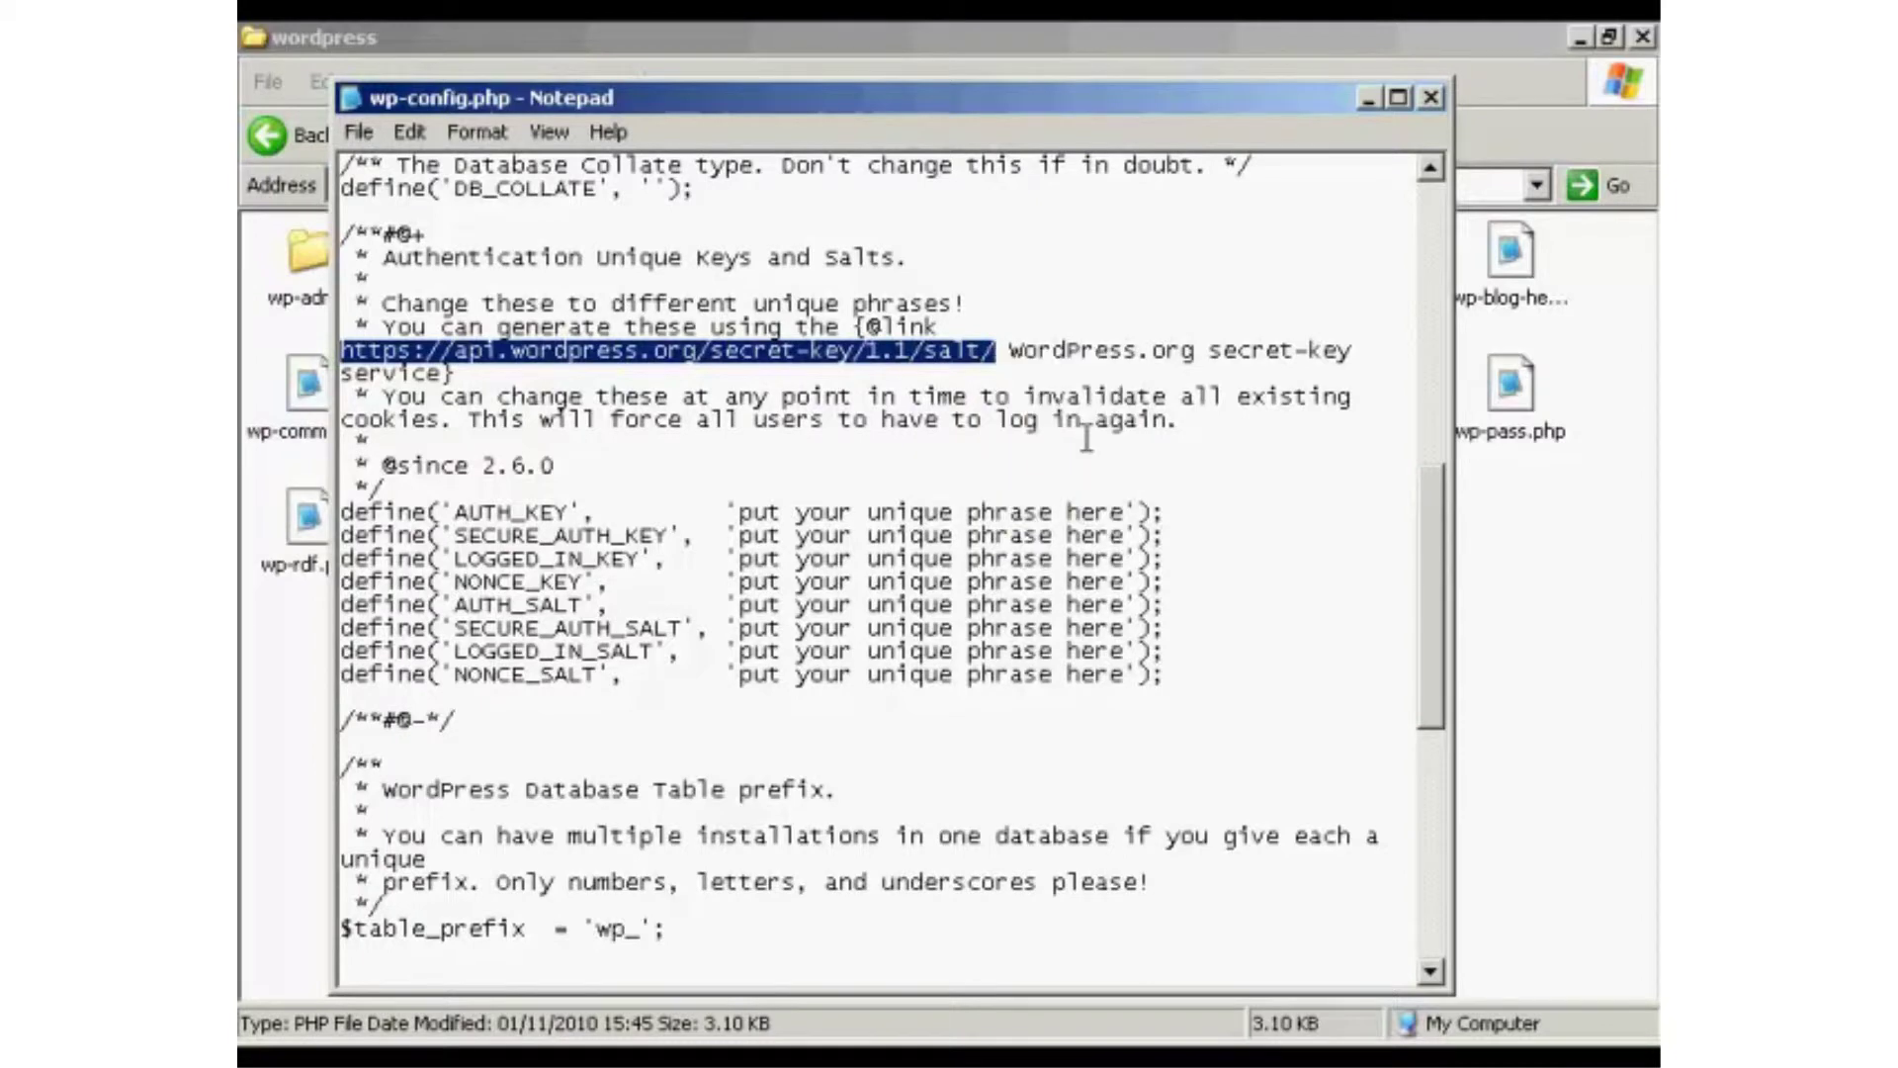
left_click(1368, 102)
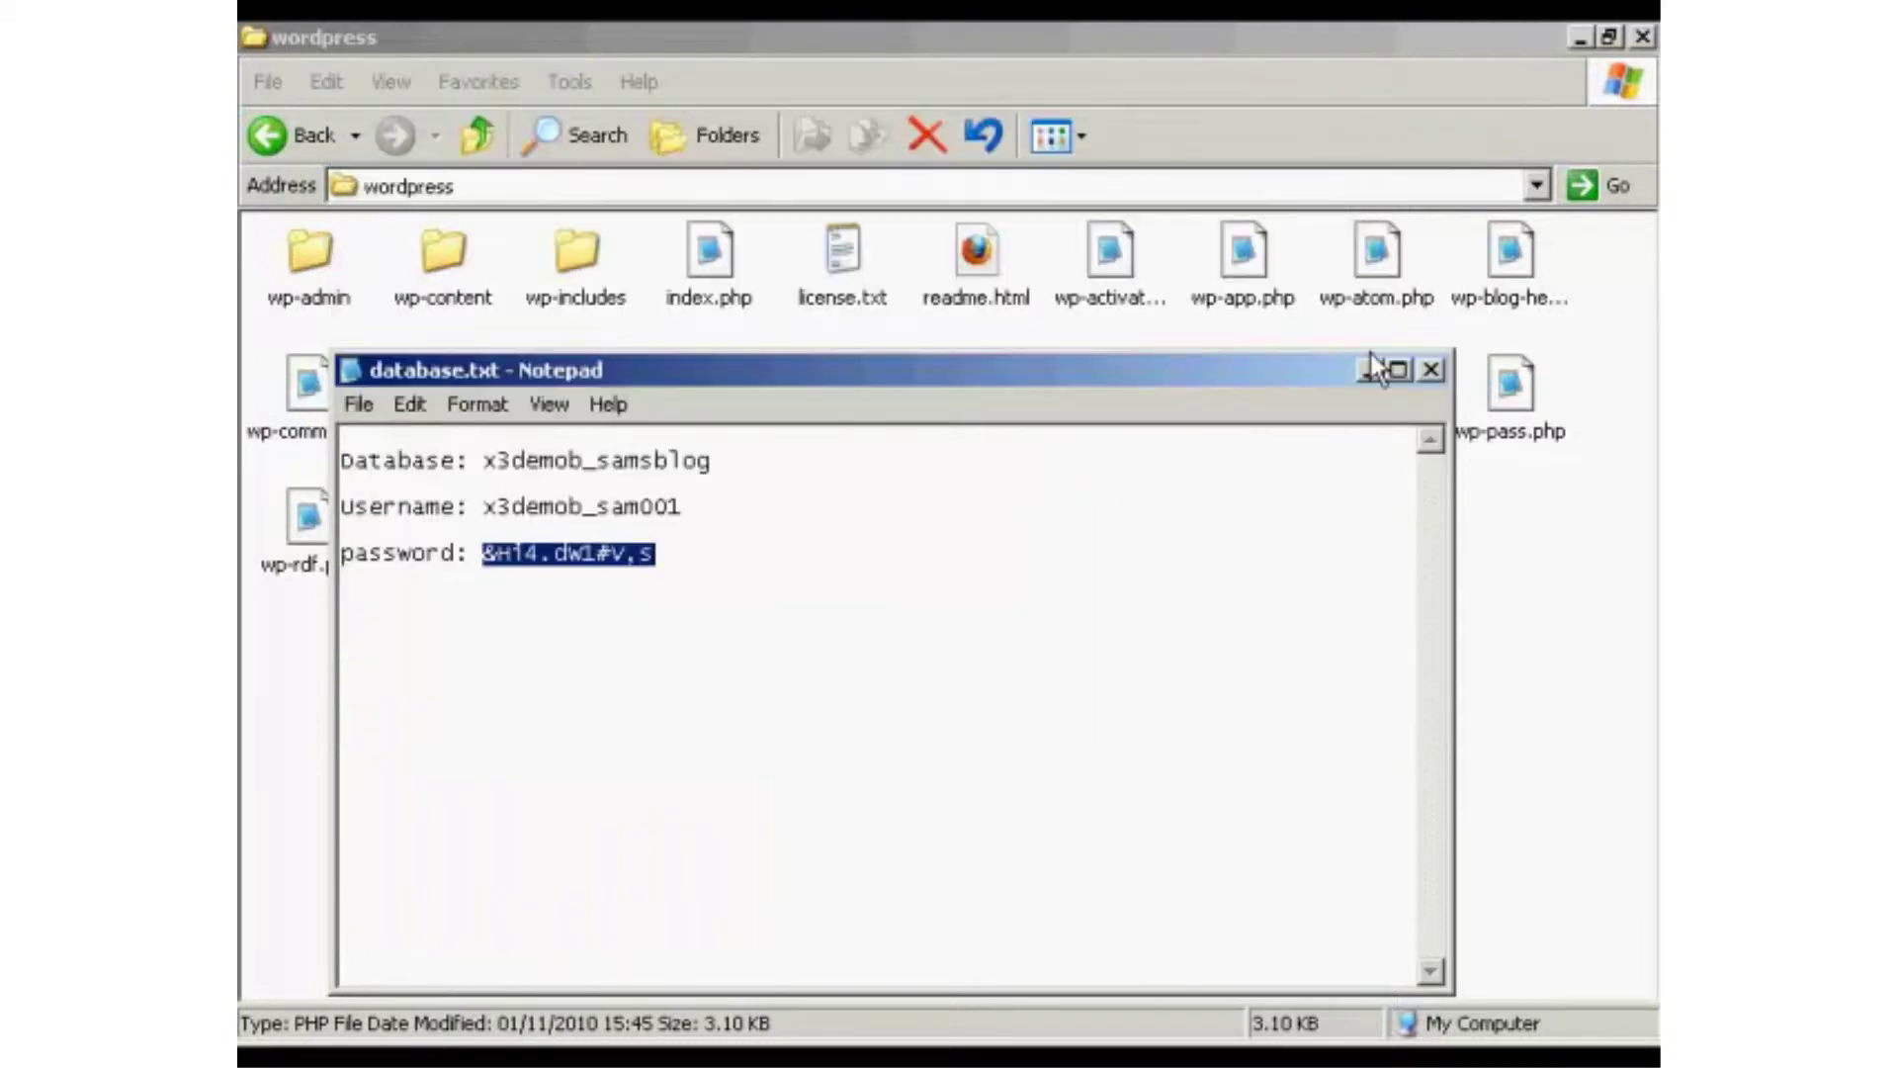
left_click(1431, 370)
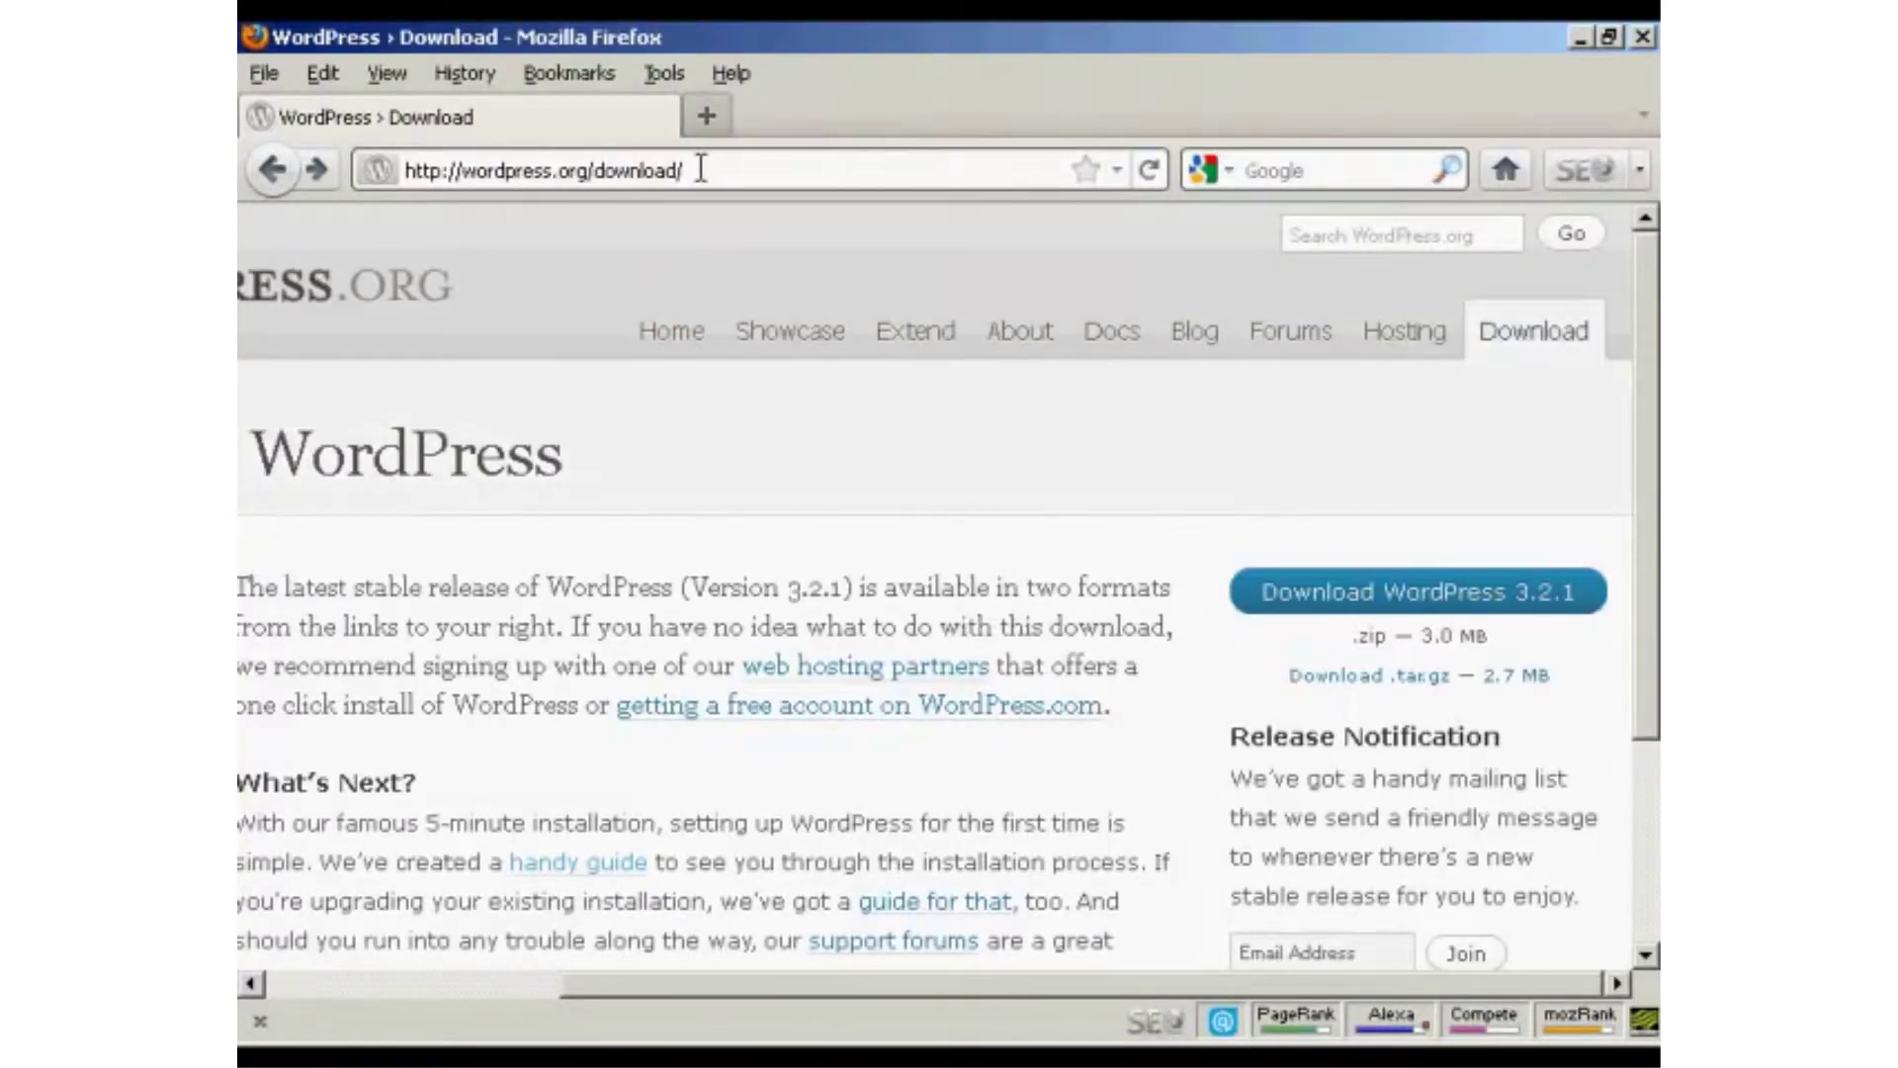
Load the api.wordpress.org secret-key page in Firefox and copy its eight generated key and salt lines.
left_click_drag(528, 170, 398, 170)
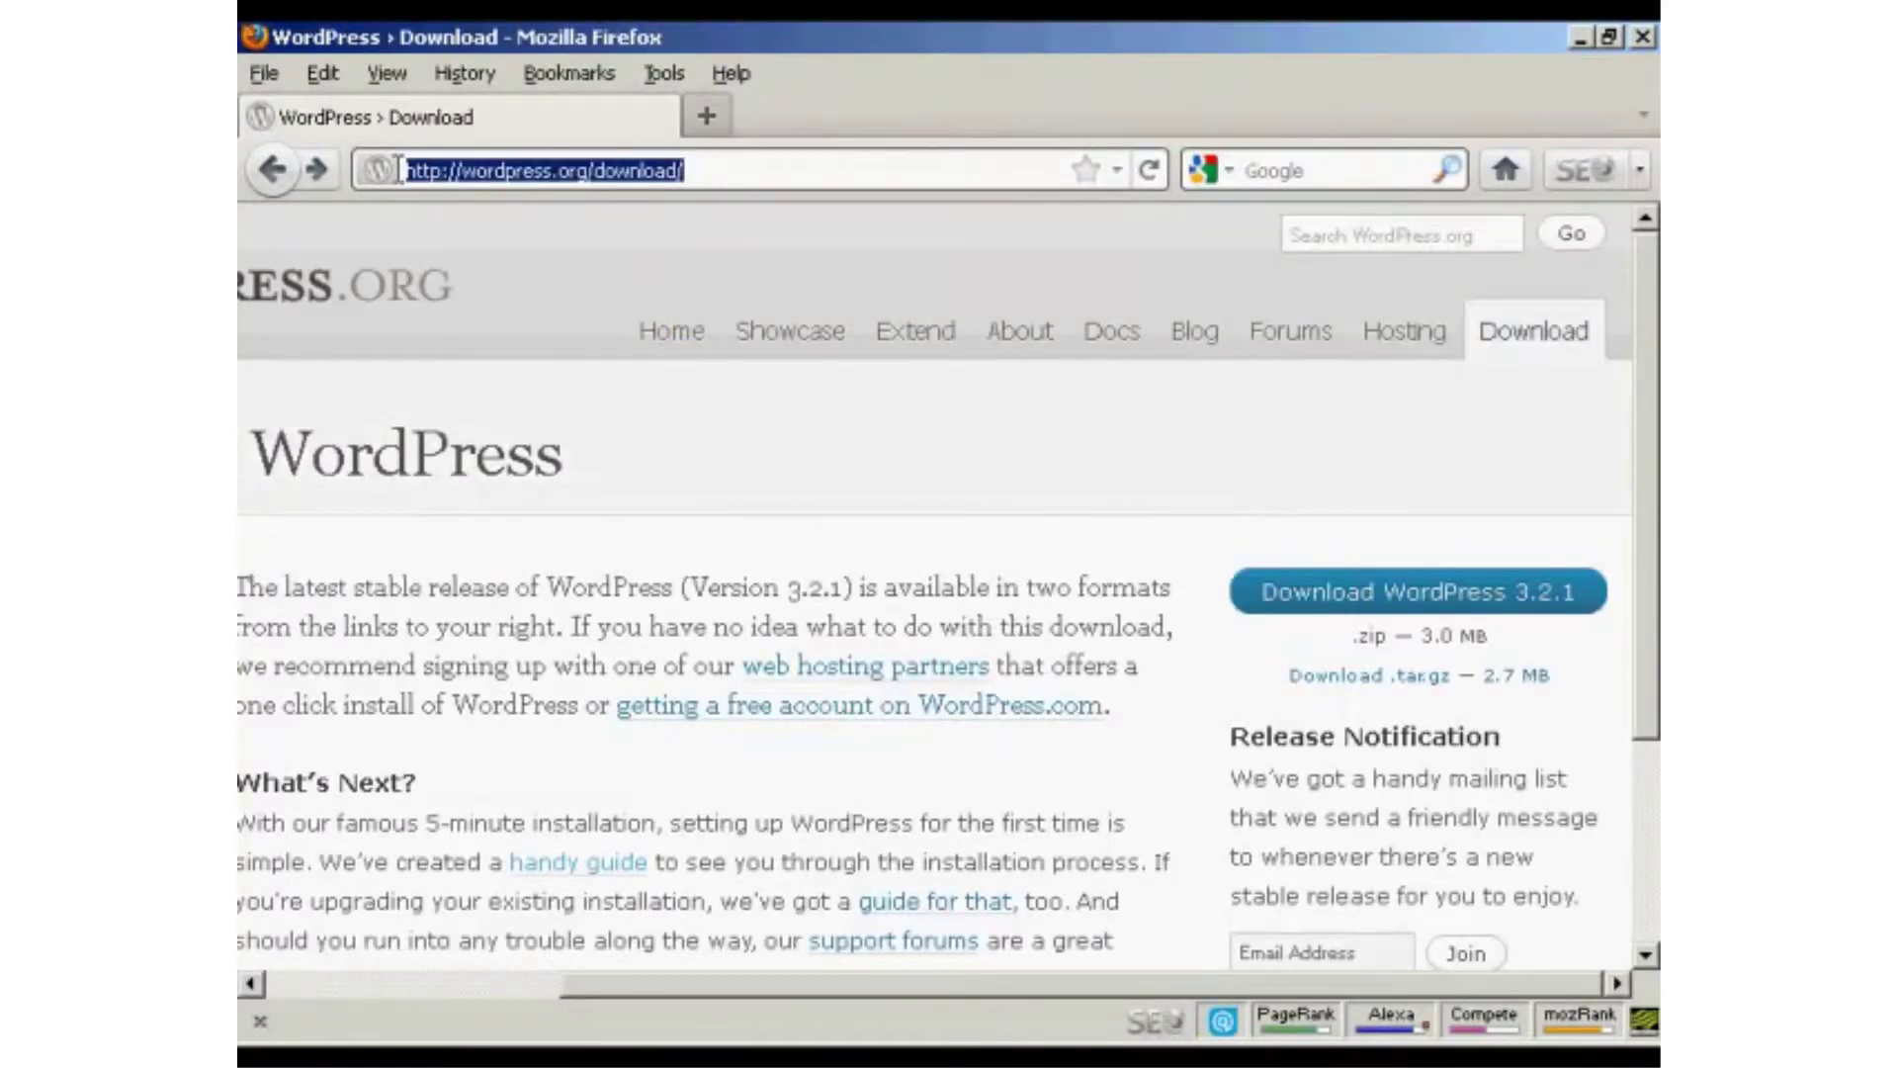
key("ctrl+v")
key("Return")
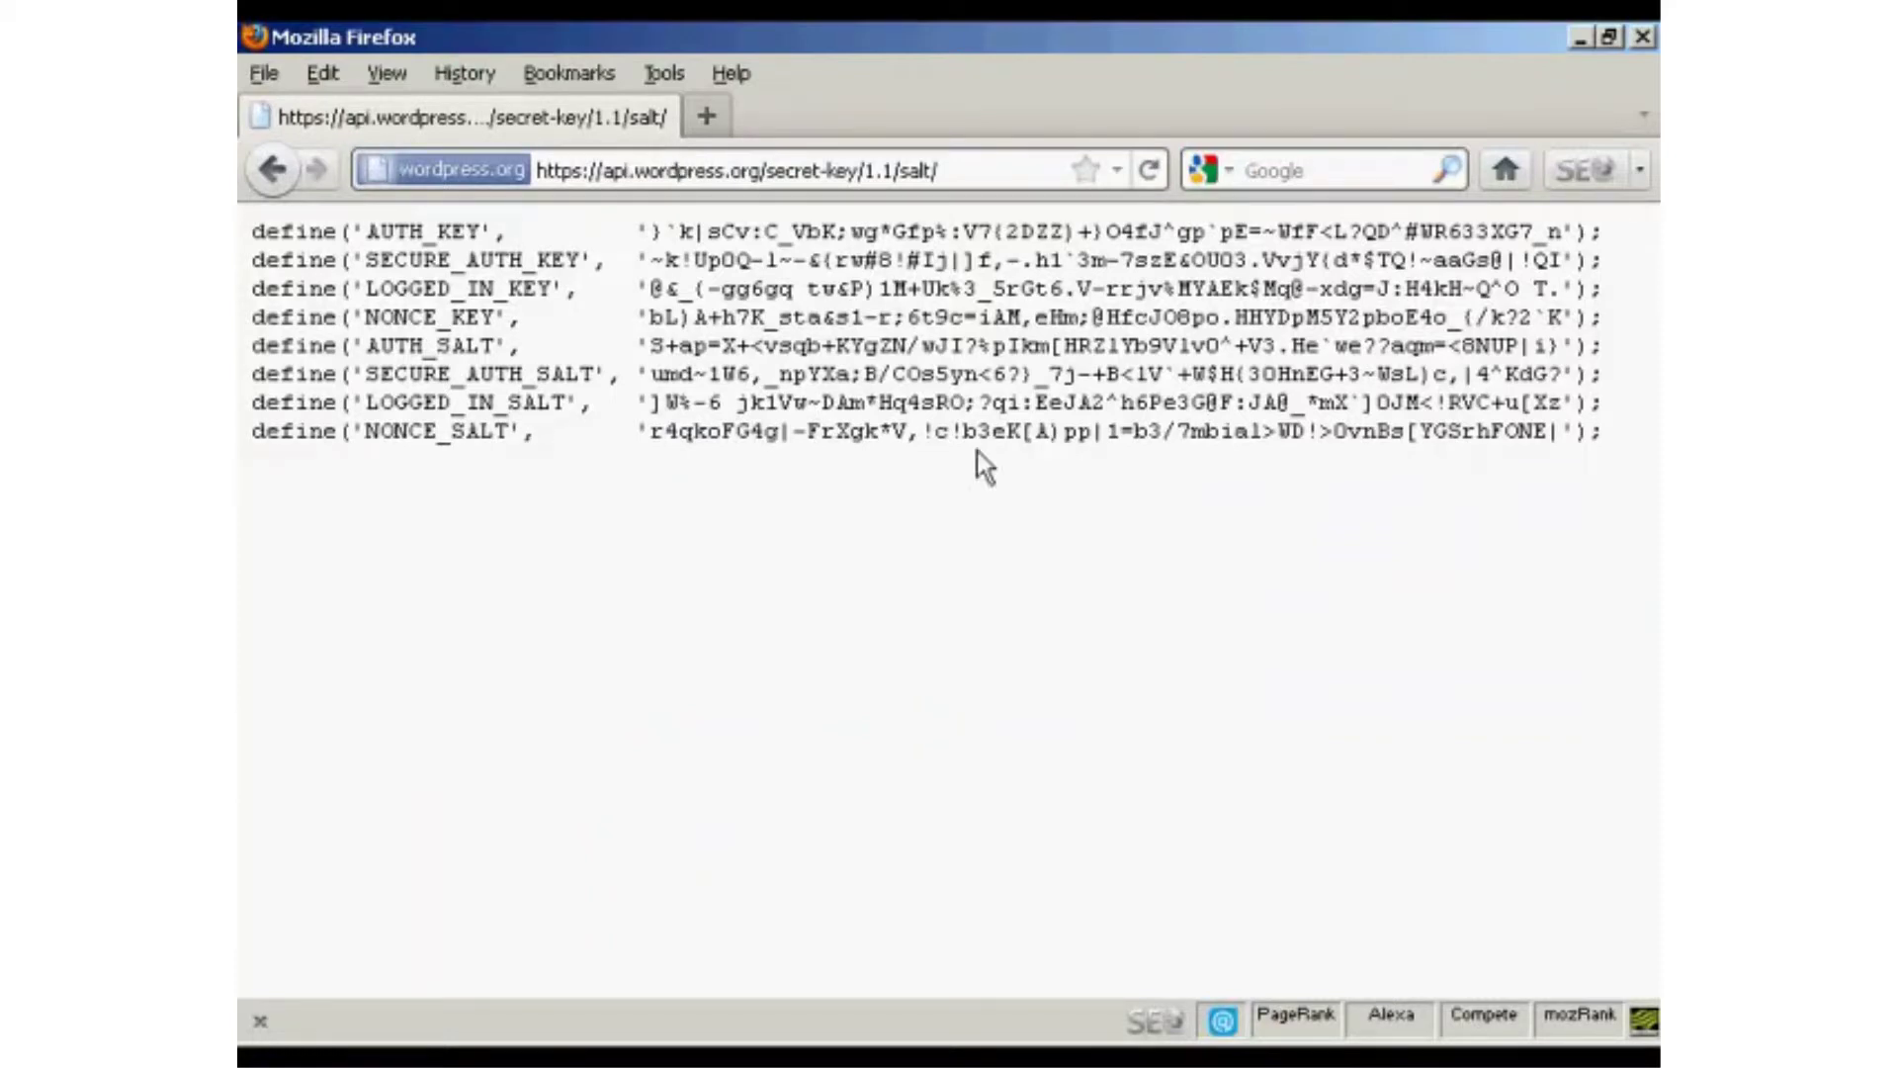
left_click_drag(252, 233, 1618, 441)
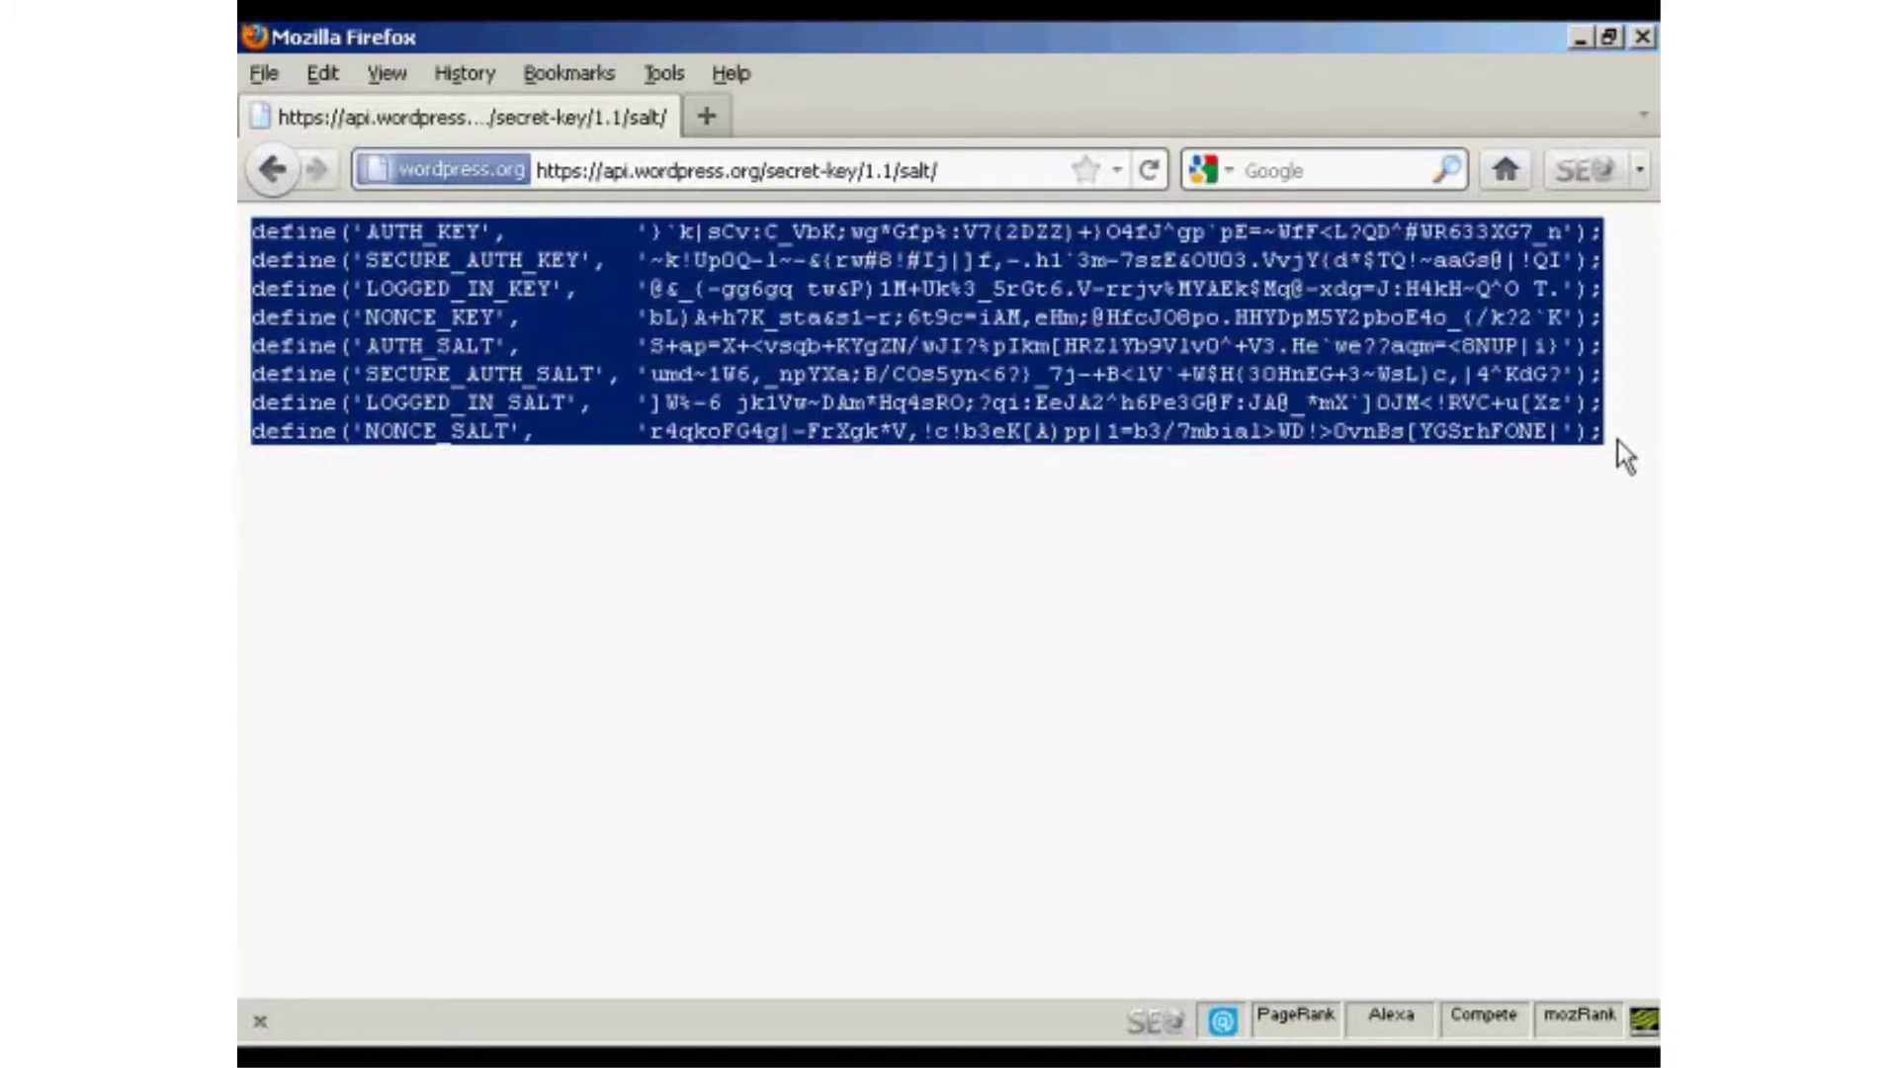
right_click(1285, 373)
left_click(1301, 396)
left_click(1098, 1062)
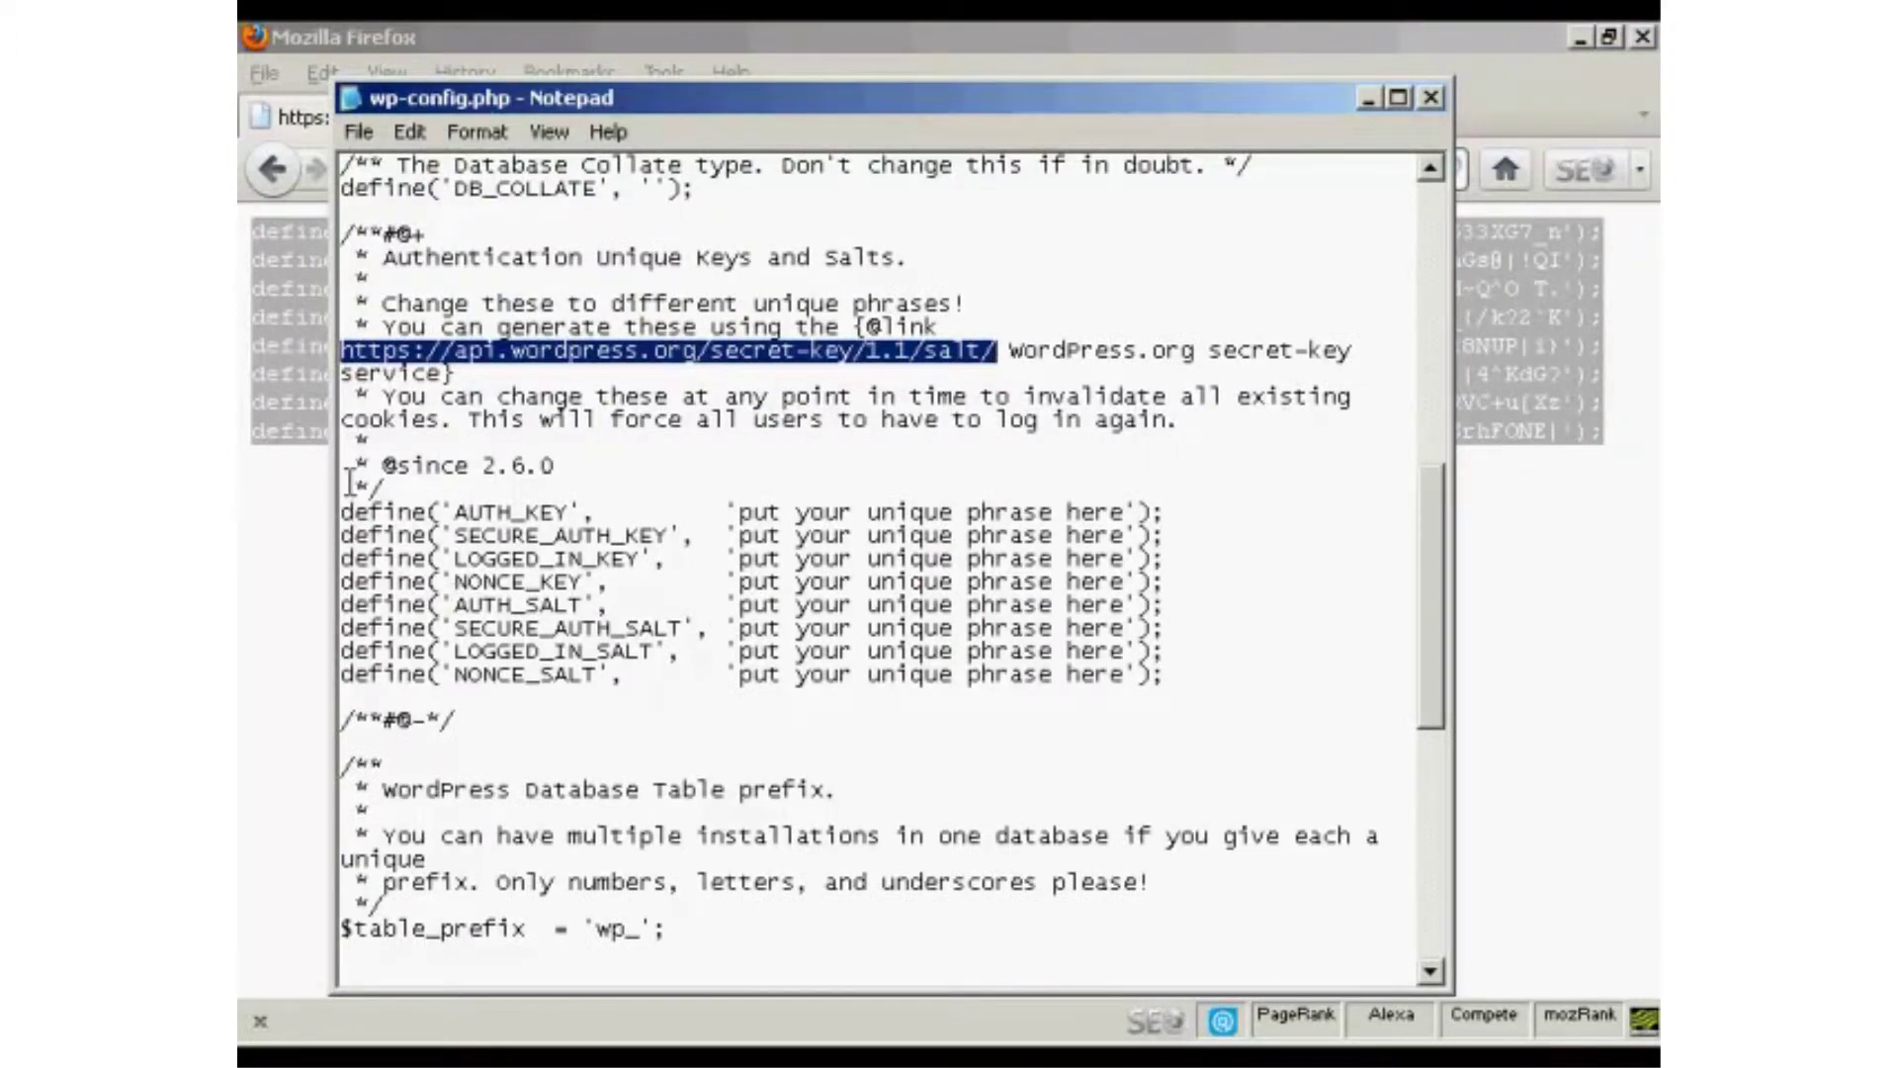
Replace the eight 'put your unique phrase here' key and salt lines with the generated ones.
left_click_drag(343, 511, 1188, 682)
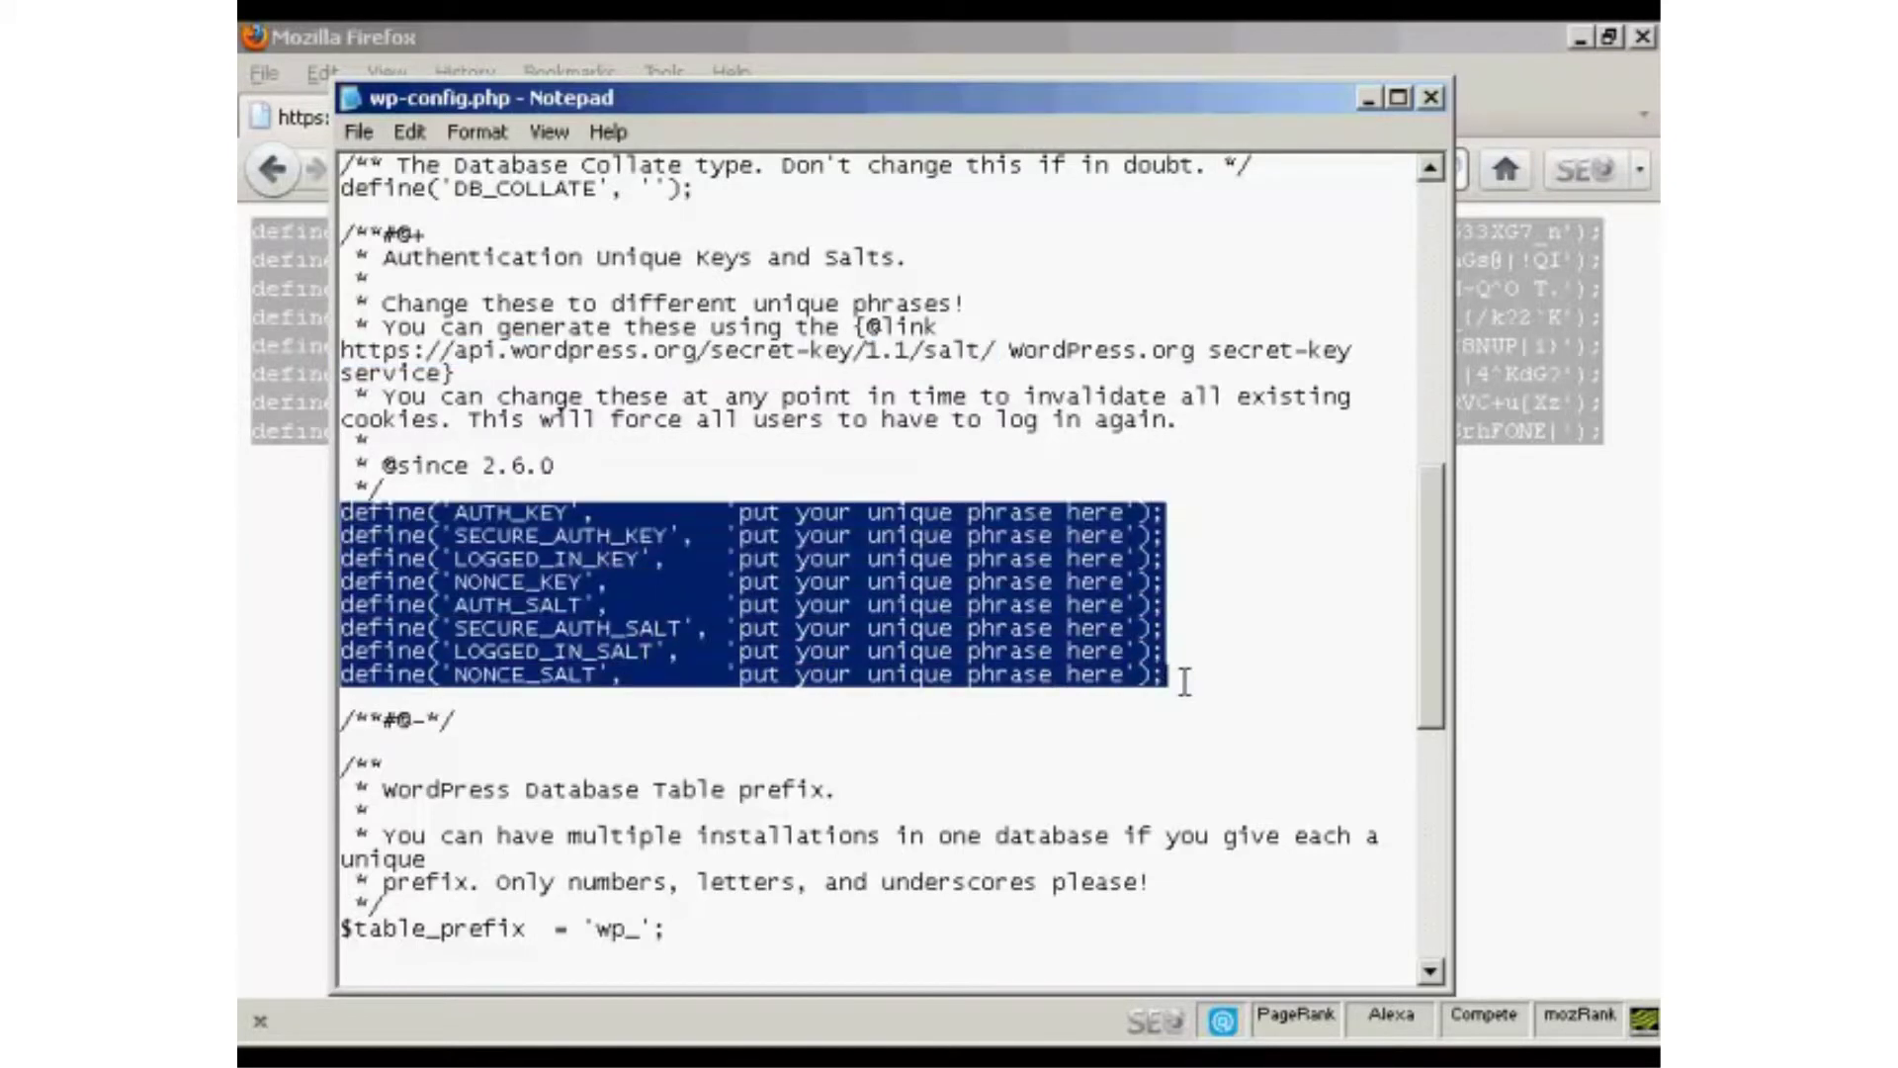
key("ctrl+v")
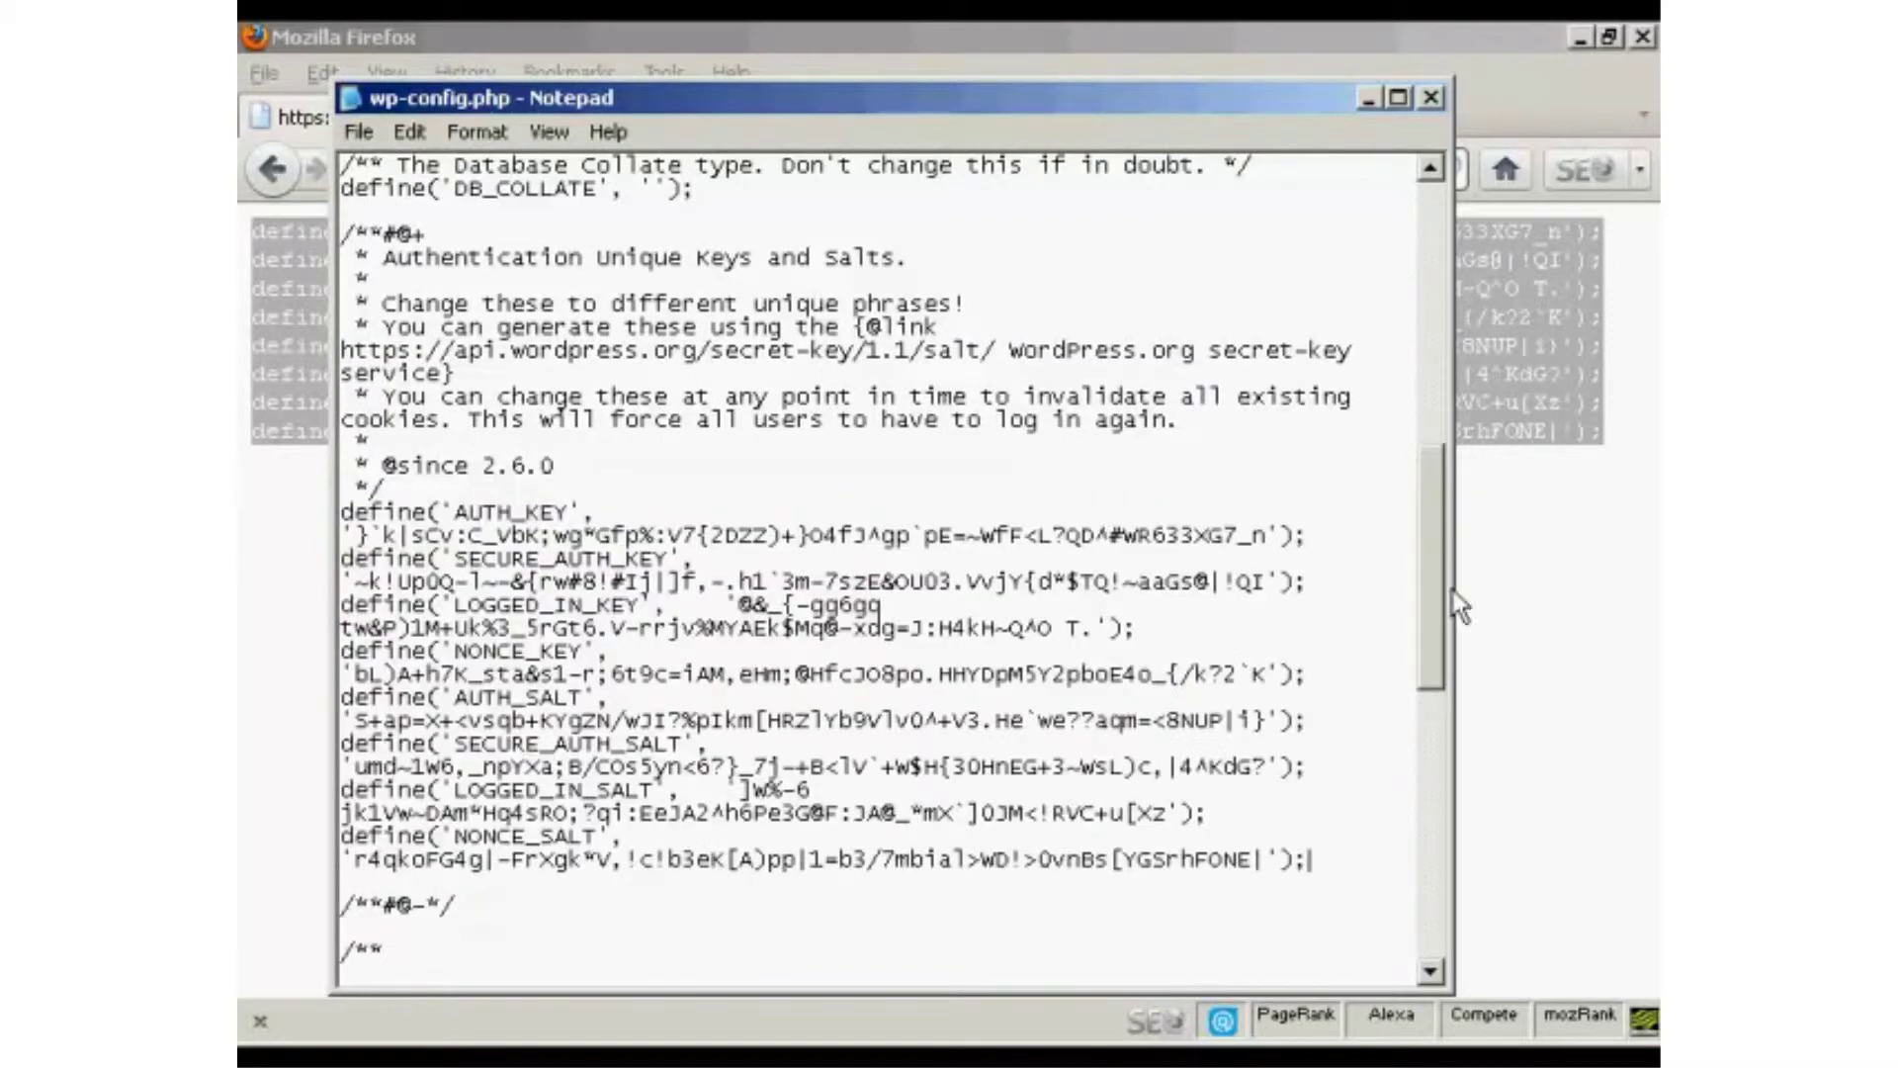
left_click_drag(1433, 515, 1434, 795)
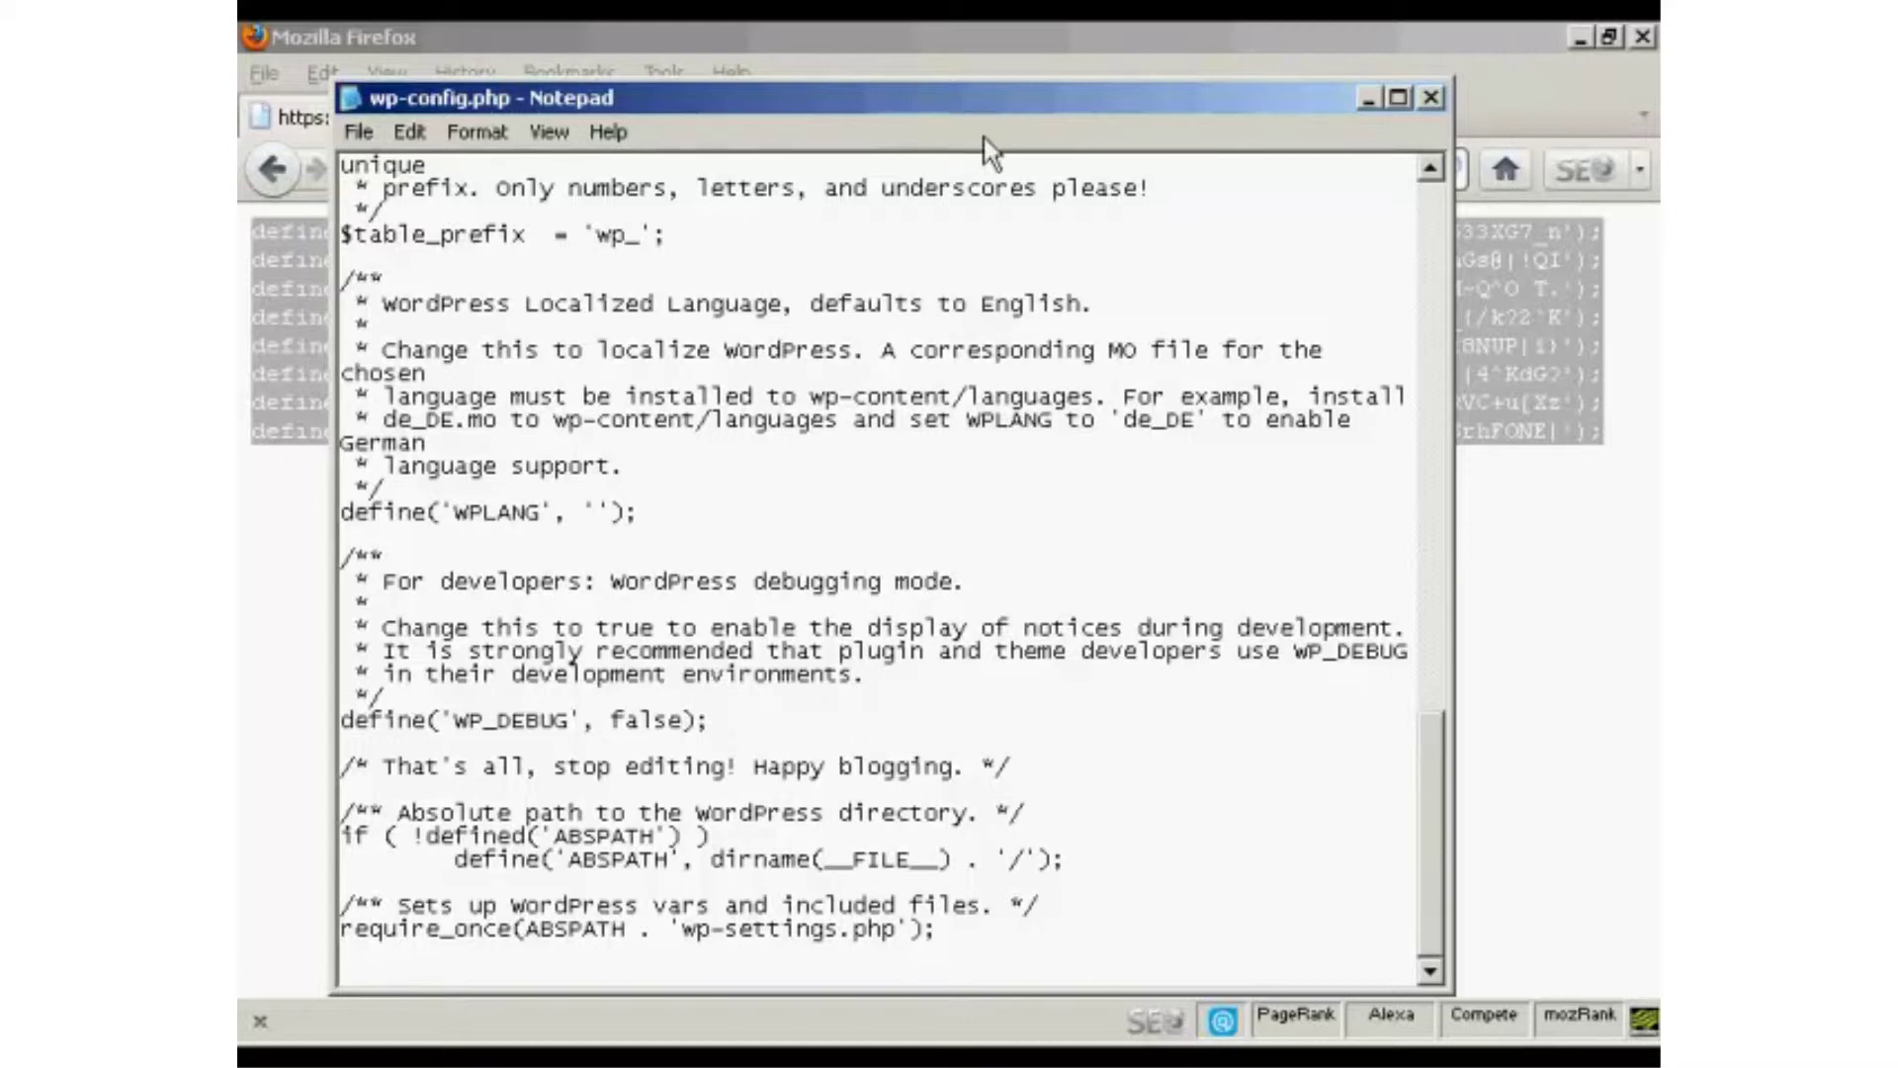
Save wp-config.php and close Notepad.
left_click(362, 135)
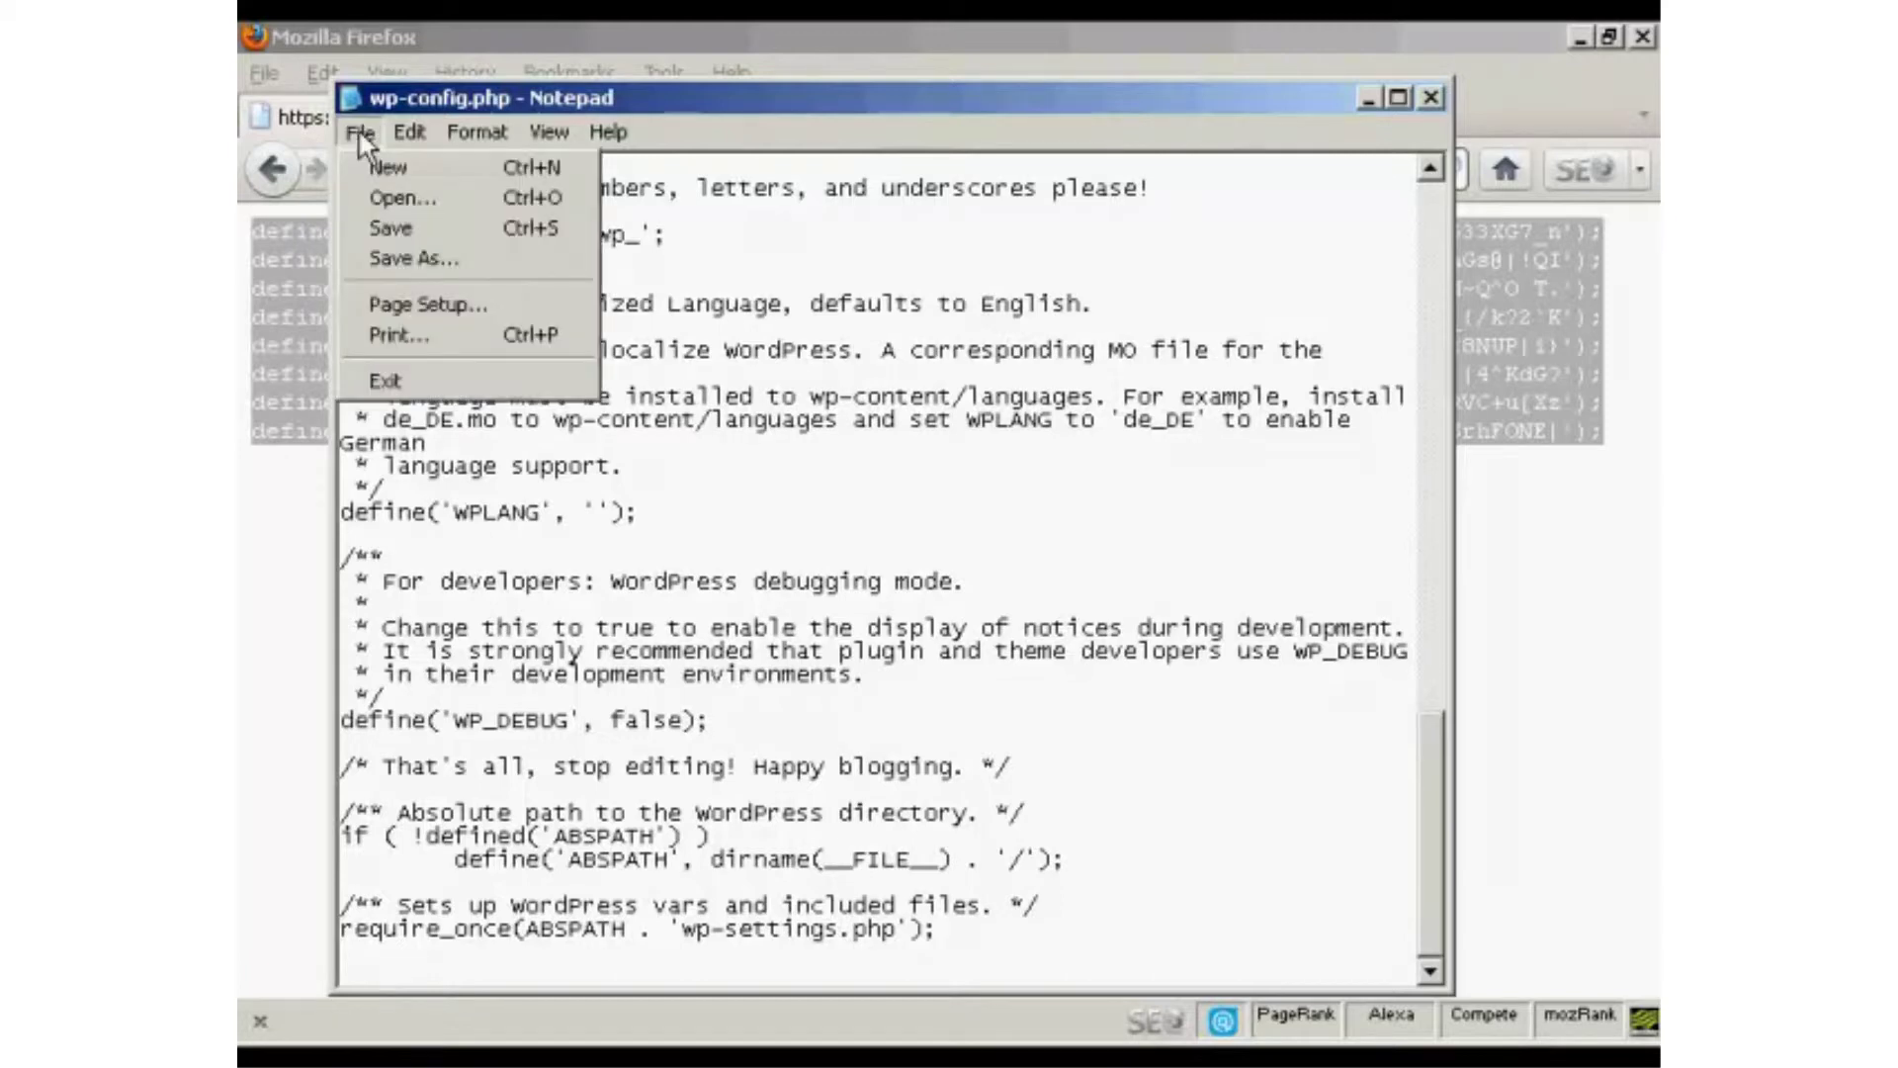
left_click(411, 231)
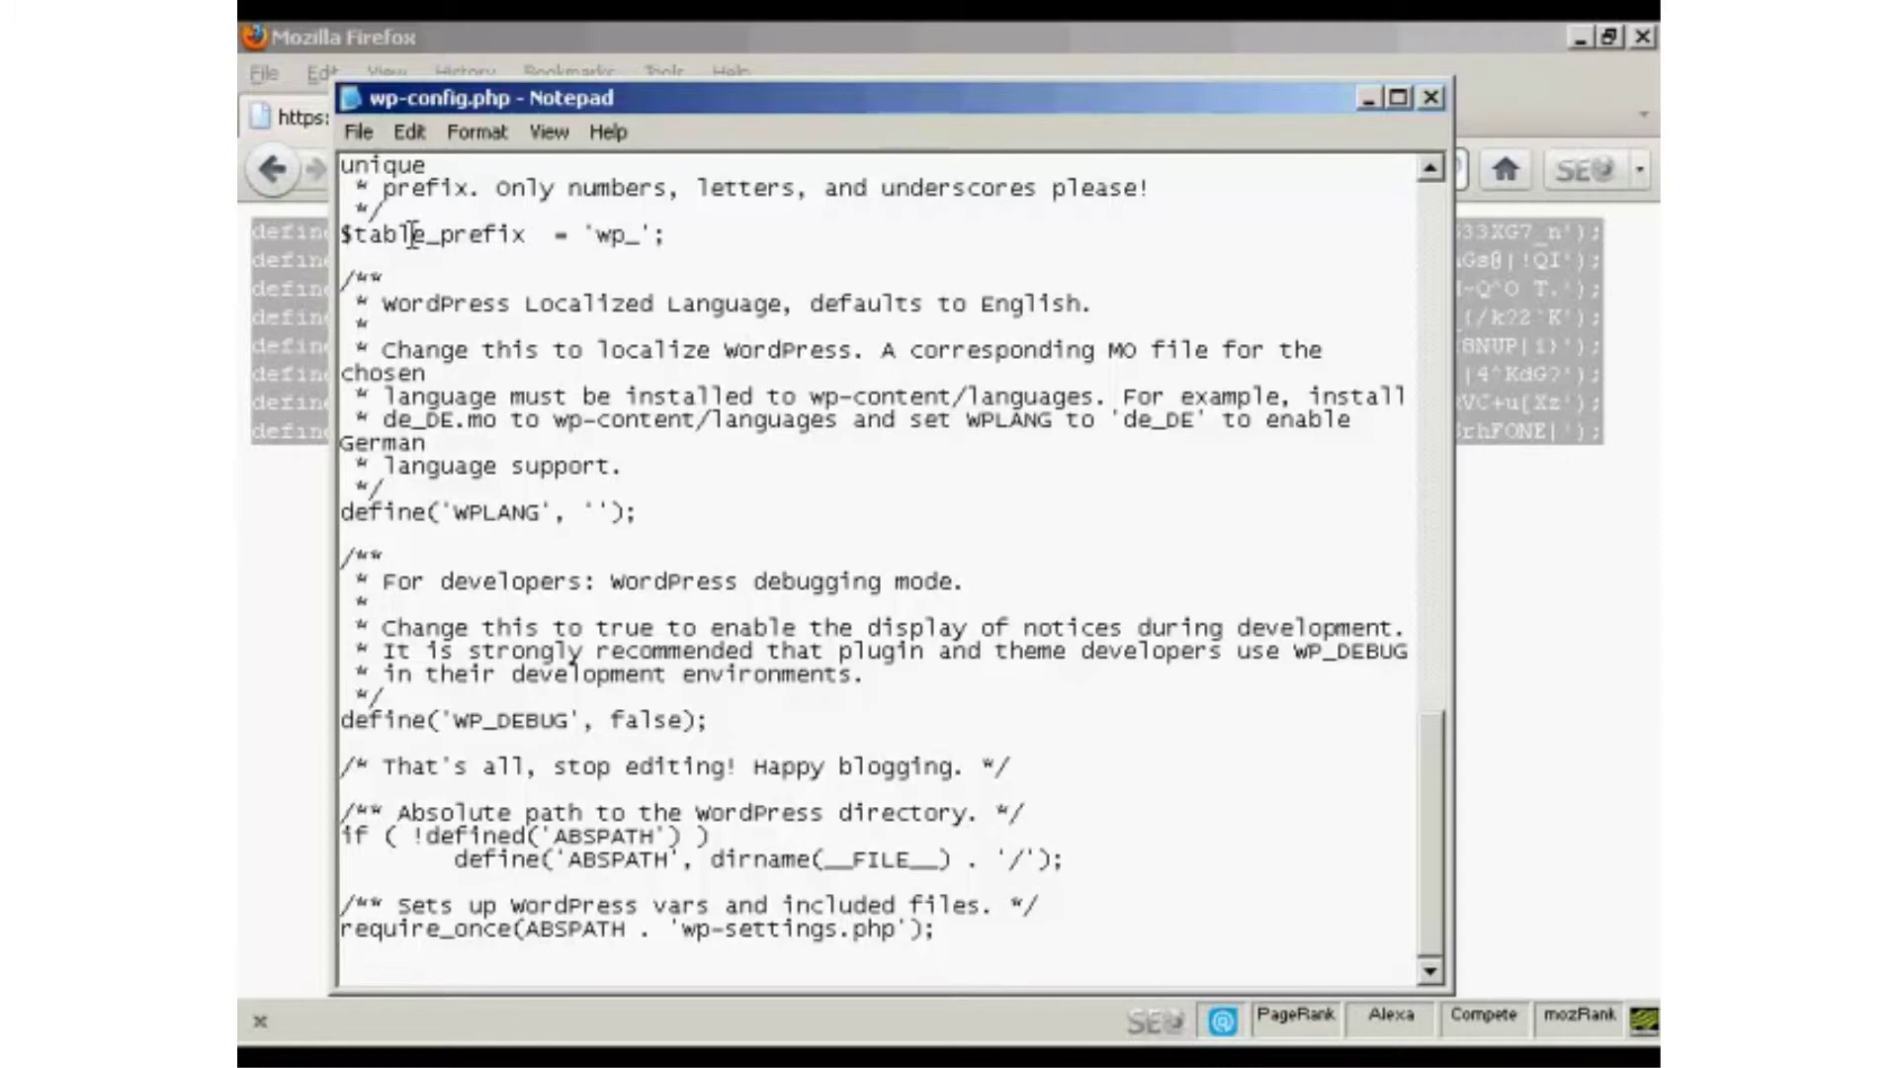
left_click(1429, 95)
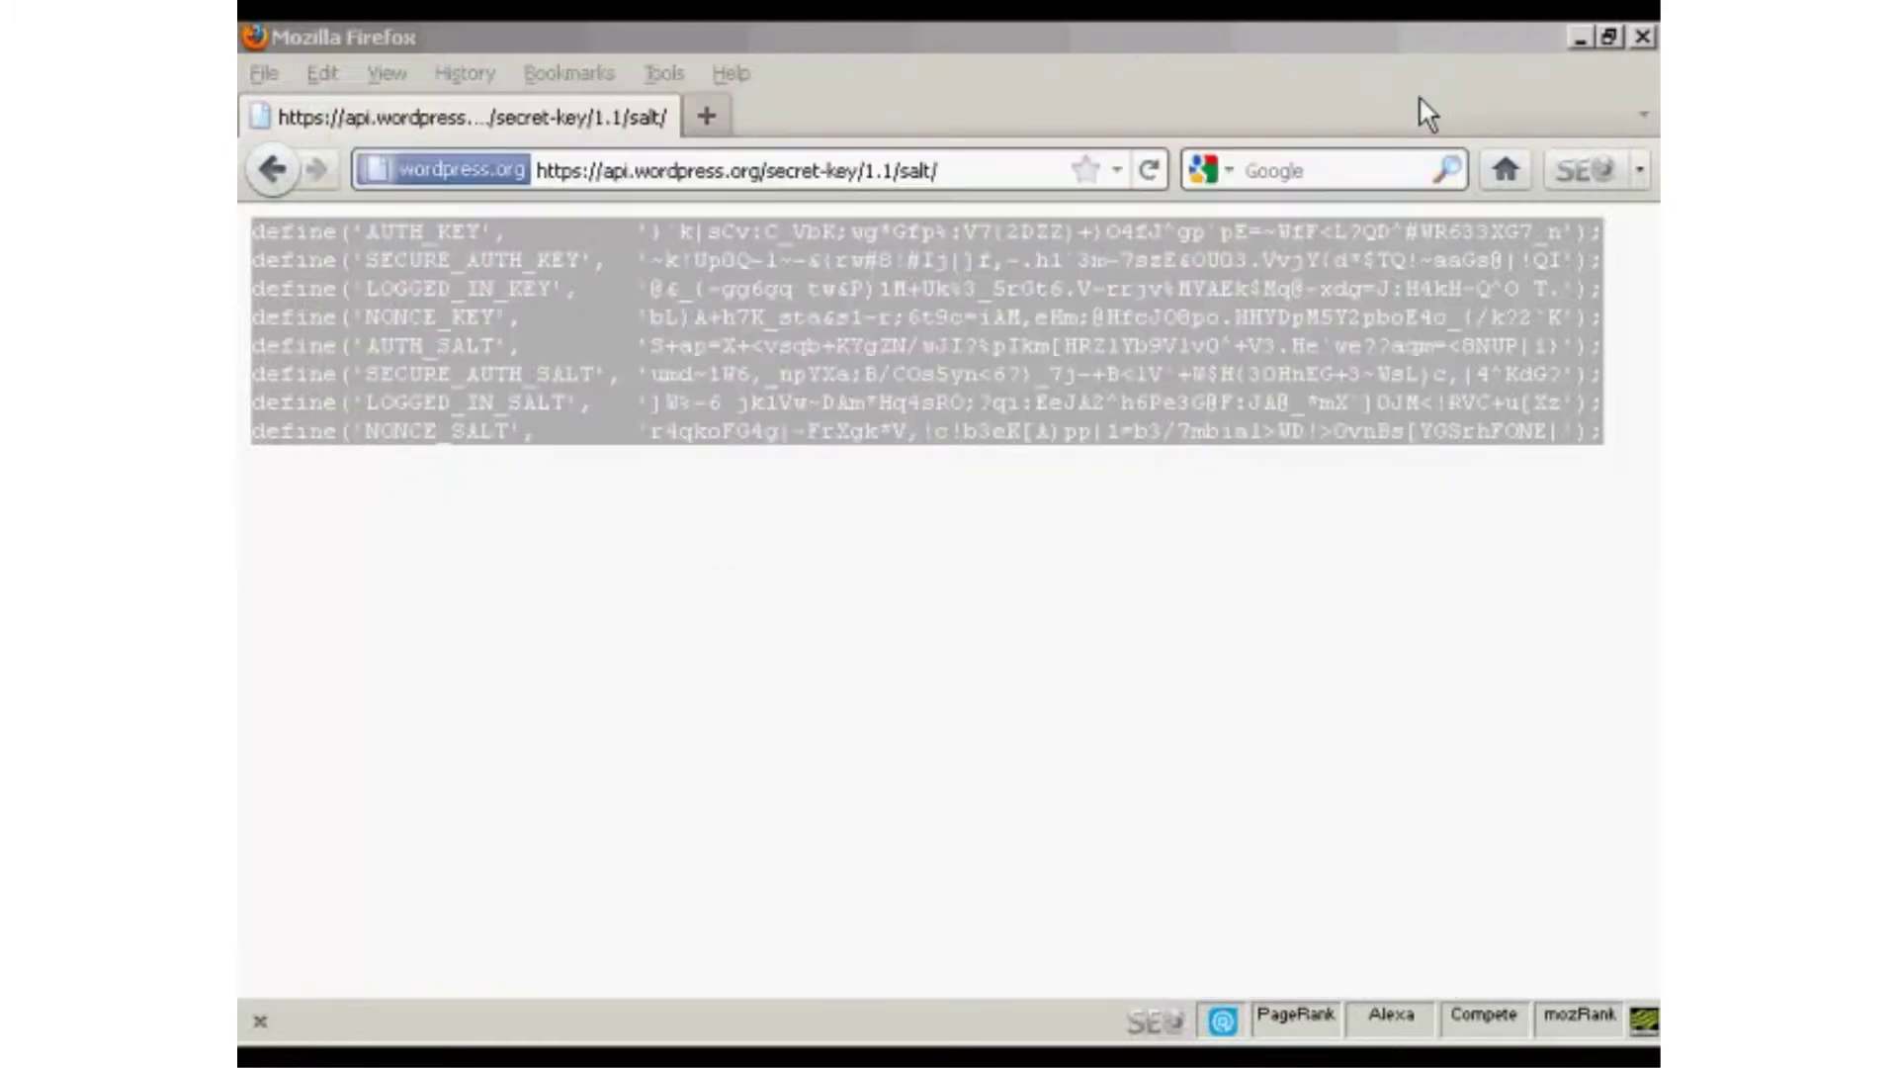
Return to the wordpress Explorer folder and clear the file selection.
key("alt+Tab")
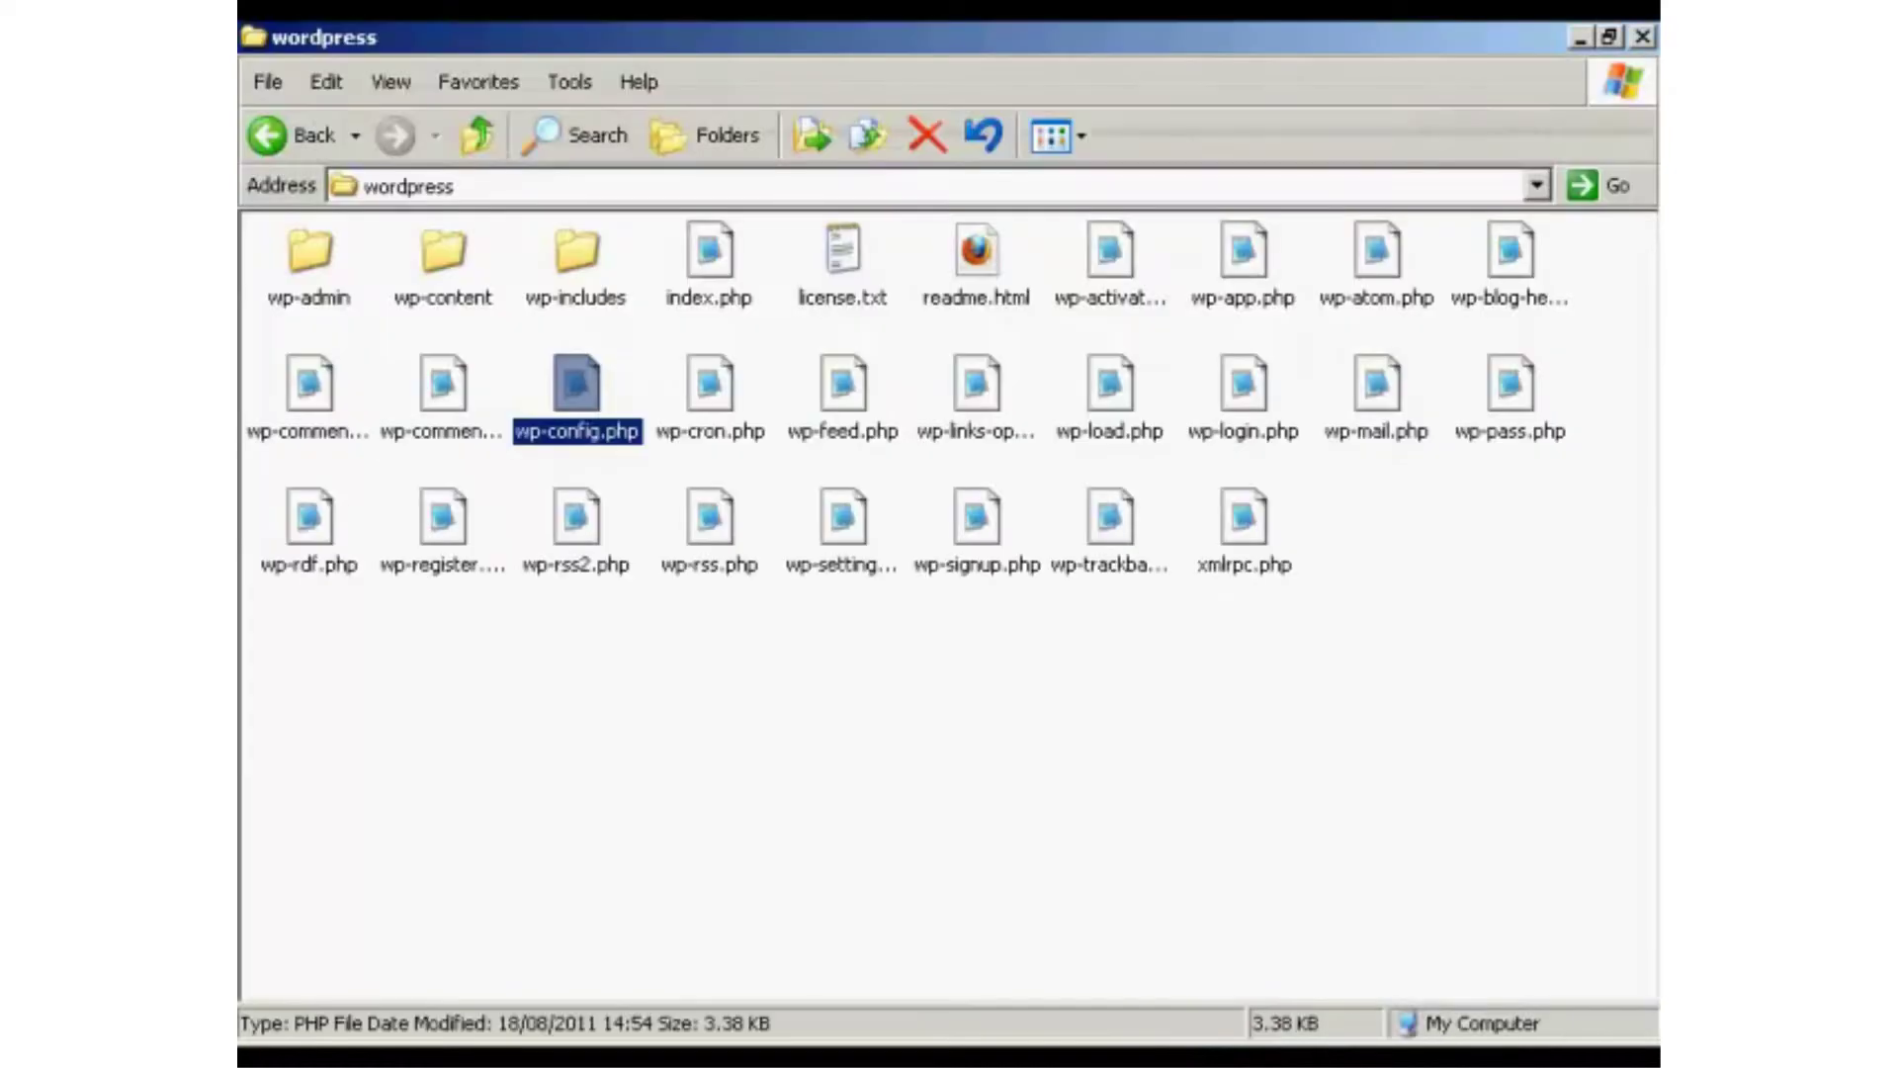
left_click(898, 720)
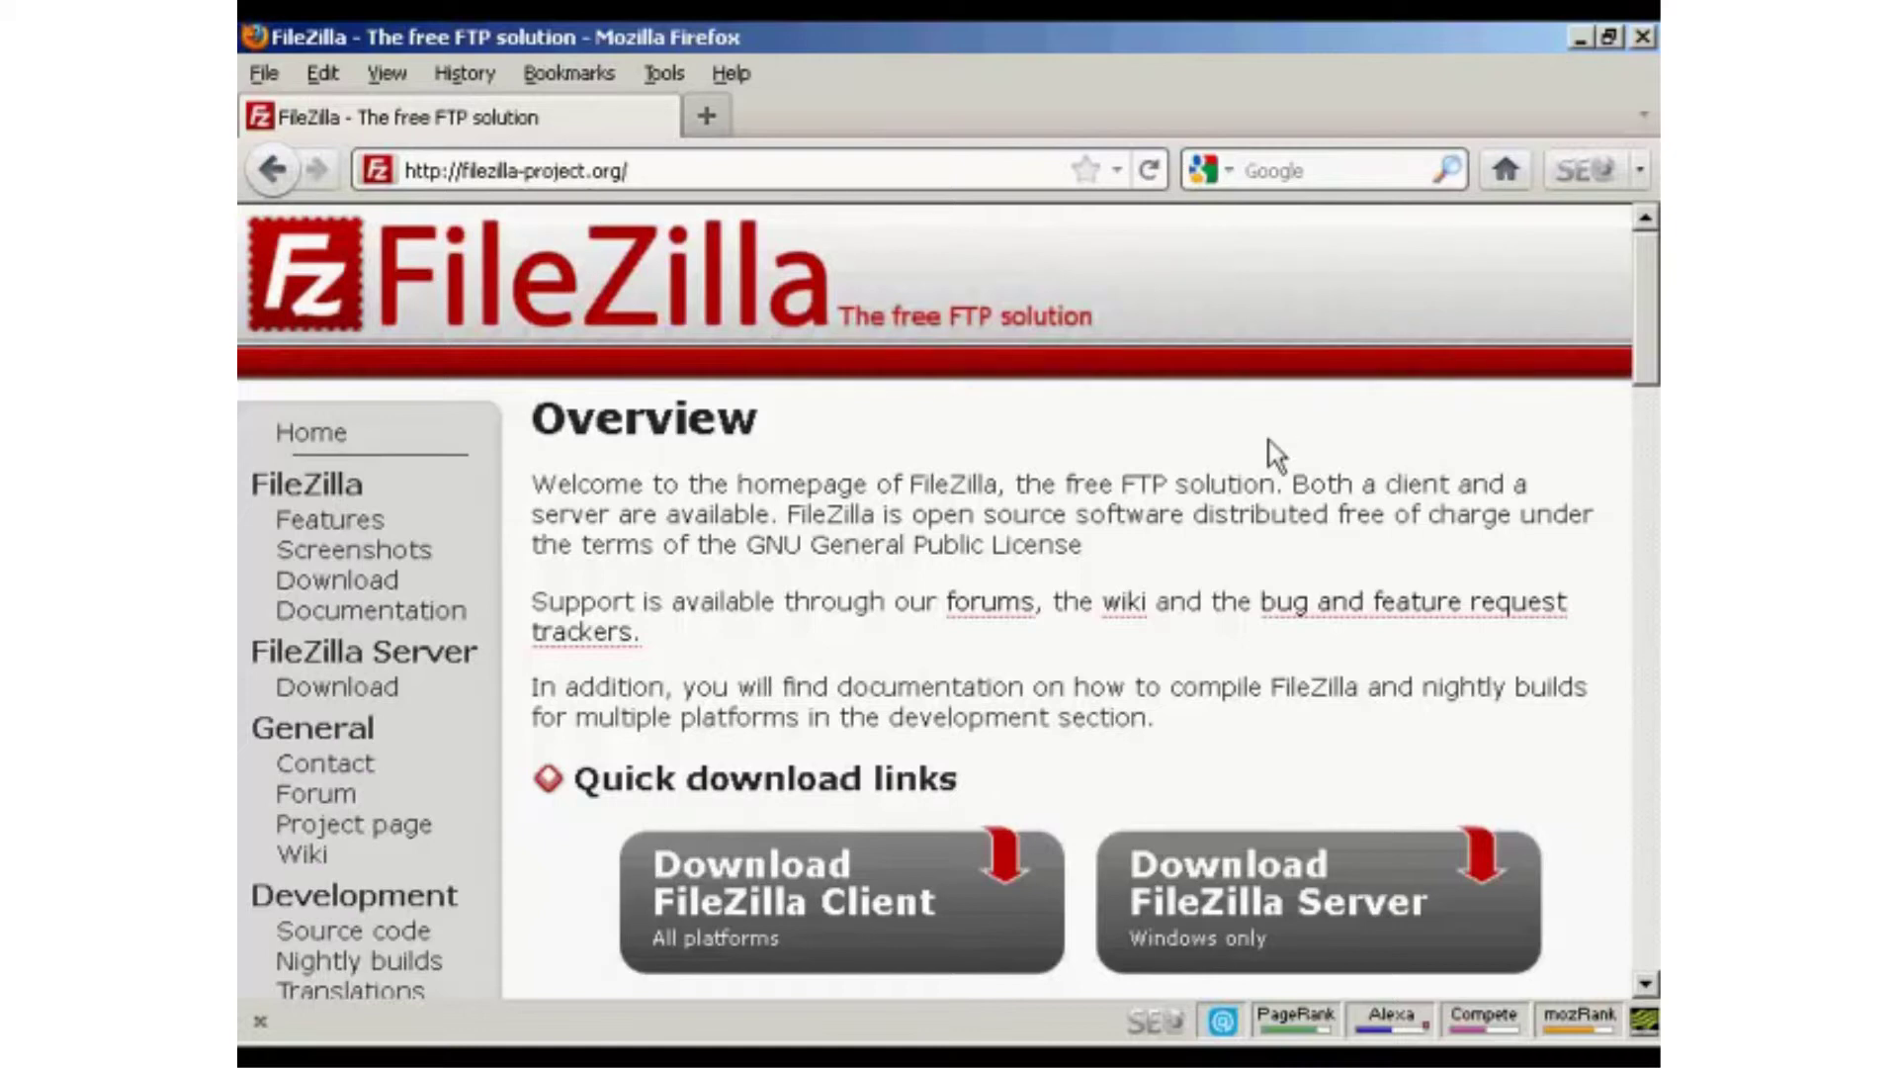
Switch to the FileZilla client connected to the server's /httpdocs folder.
key("alt+Tab")
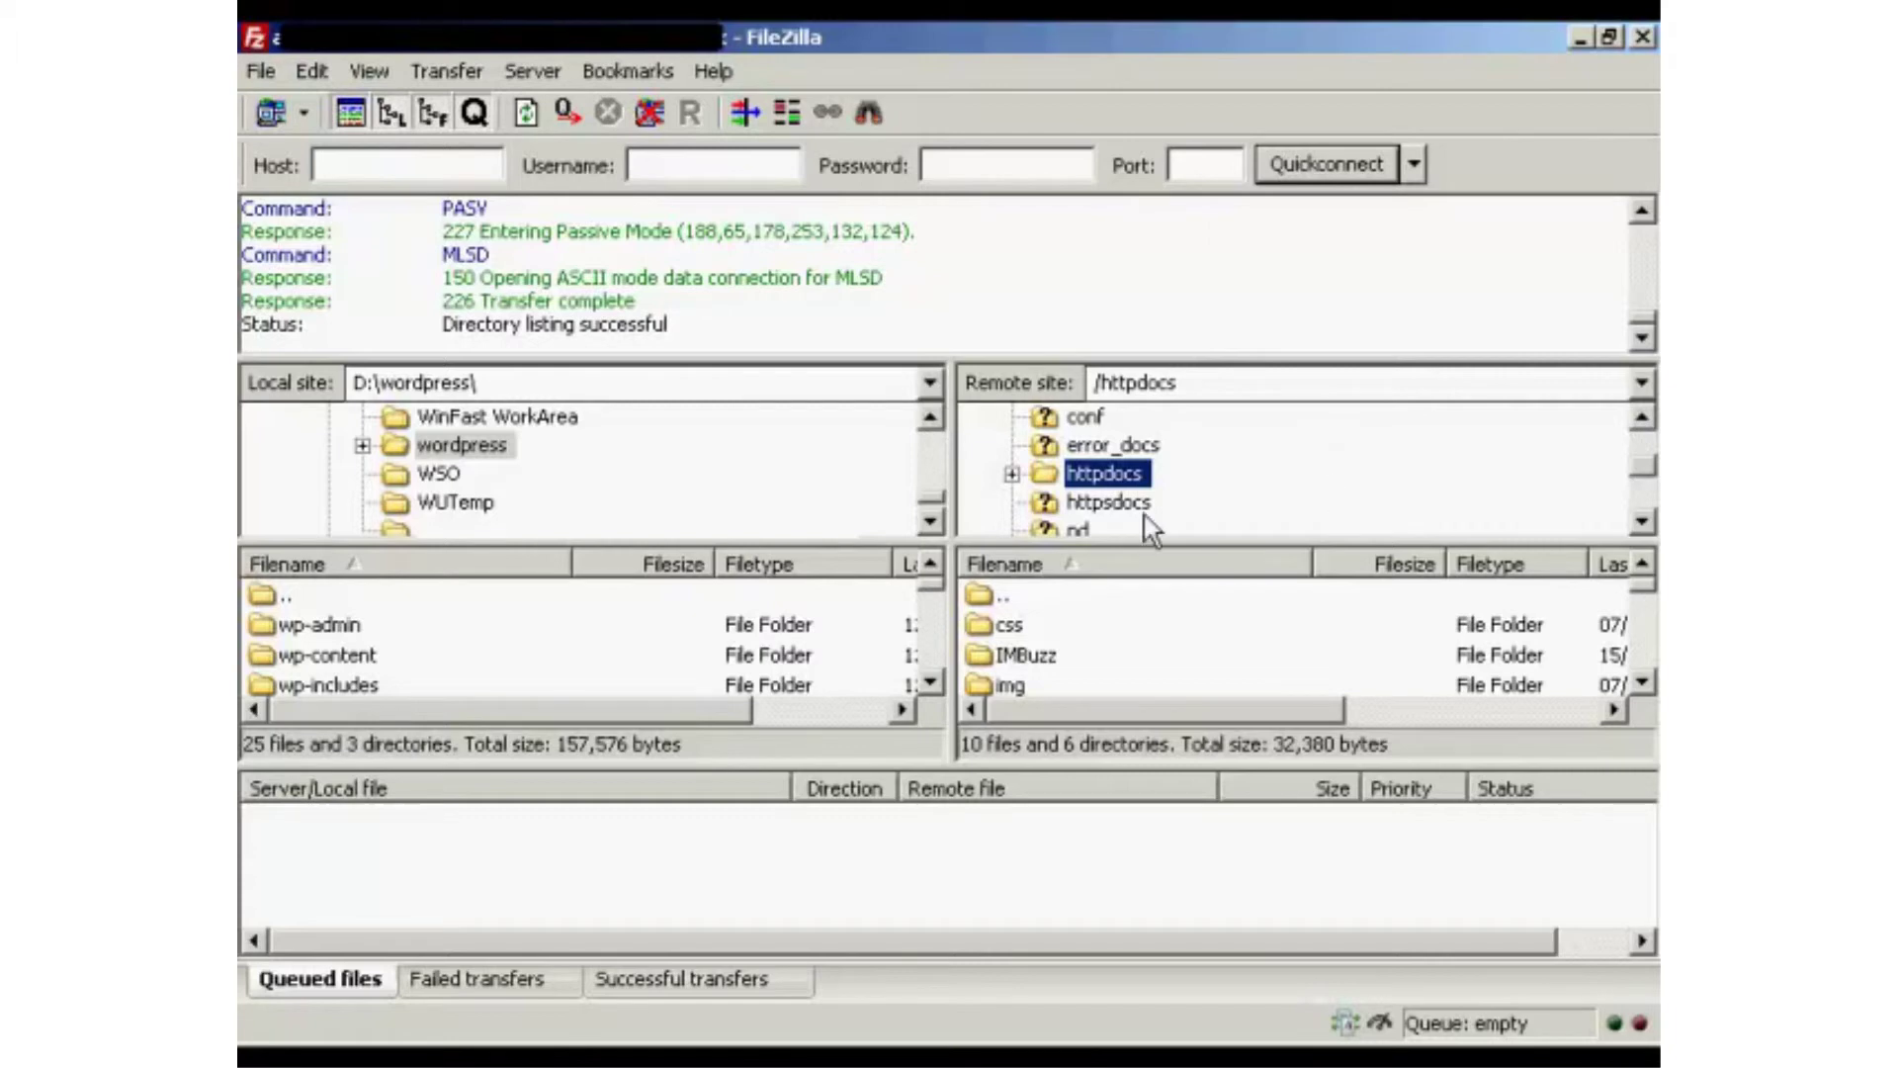
Create a 'wordpress' directory under /httpdocs on the server and open its empty listing.
right_click(1135, 480)
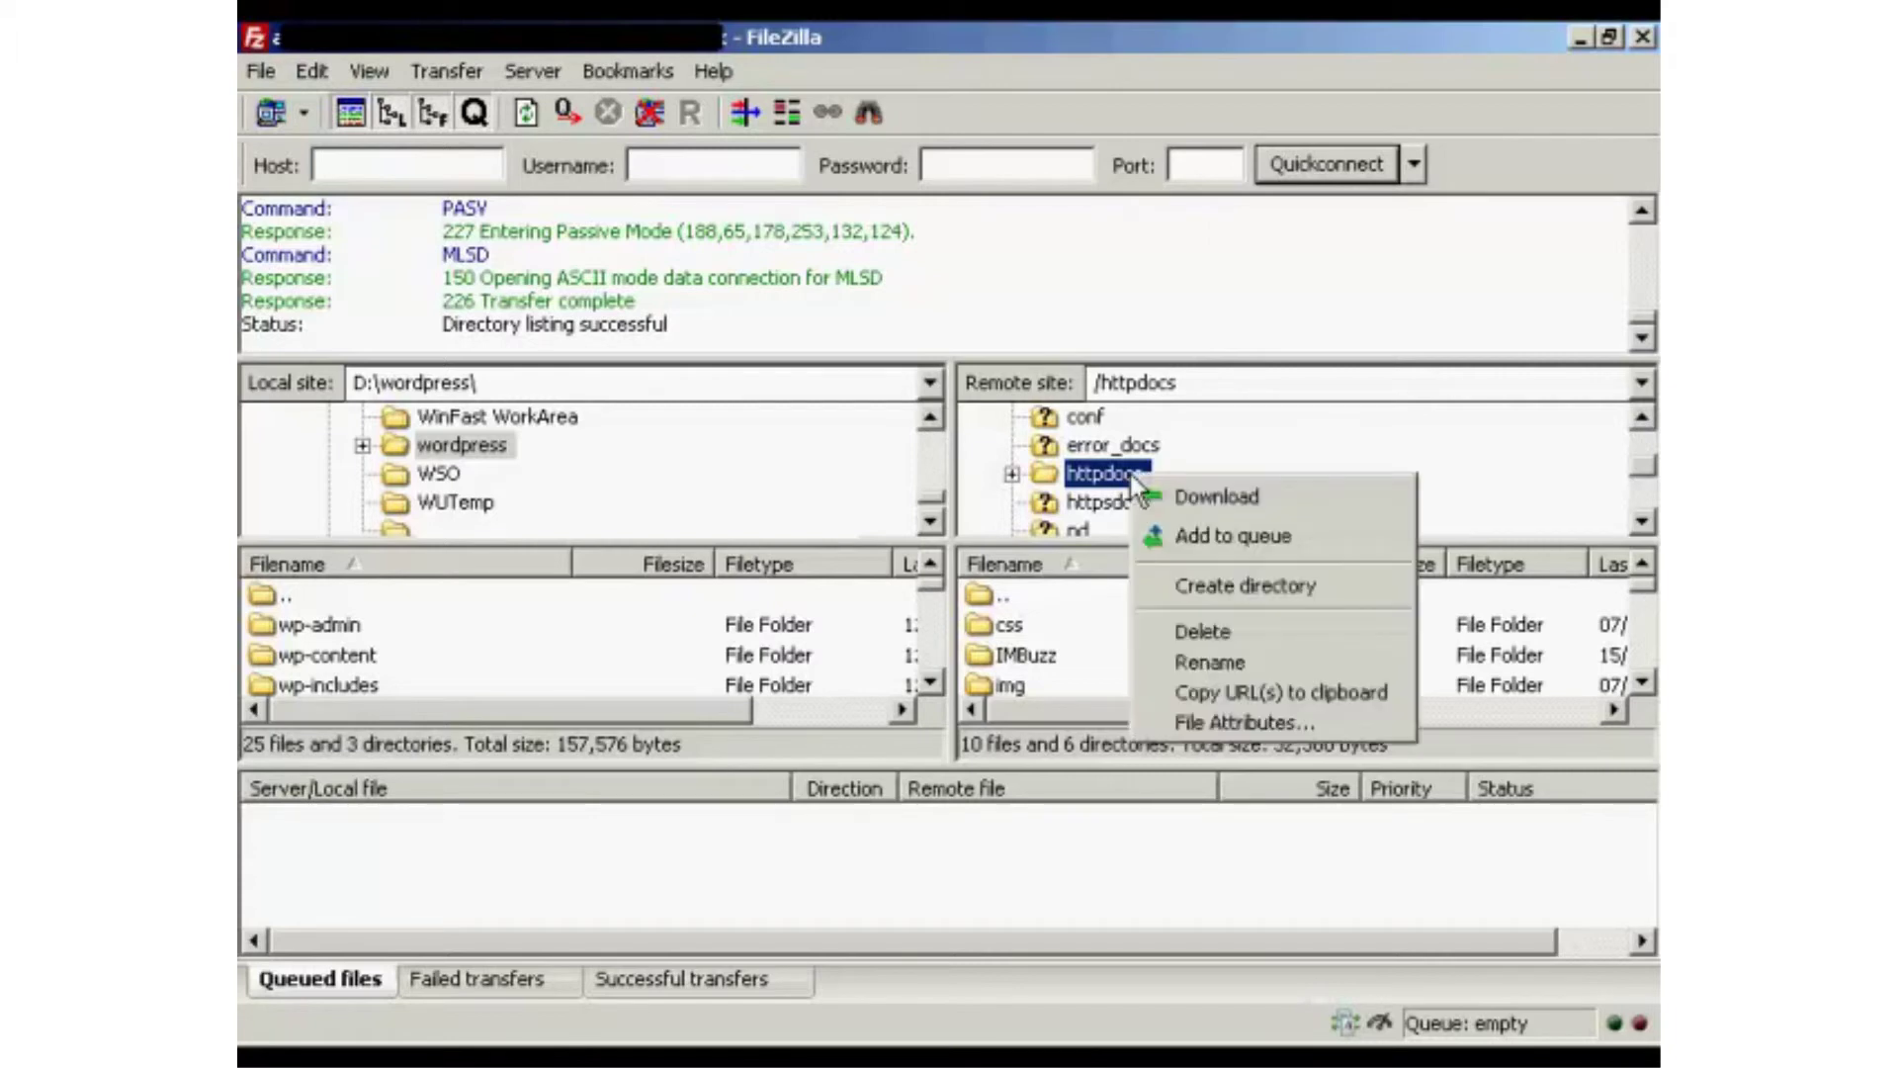
left_click(1280, 584)
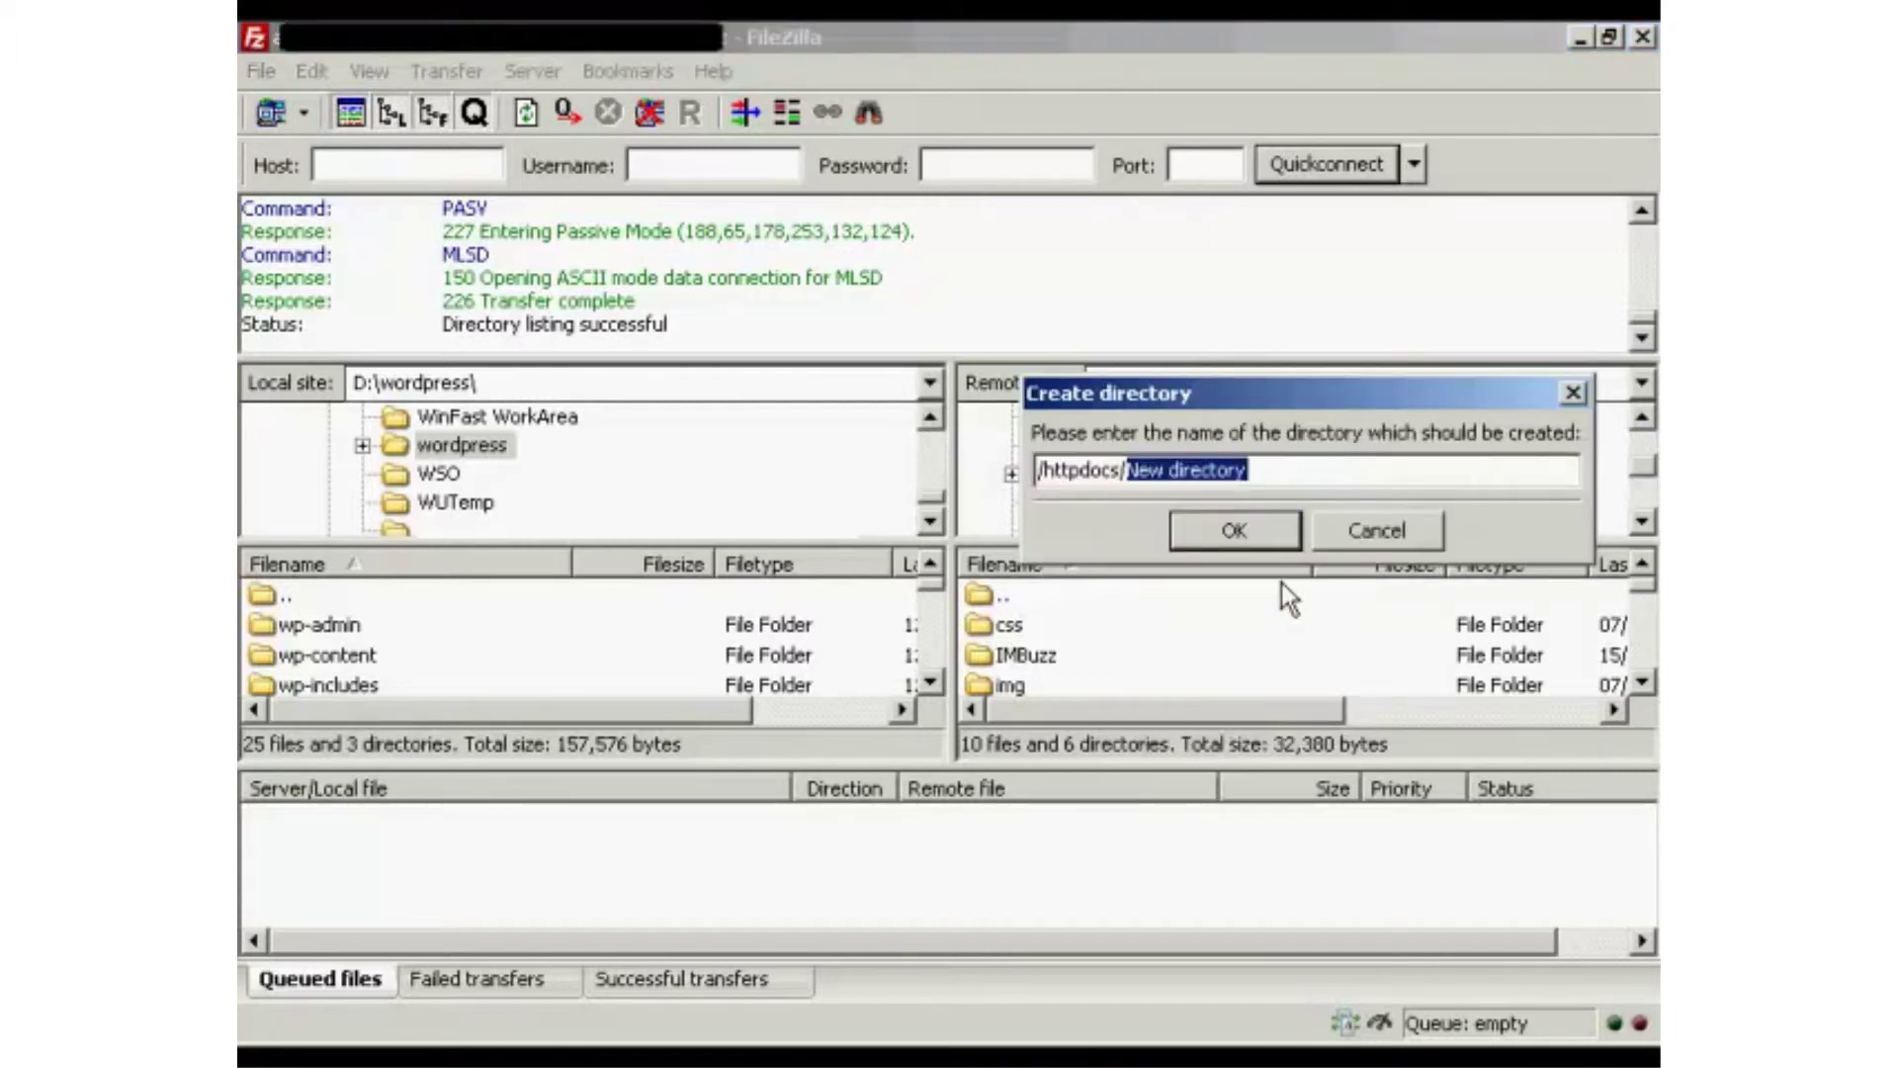
type("w")
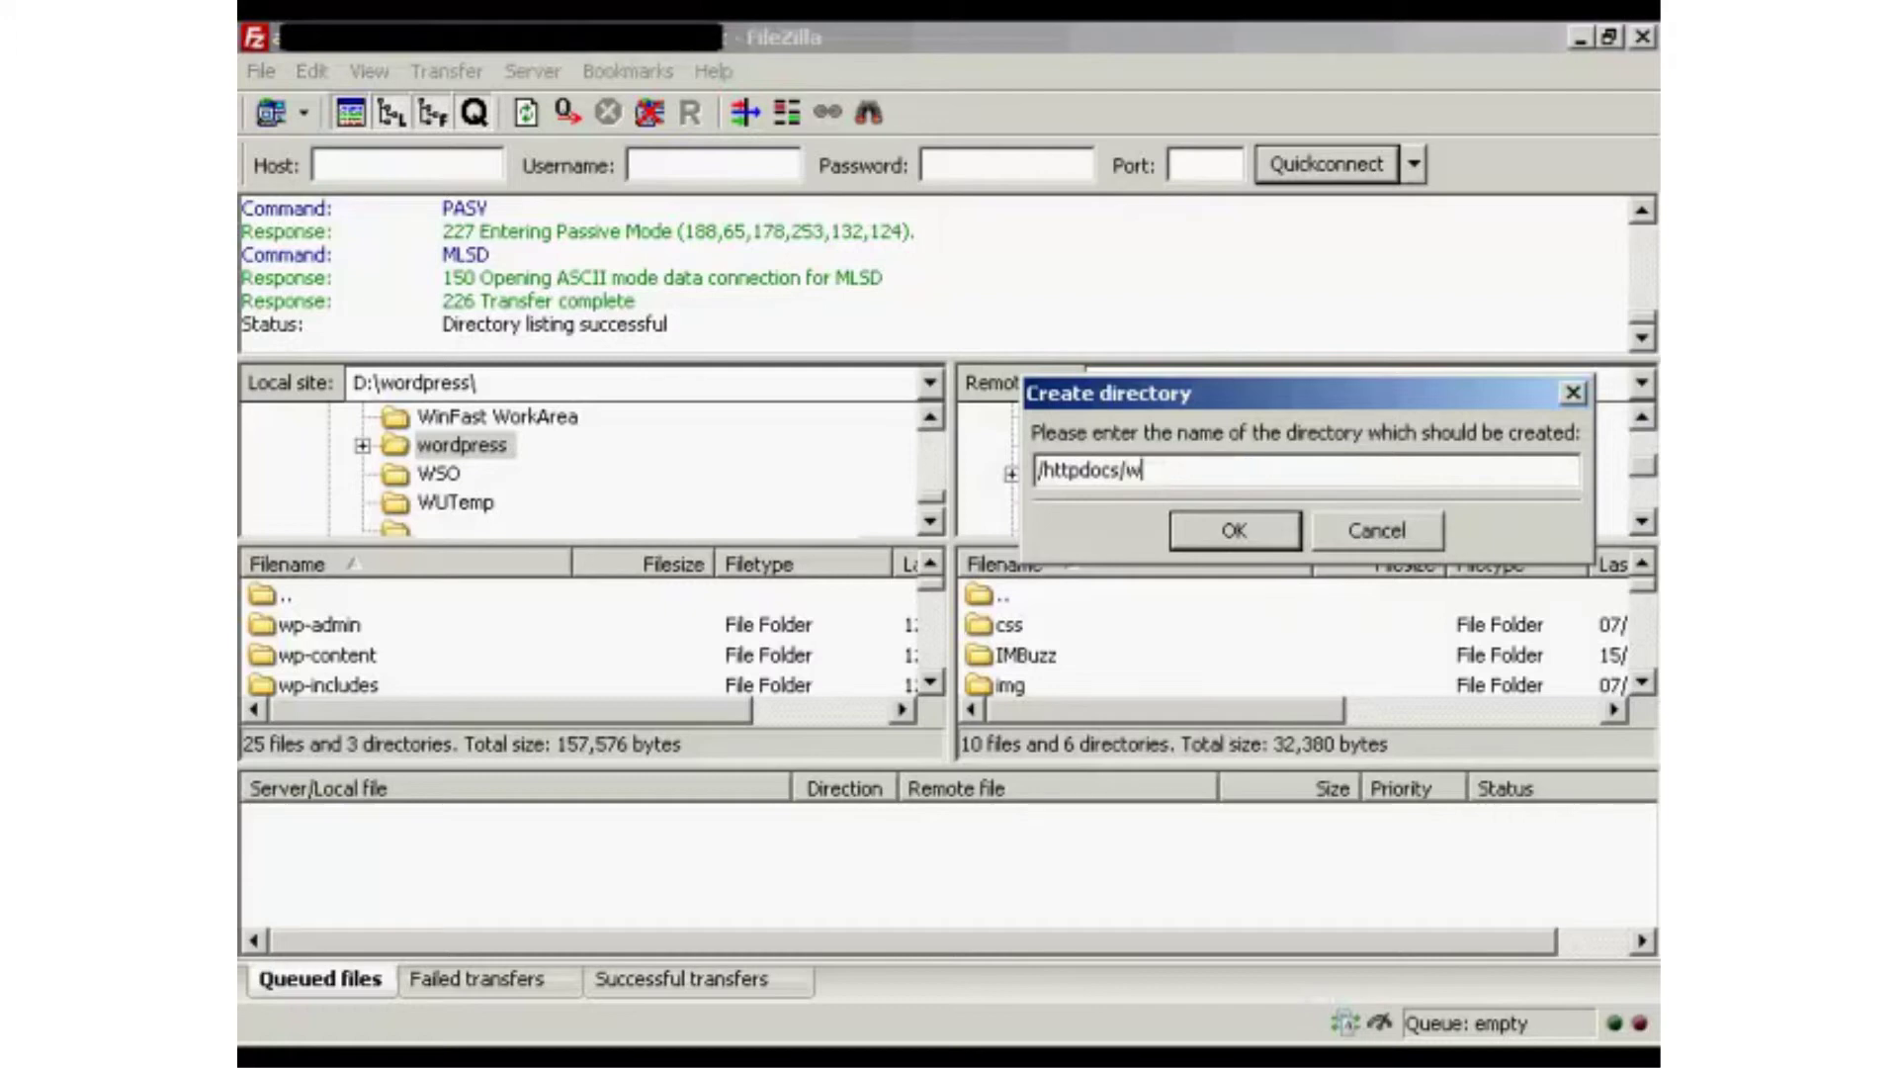
type("ordpress")
left_click(1256, 538)
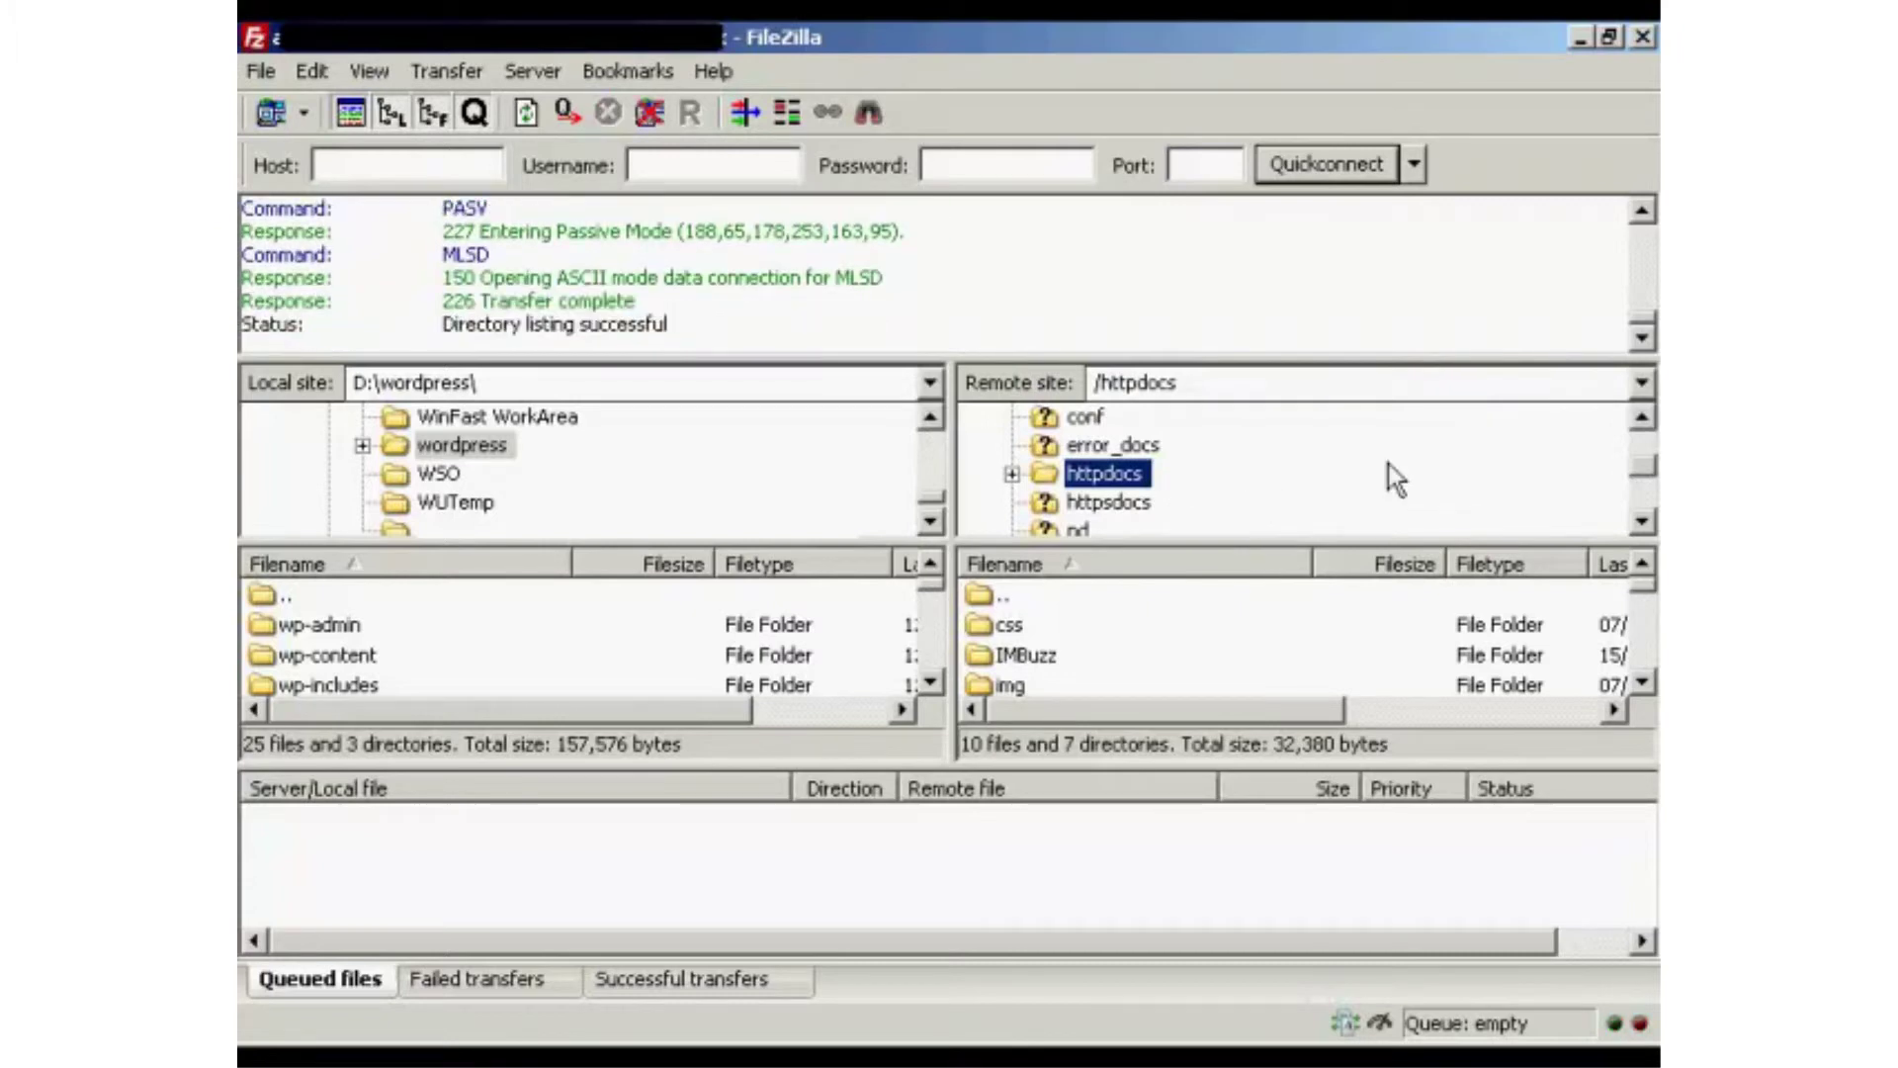
left_click(1012, 475)
left_click(1644, 523)
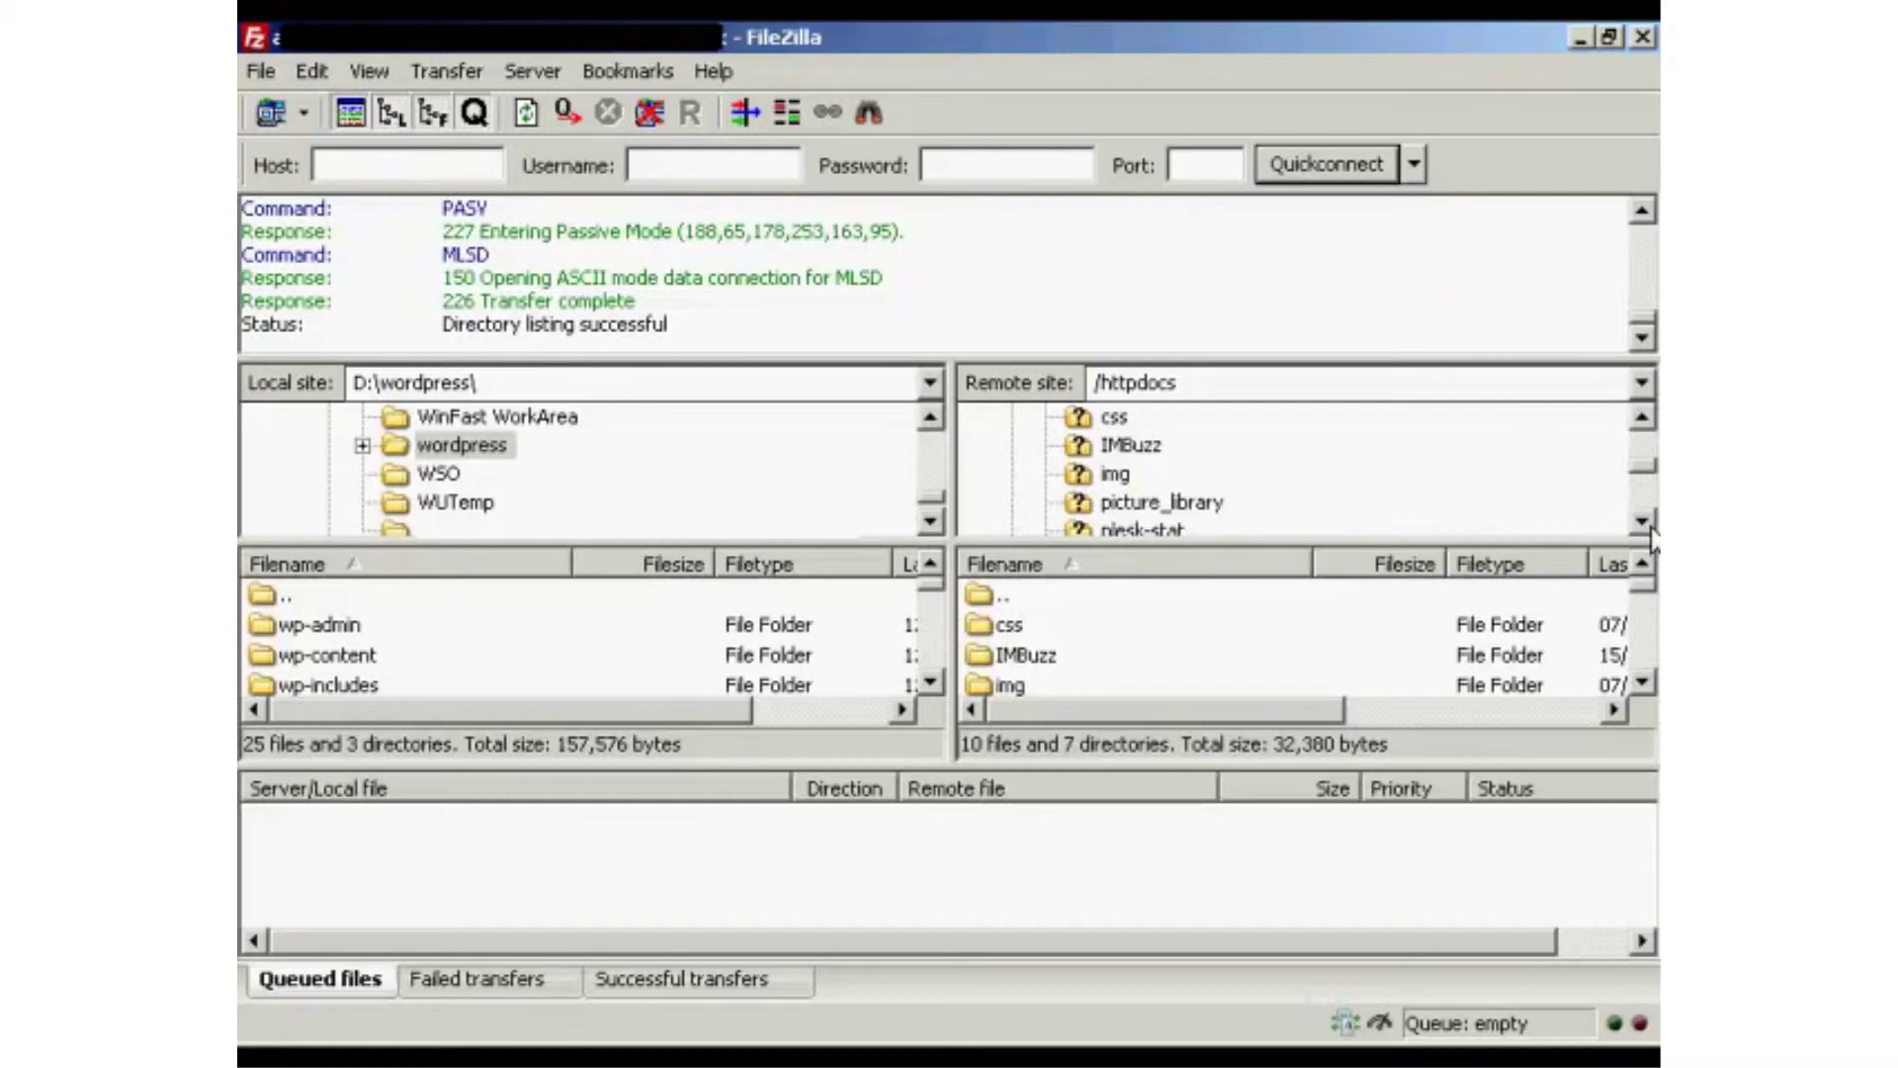
left_click(1644, 523)
left_click(1643, 523)
left_click(1643, 523)
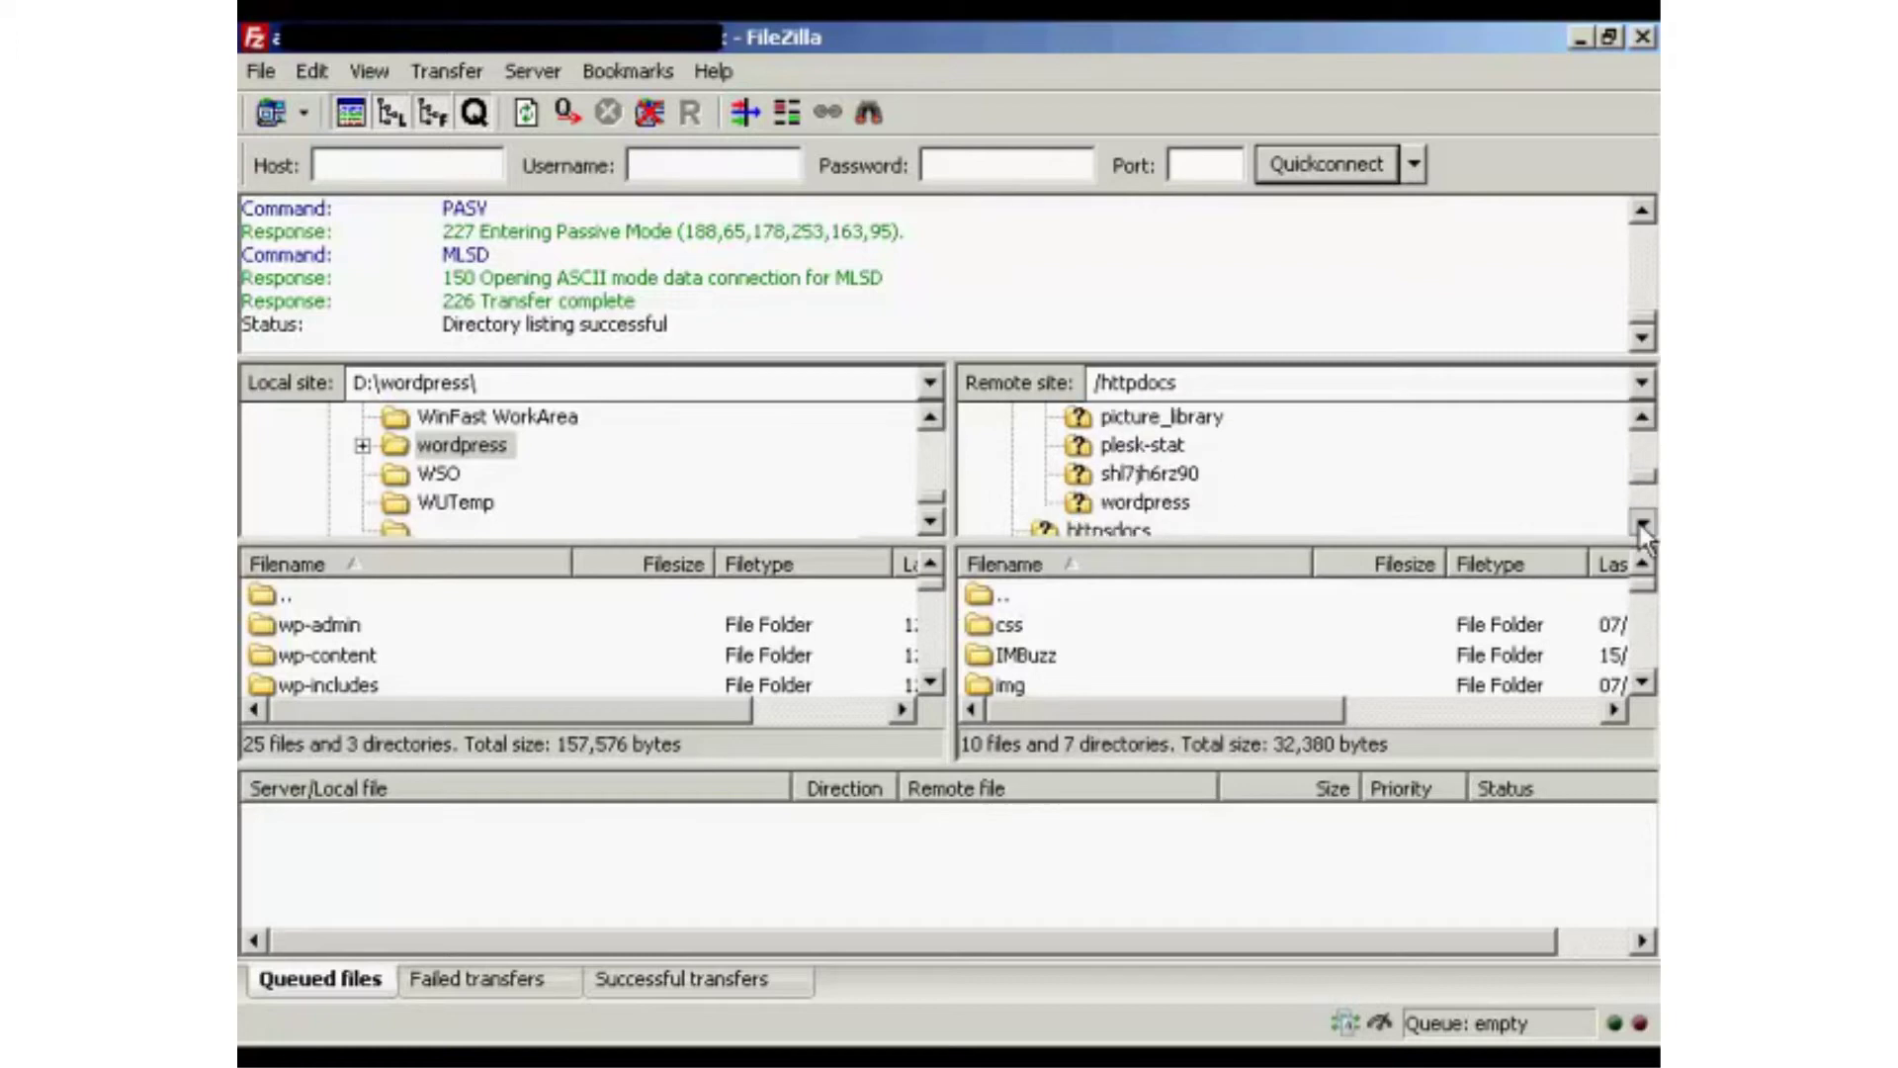
left_click(1643, 523)
left_click(1145, 474)
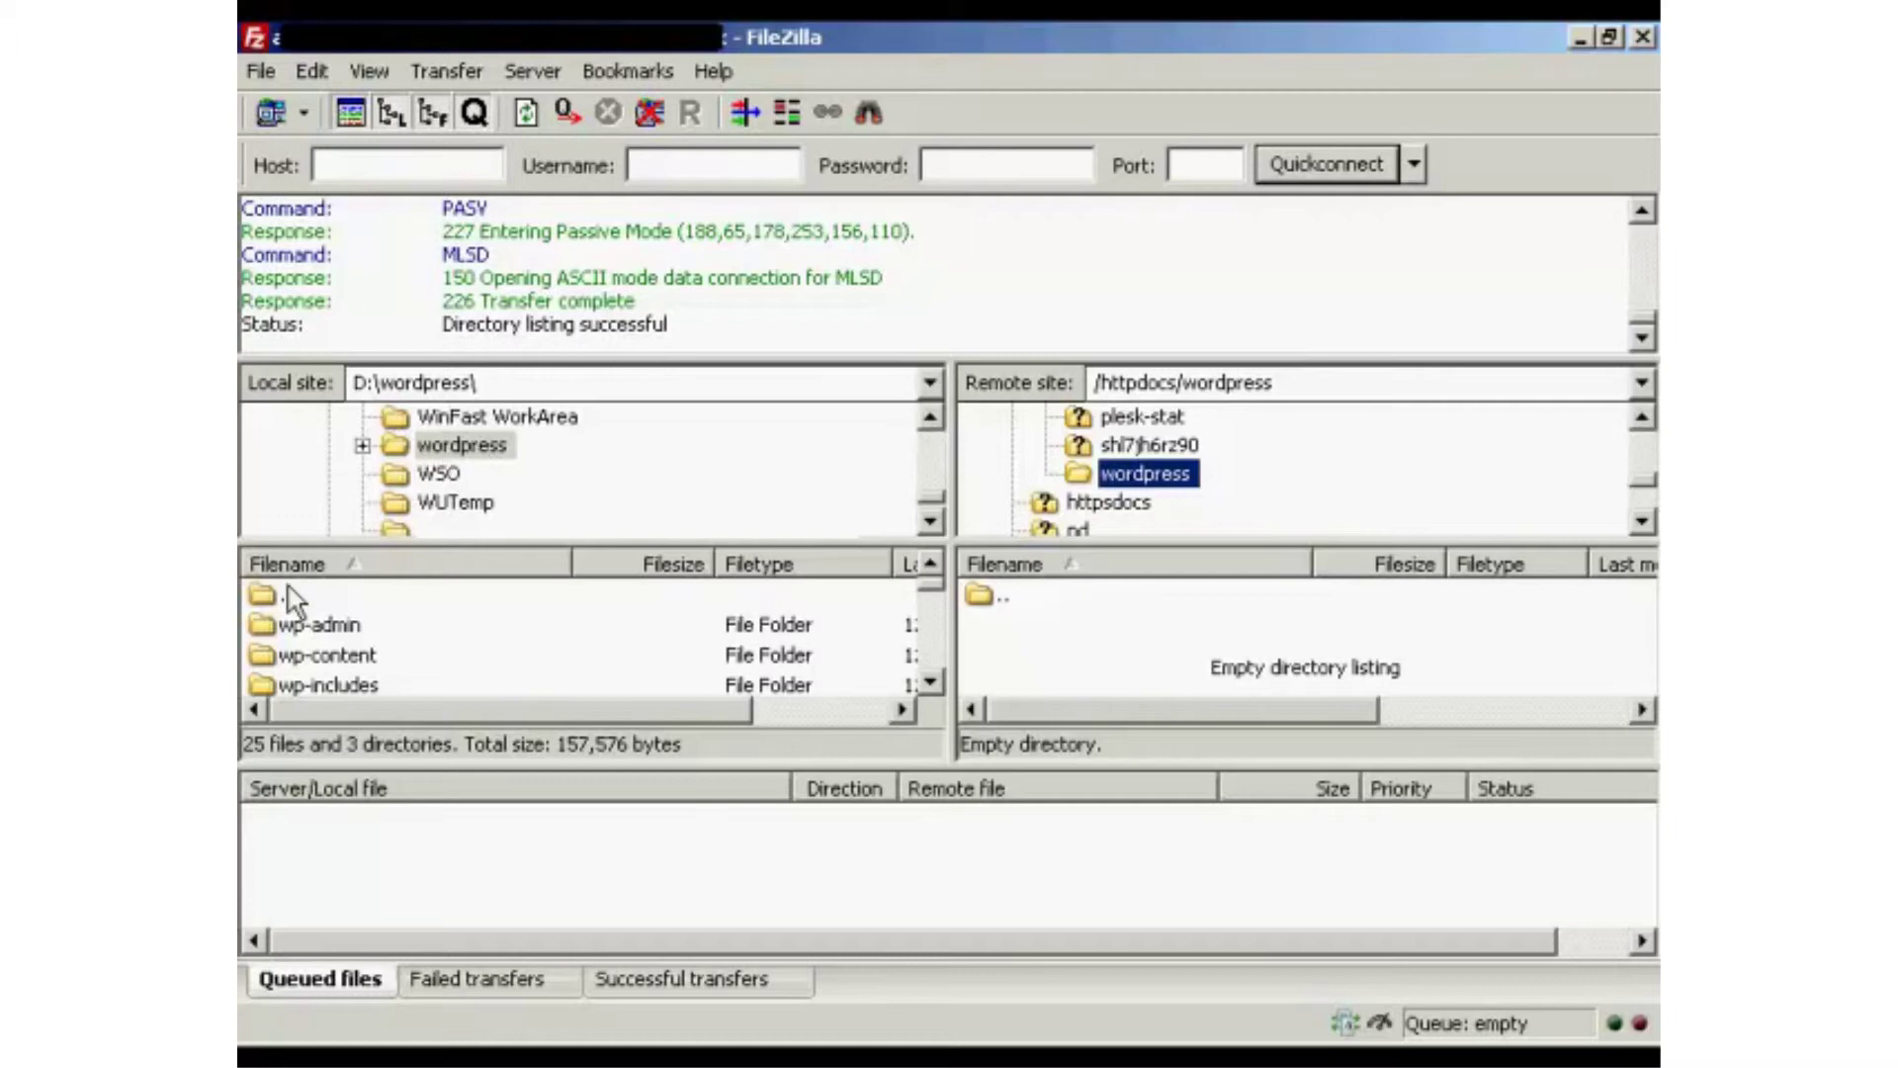
Select all 25 files and 3 folders in local D:\wordpress\ and upload them to /httpdocs/wordpress.
left_click(358, 626)
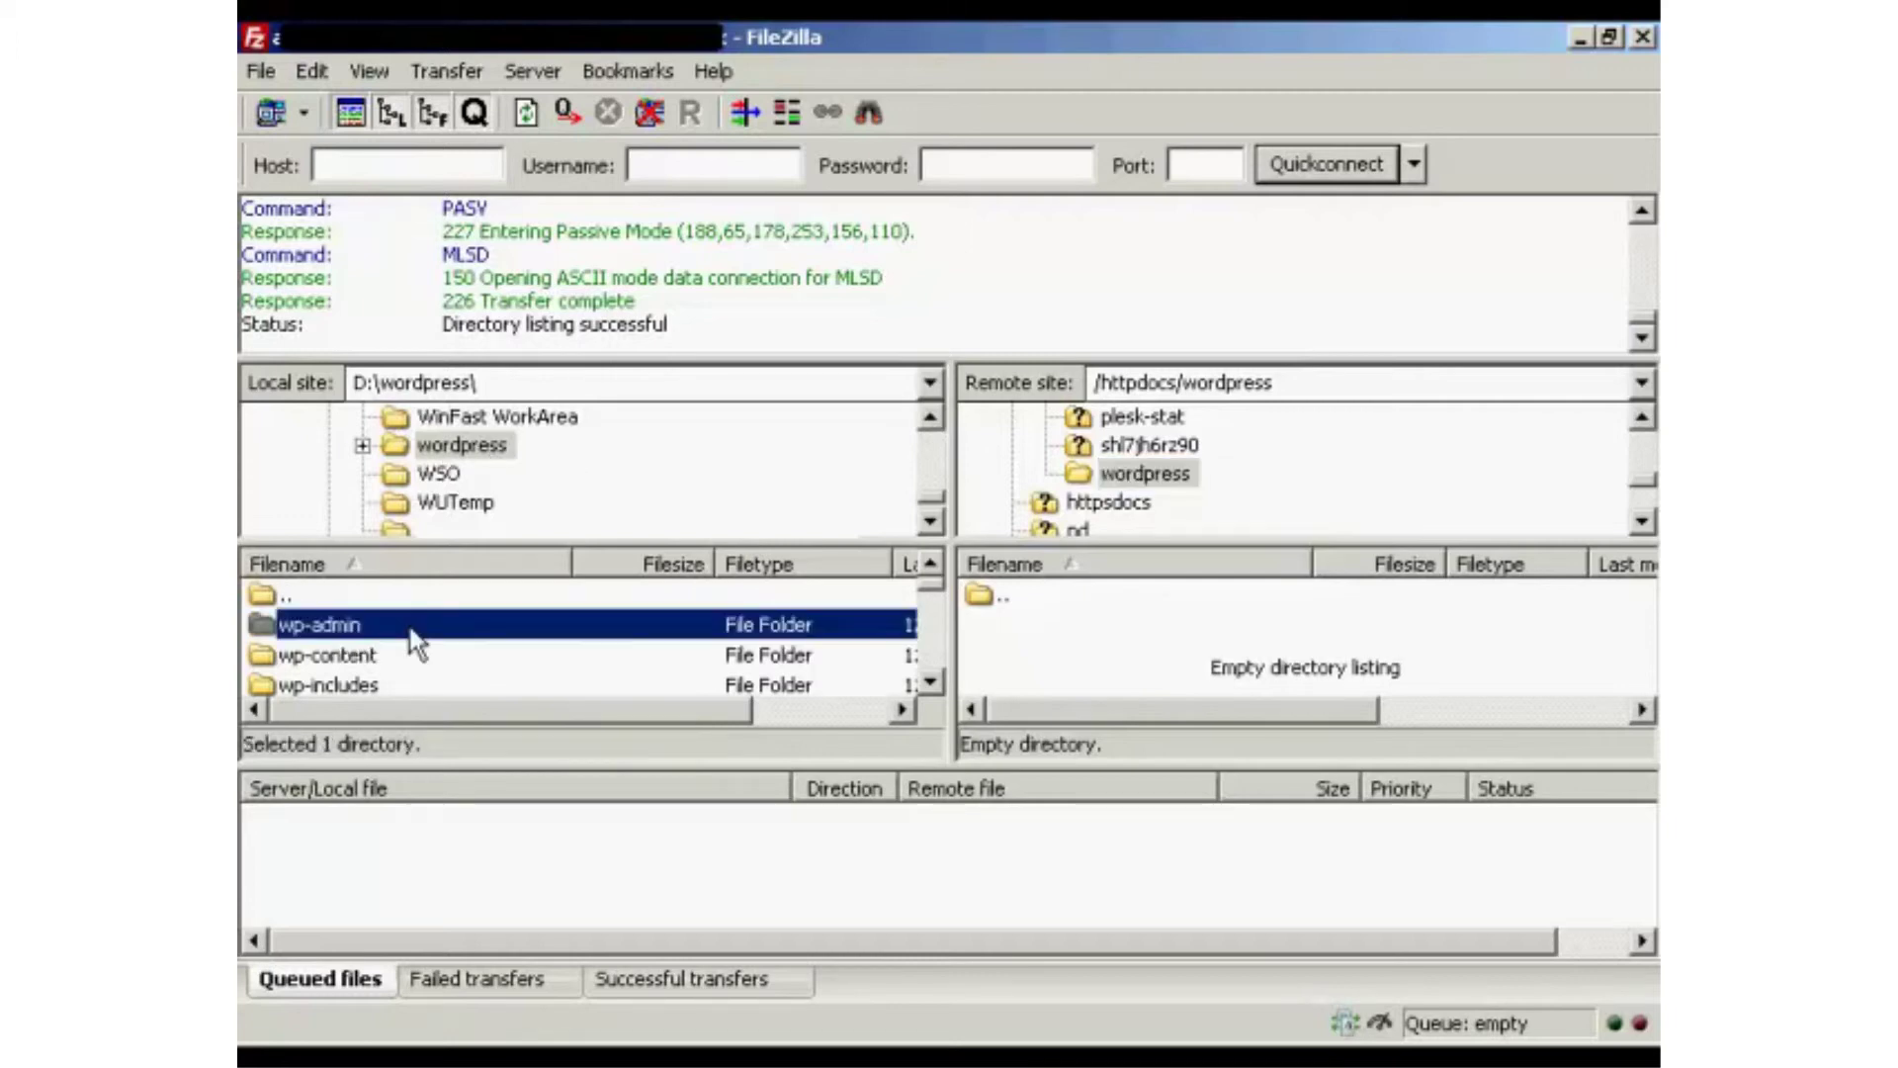
left_click(930, 682)
left_click(930, 687)
left_click(930, 687)
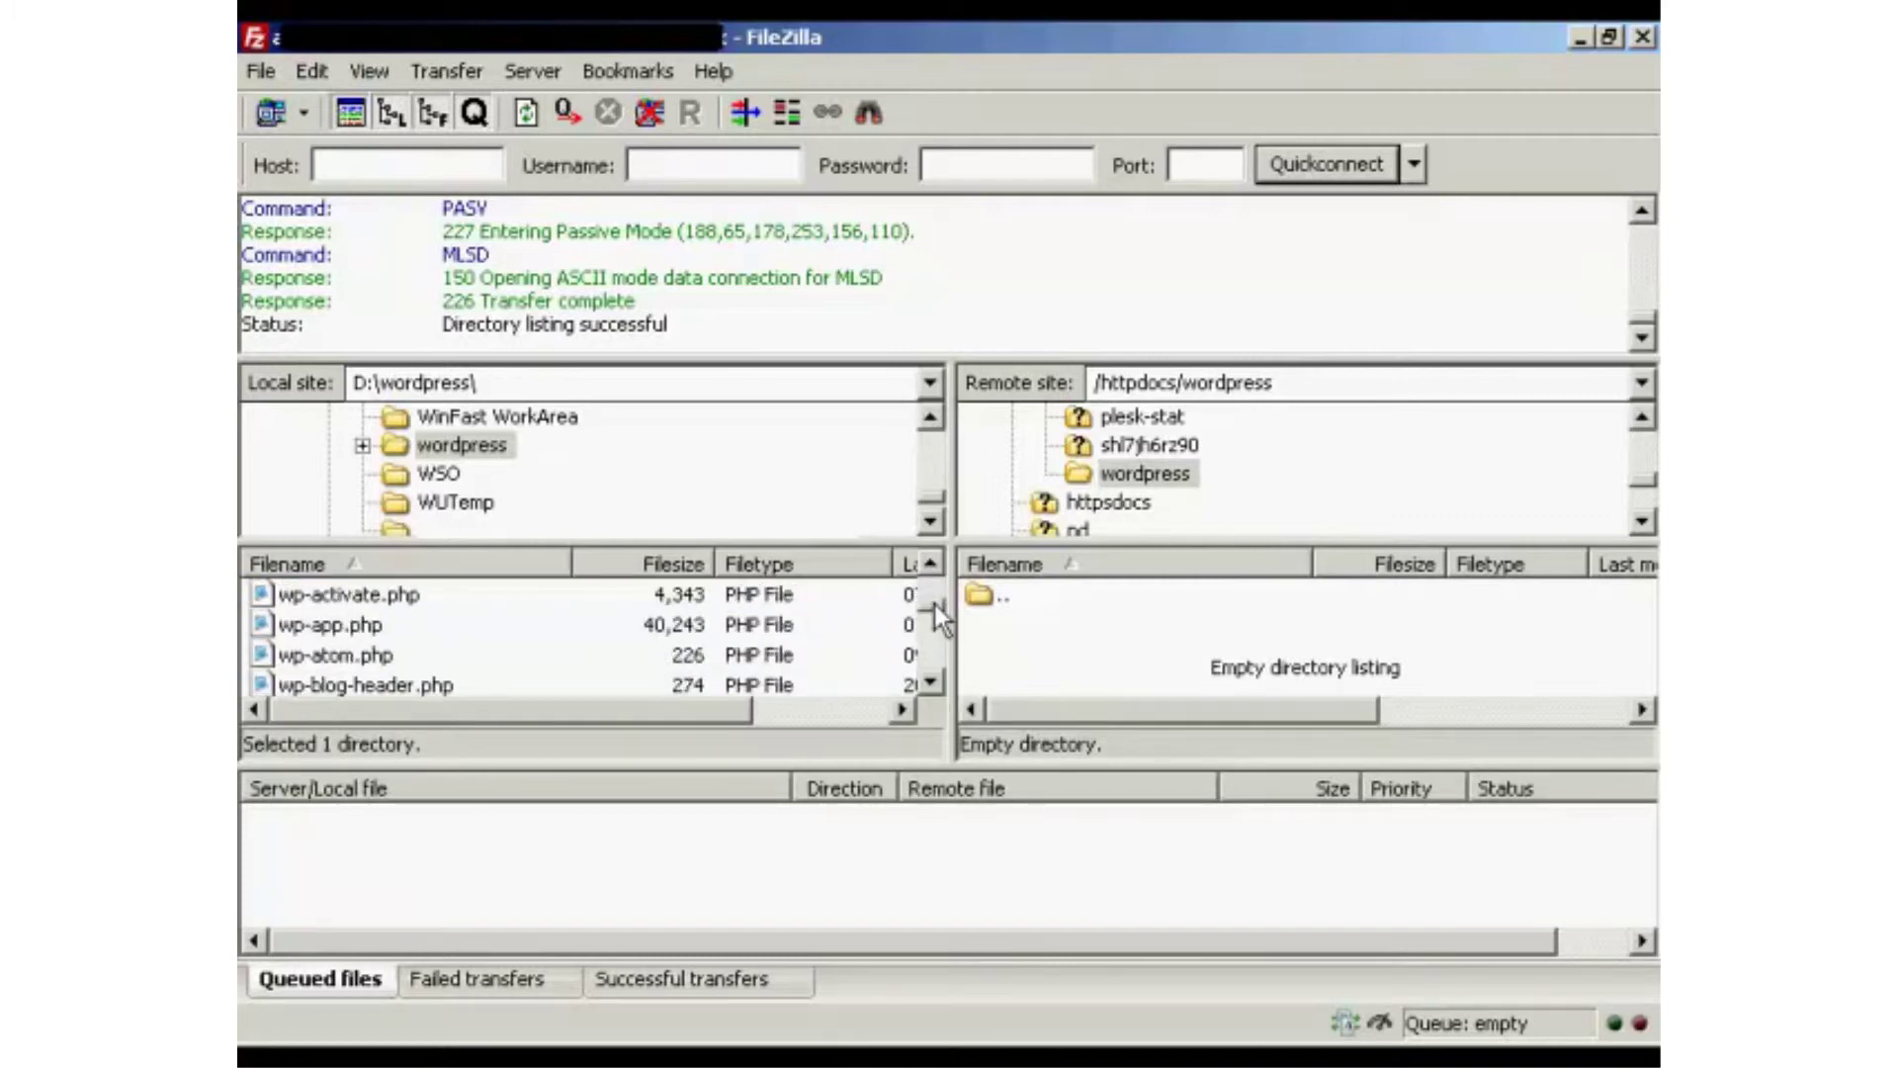
left_click_drag(935, 609, 934, 680)
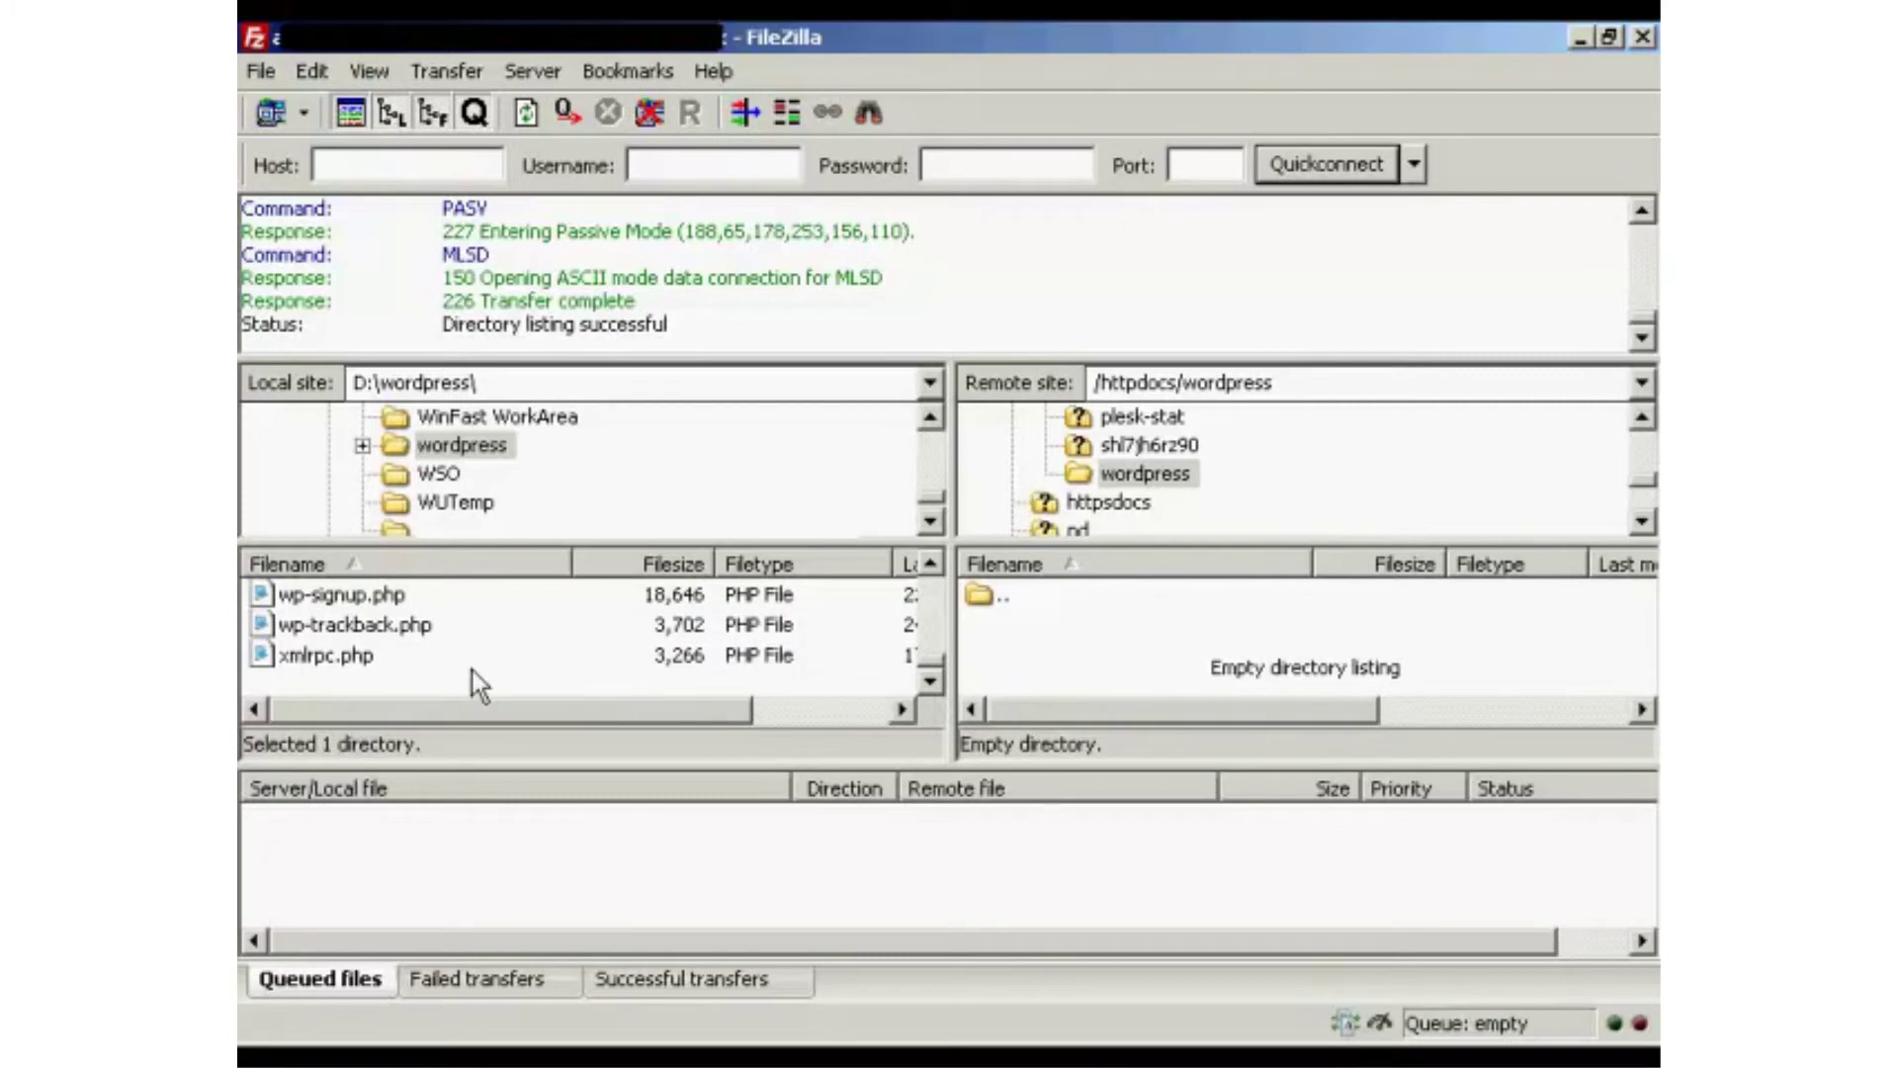
key("ctrl+a")
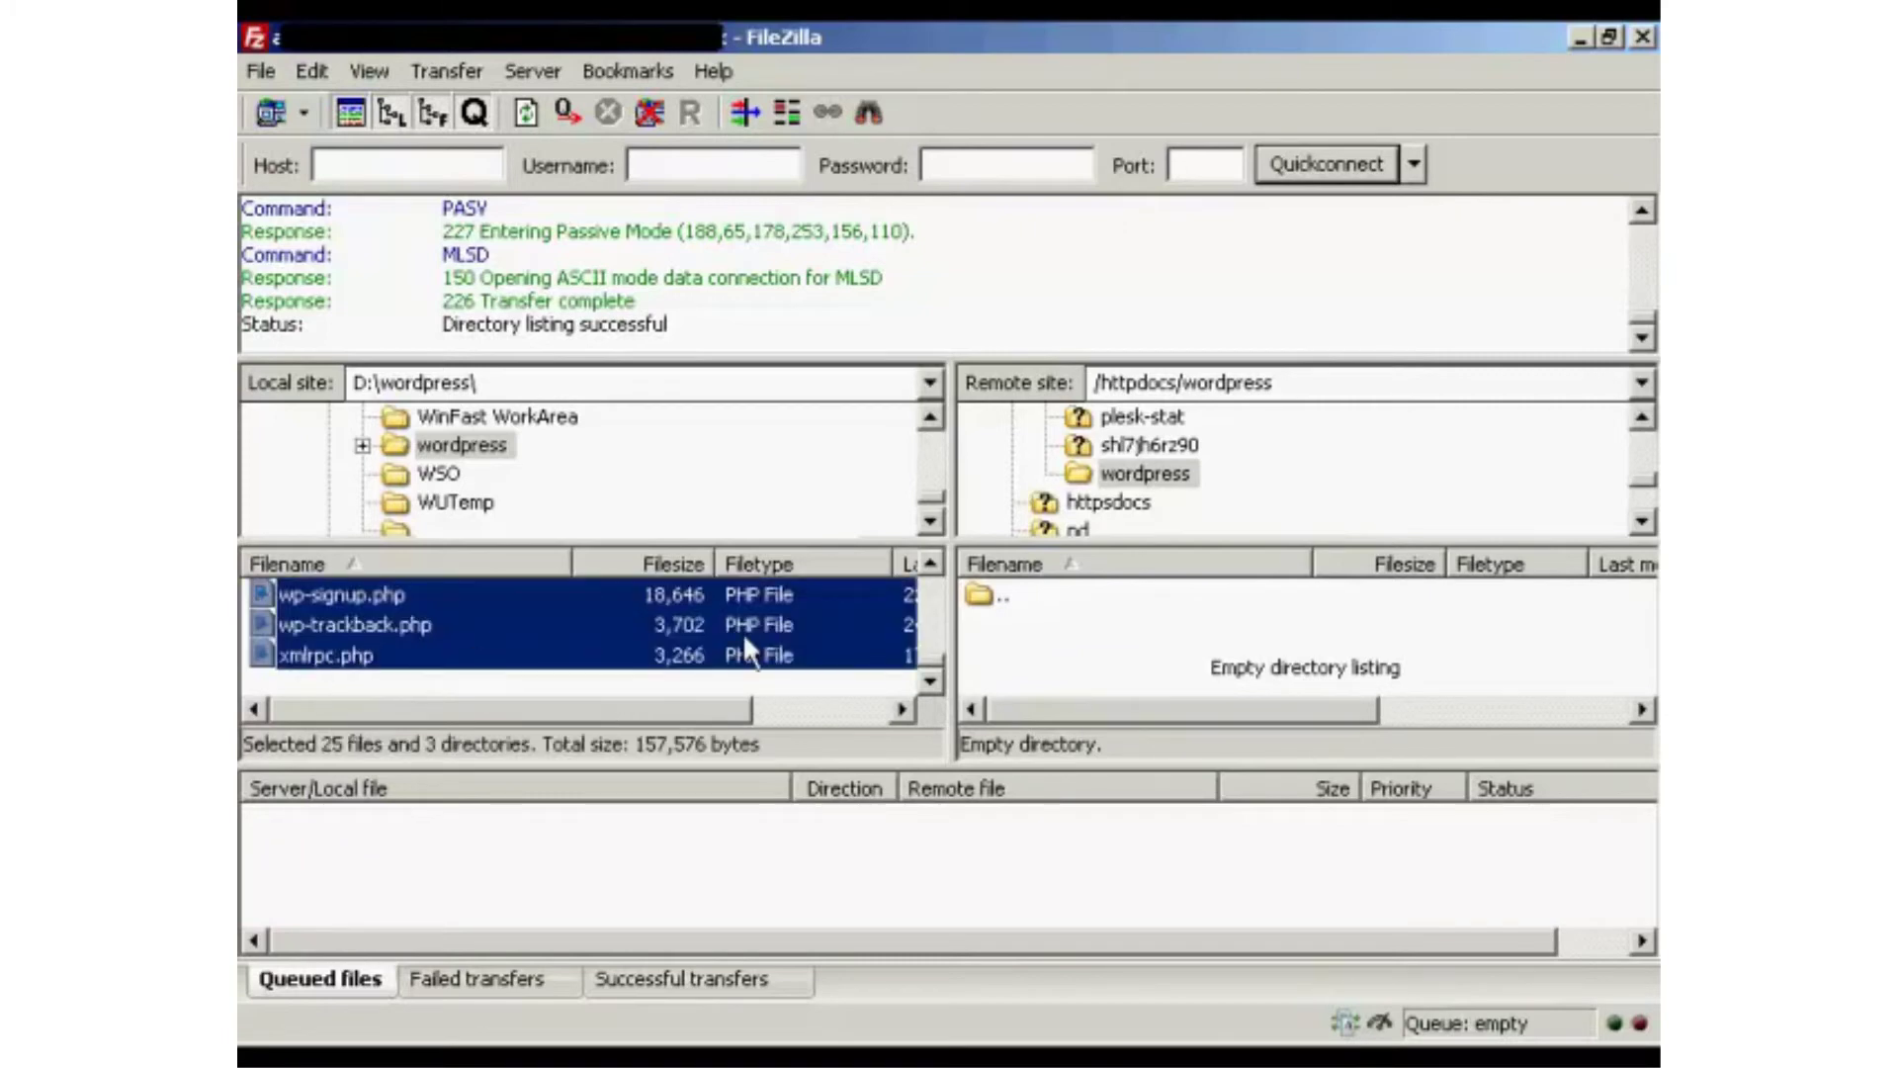
right_click(825, 616)
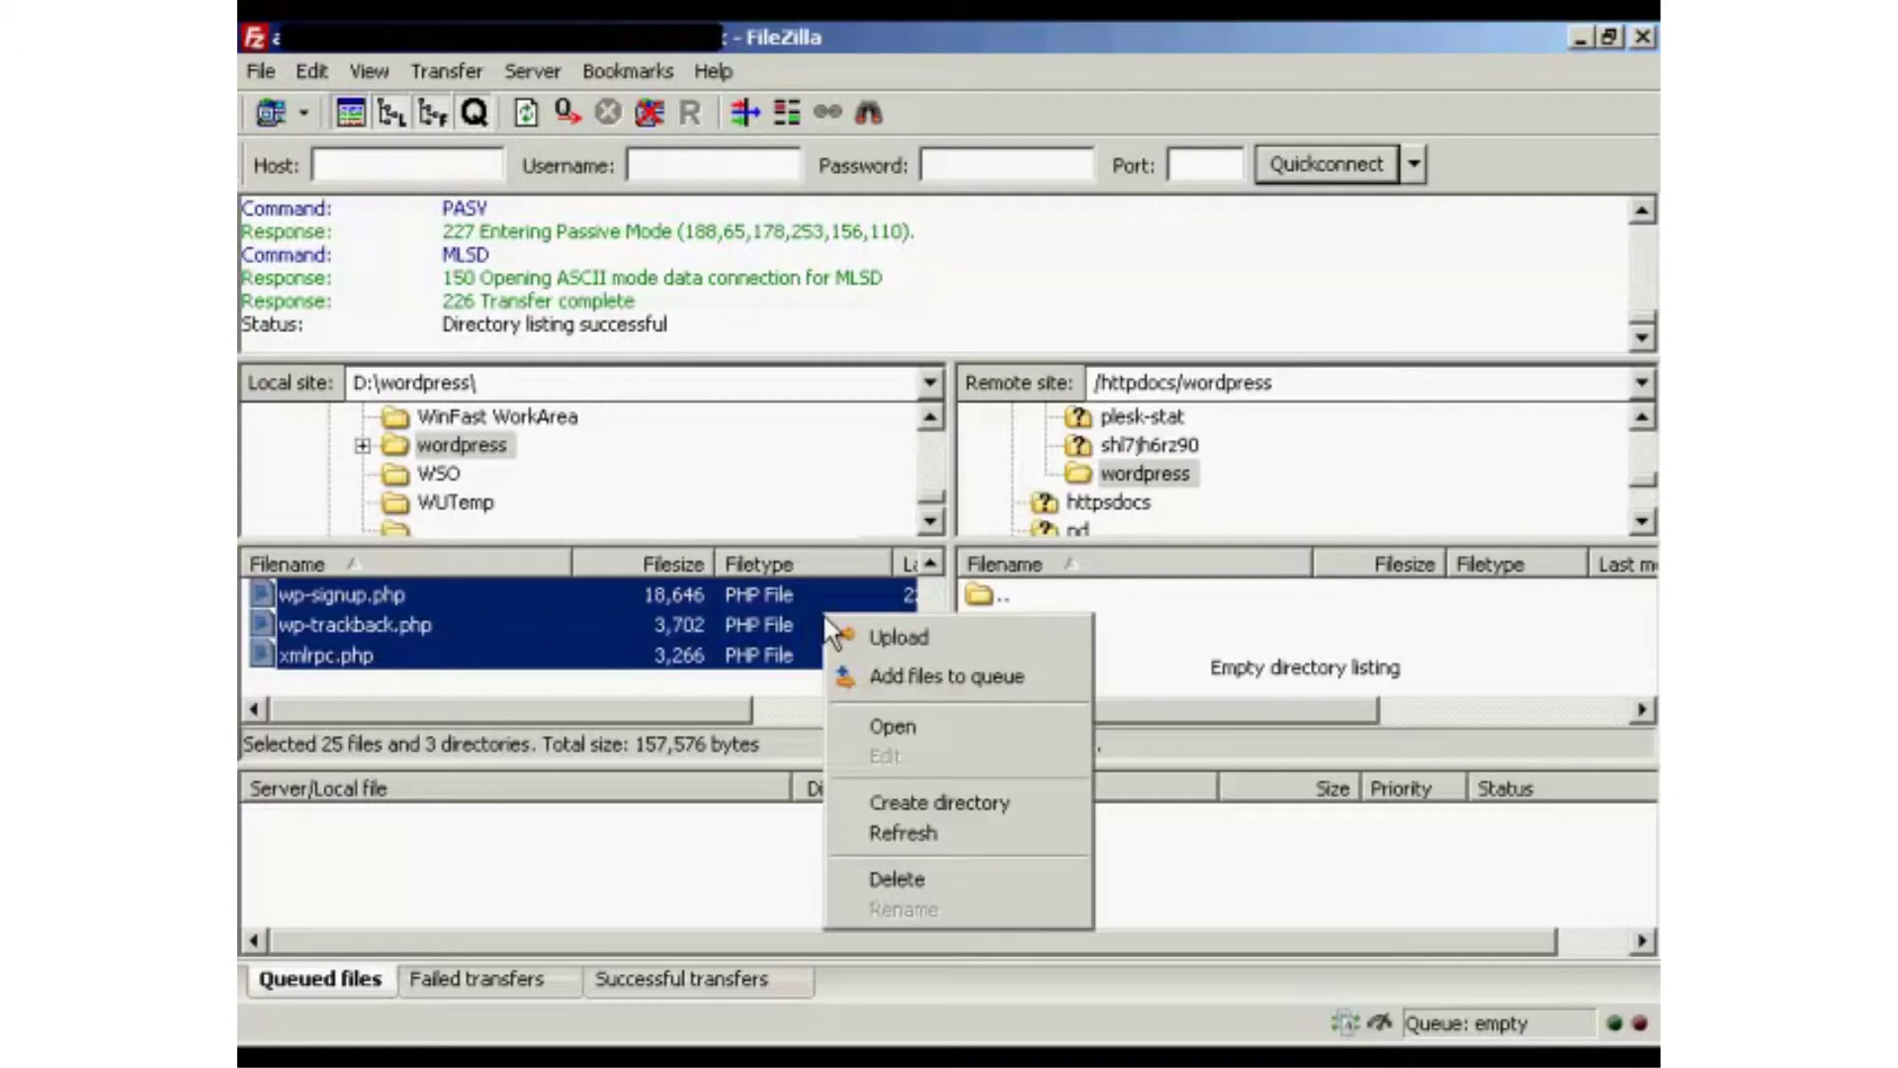
left_click(906, 638)
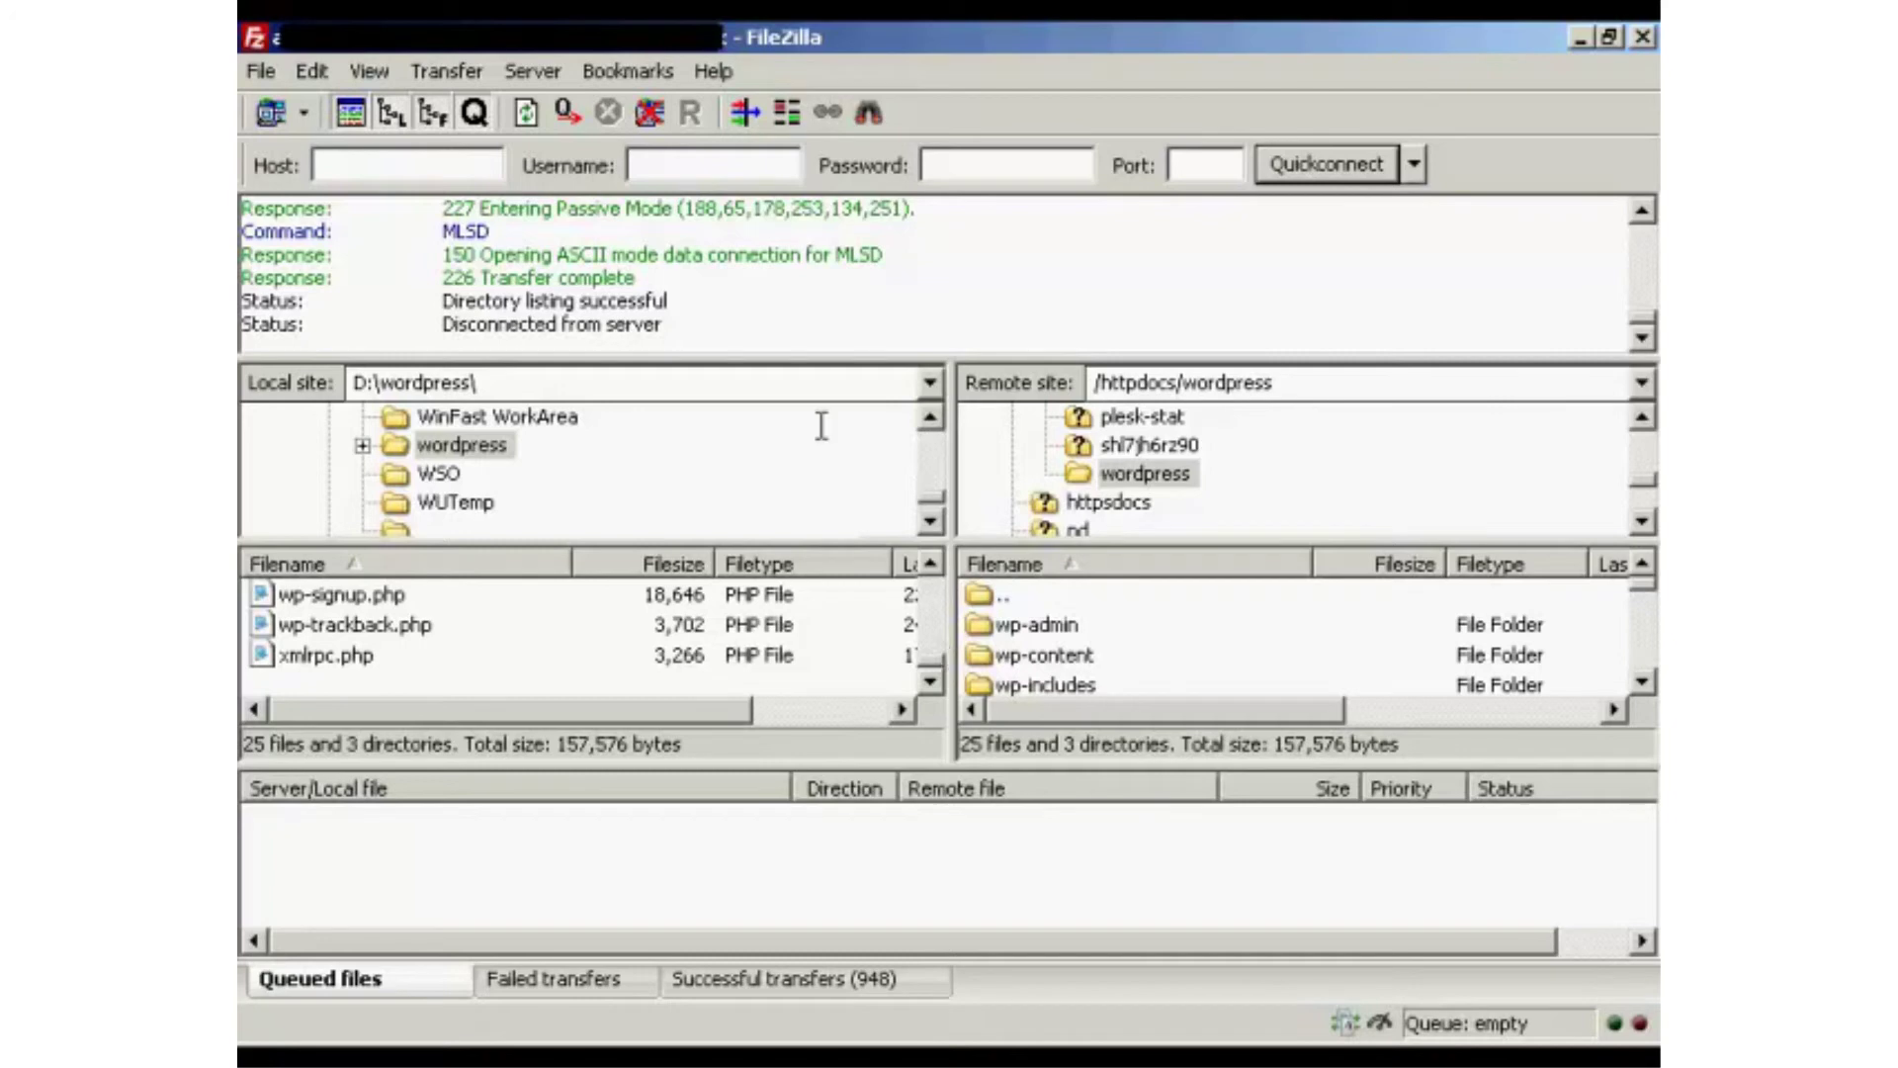
Disconnect FileZilla from the FTP server.
left_click(652, 111)
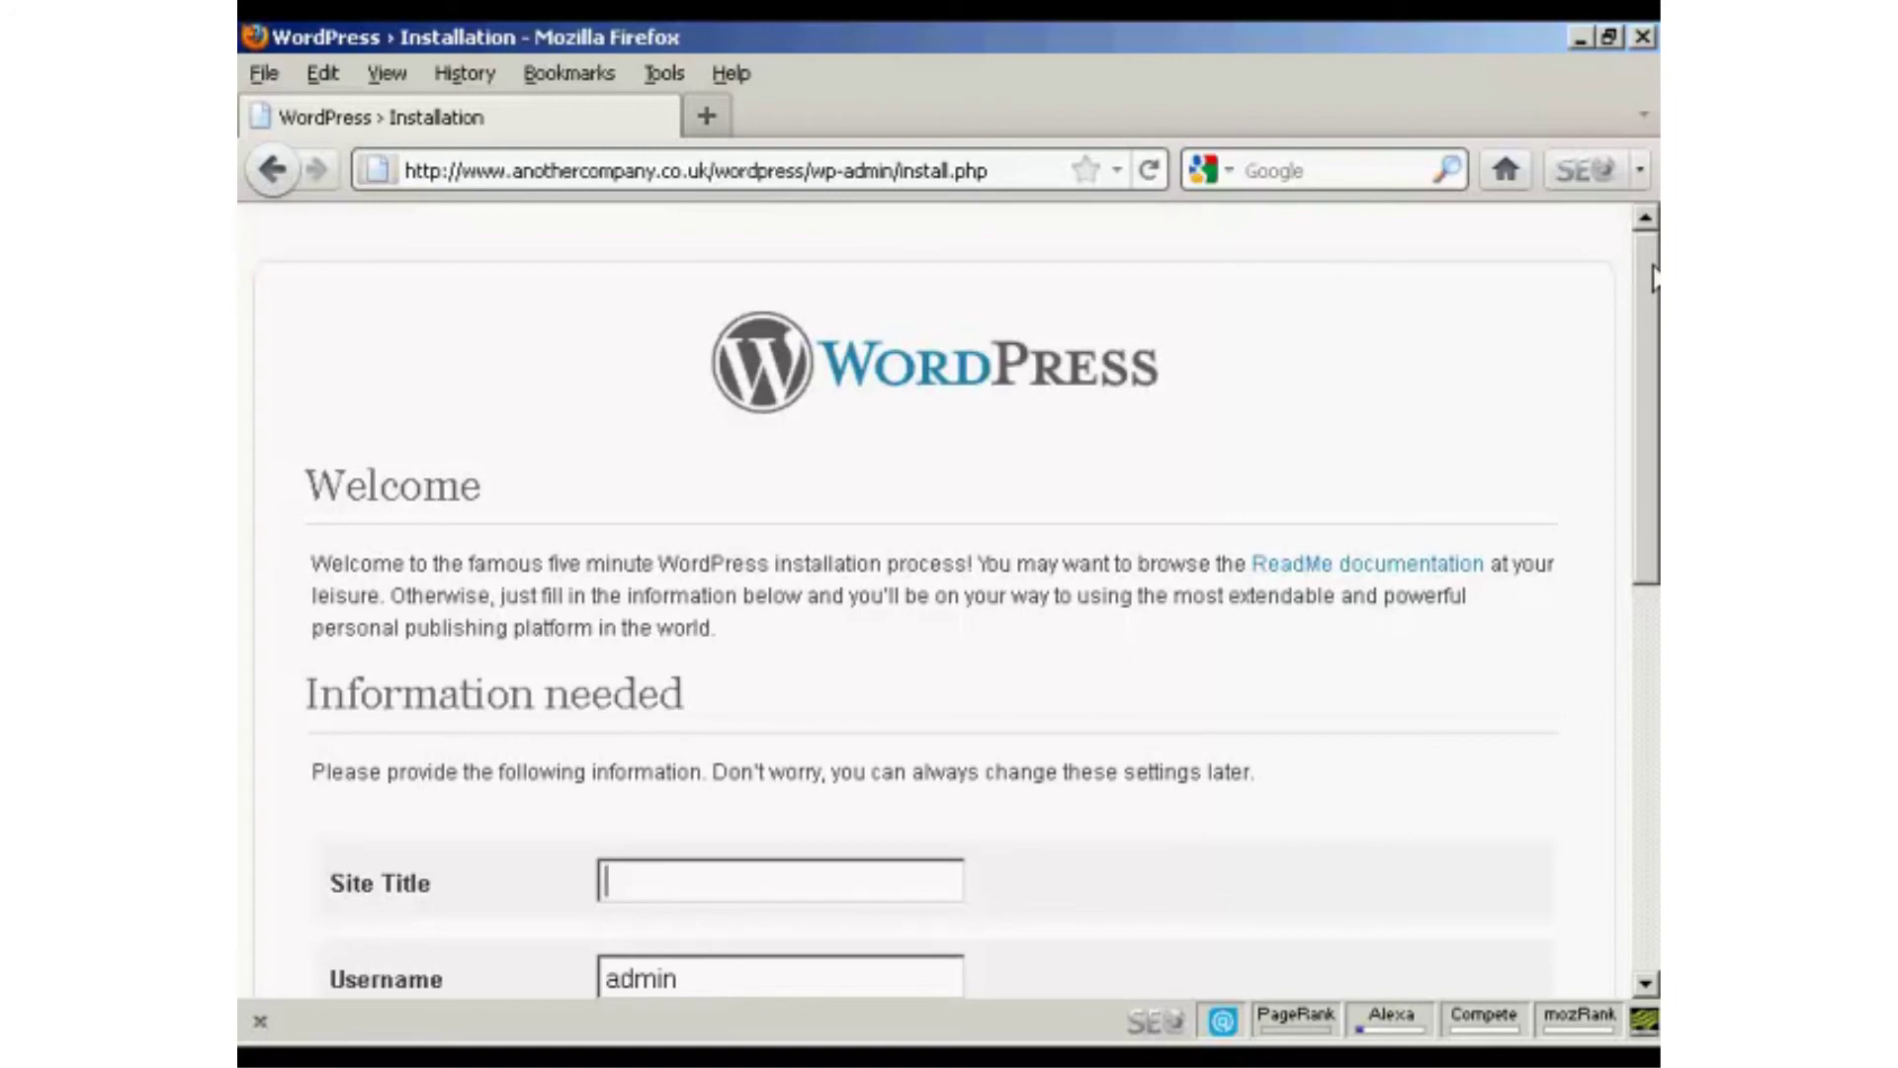
Enter Sam's Blog as the site title and the chosen admin password in both password fields.
left_click_drag(1651, 277, 1653, 579)
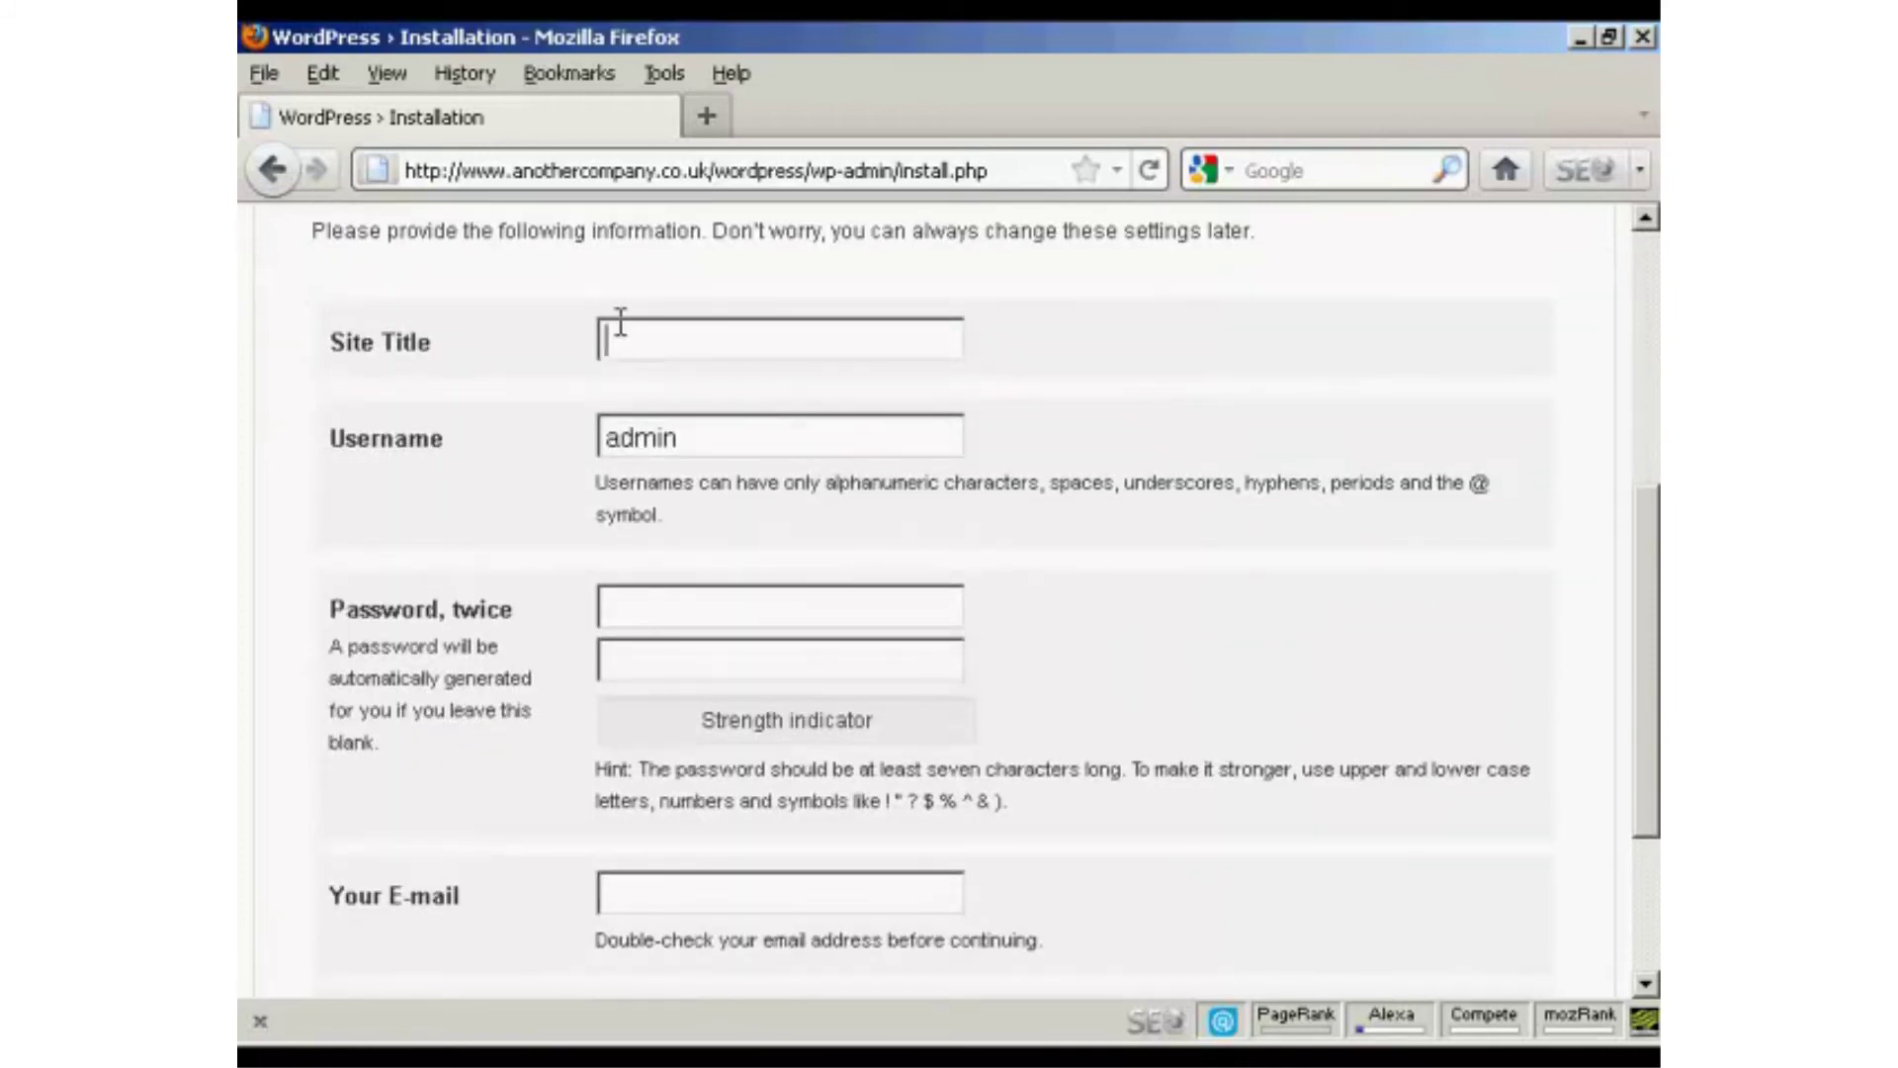
type("Sam's Blog")
left_click(646, 604)
type("password")
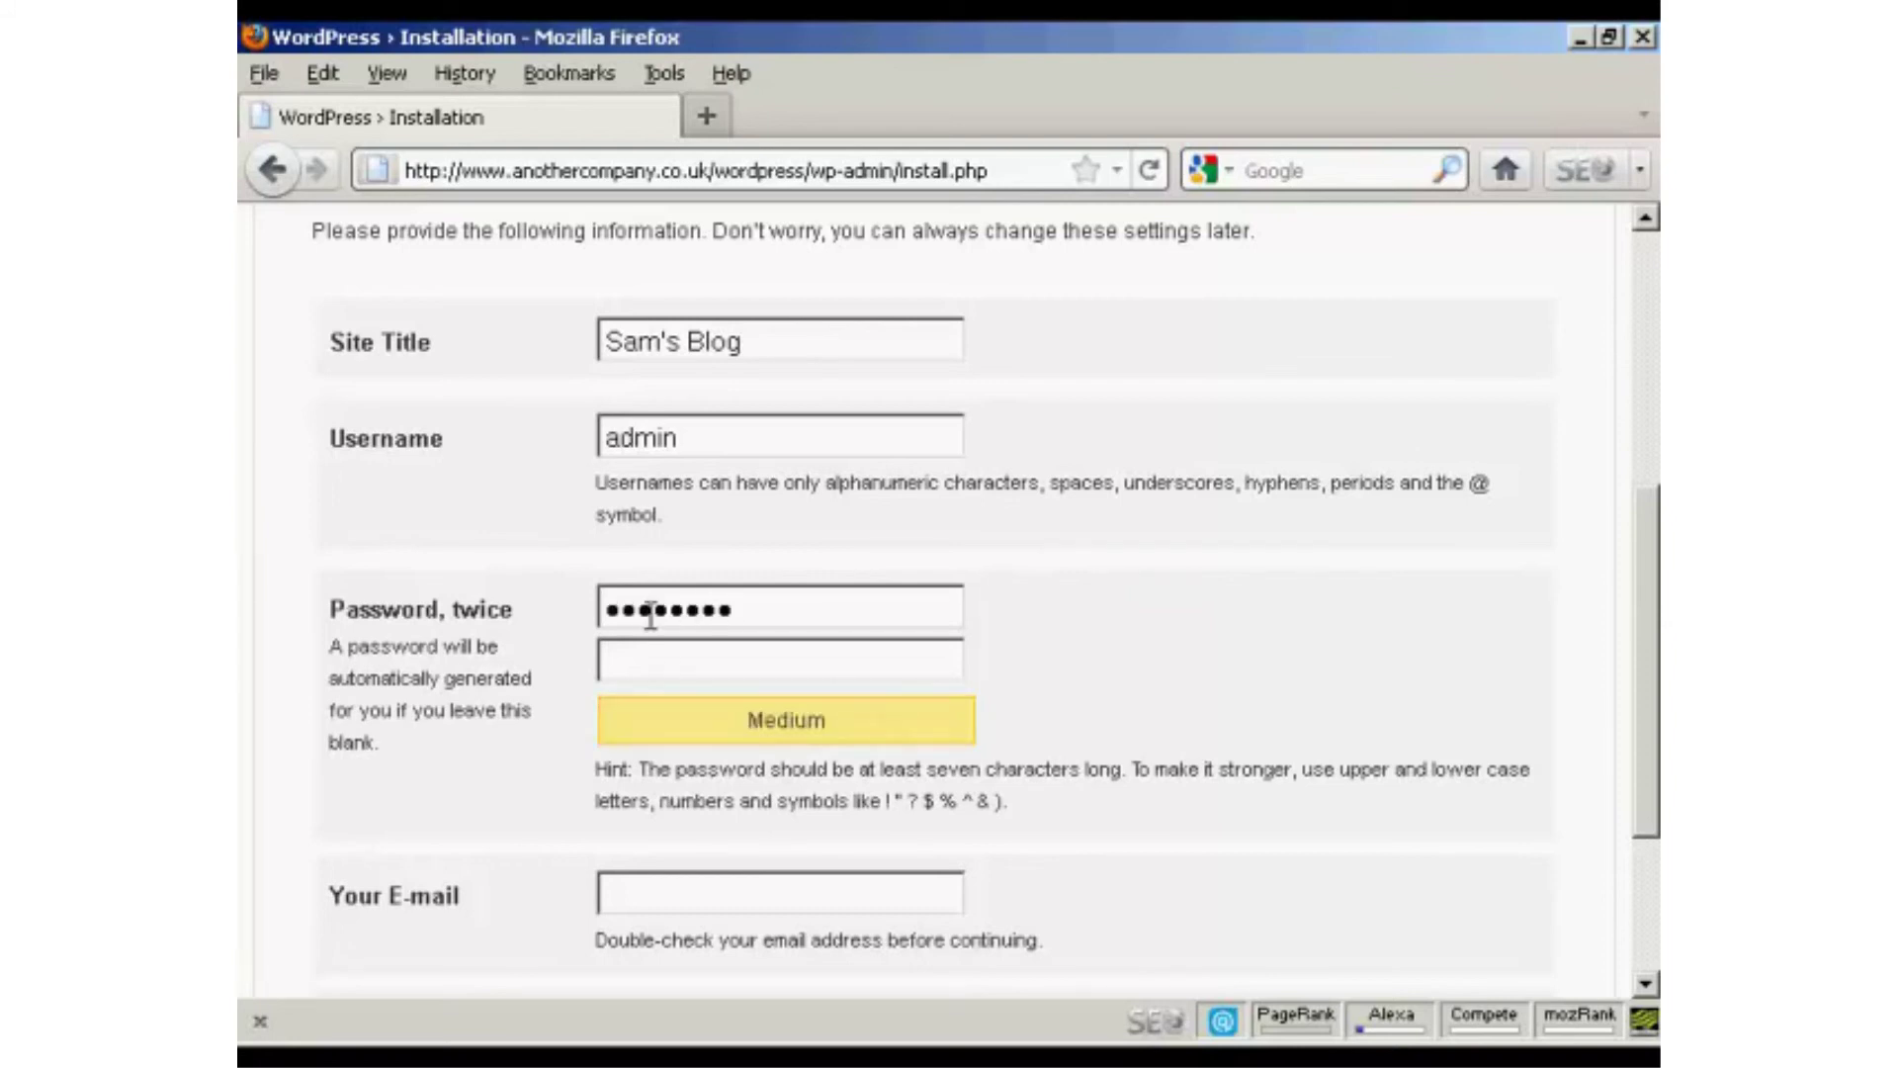
left_click(636, 662)
type("passwo")
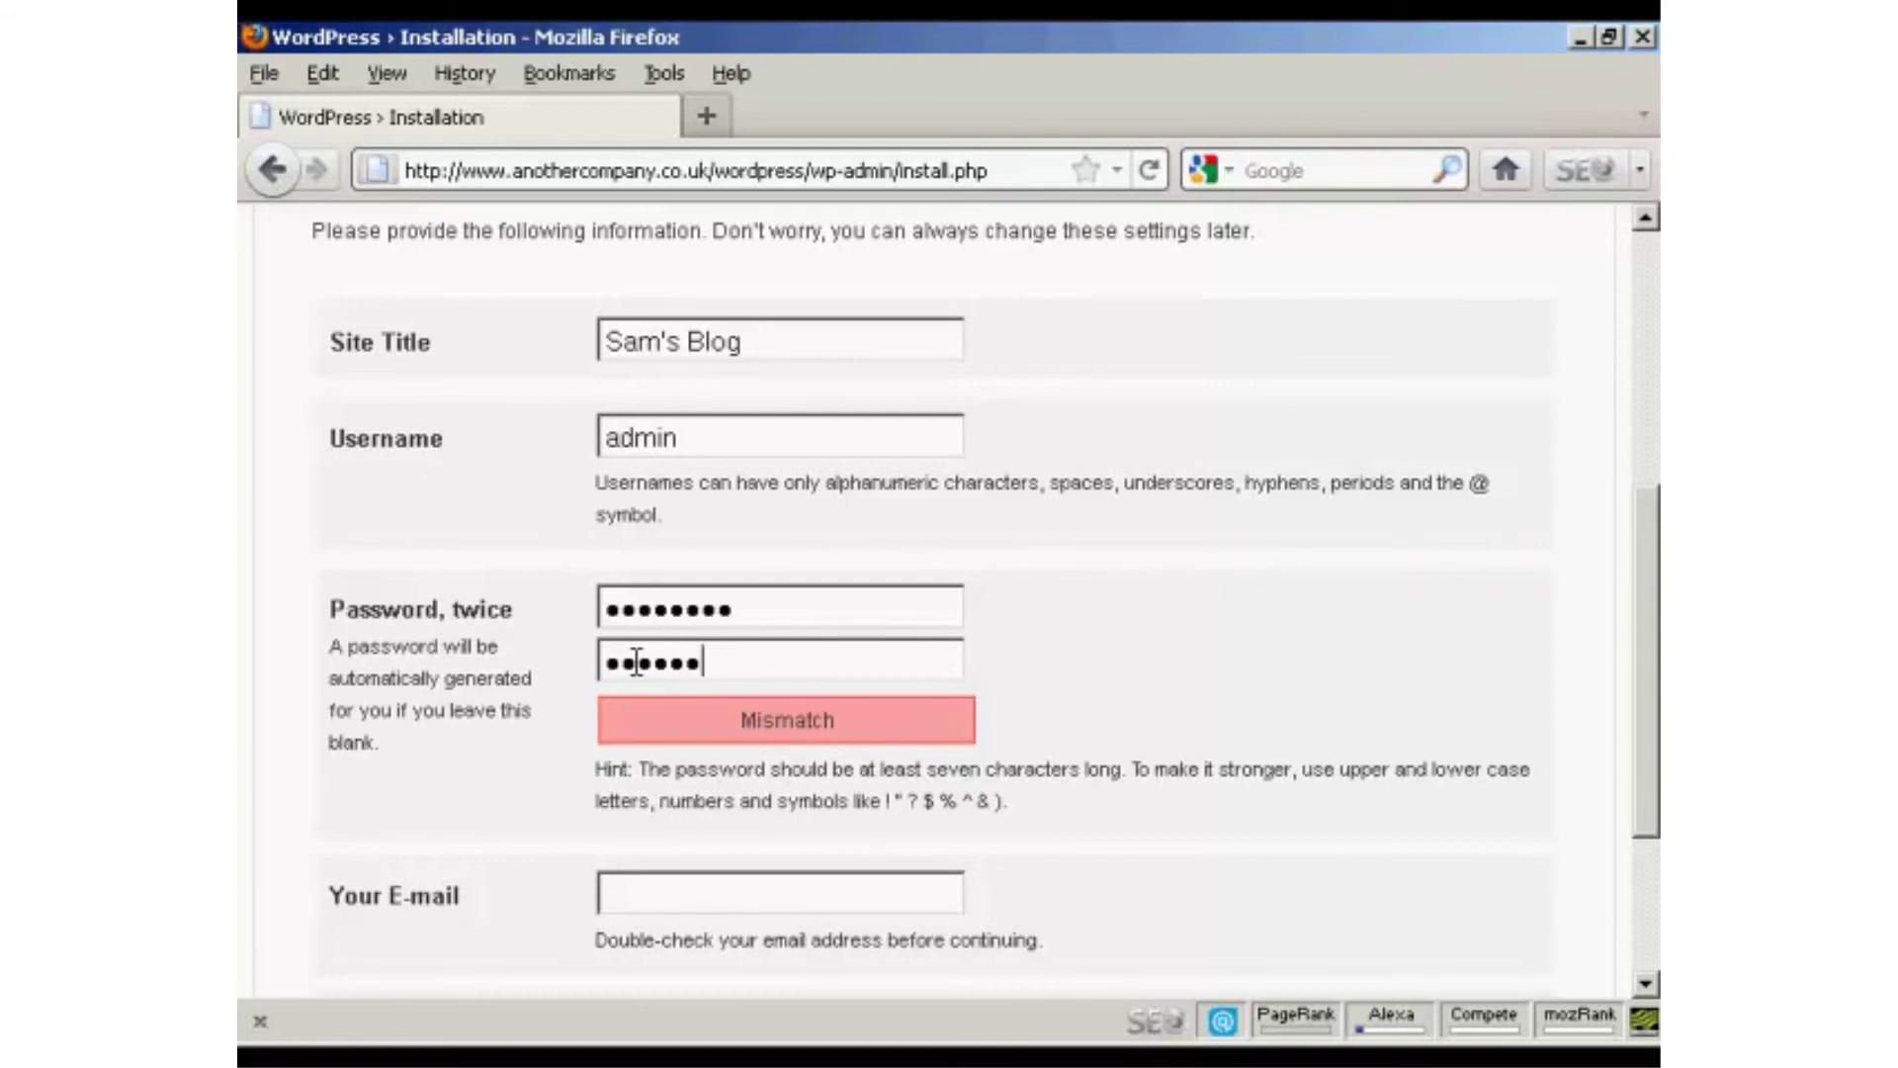
type("rd")
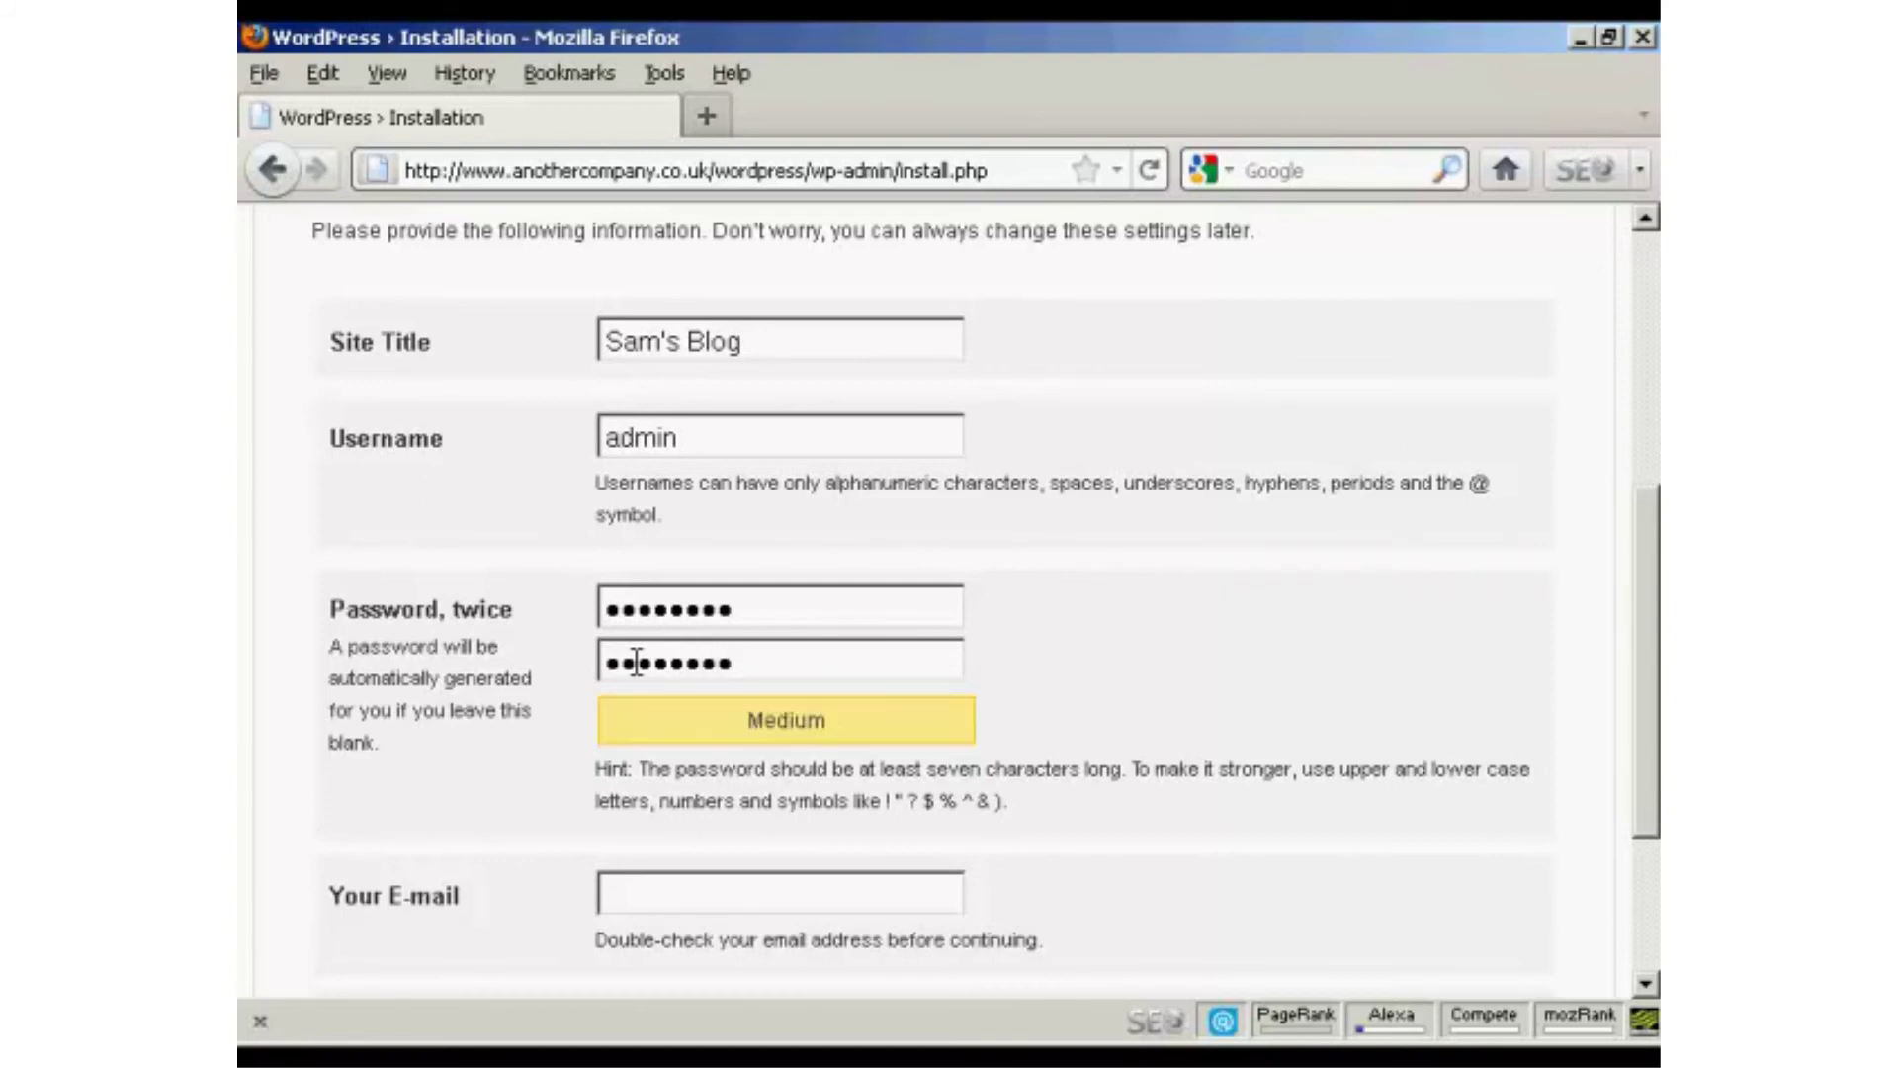
Fill in the contact e-mail address and run the WordPress installation.
left_click(638, 890)
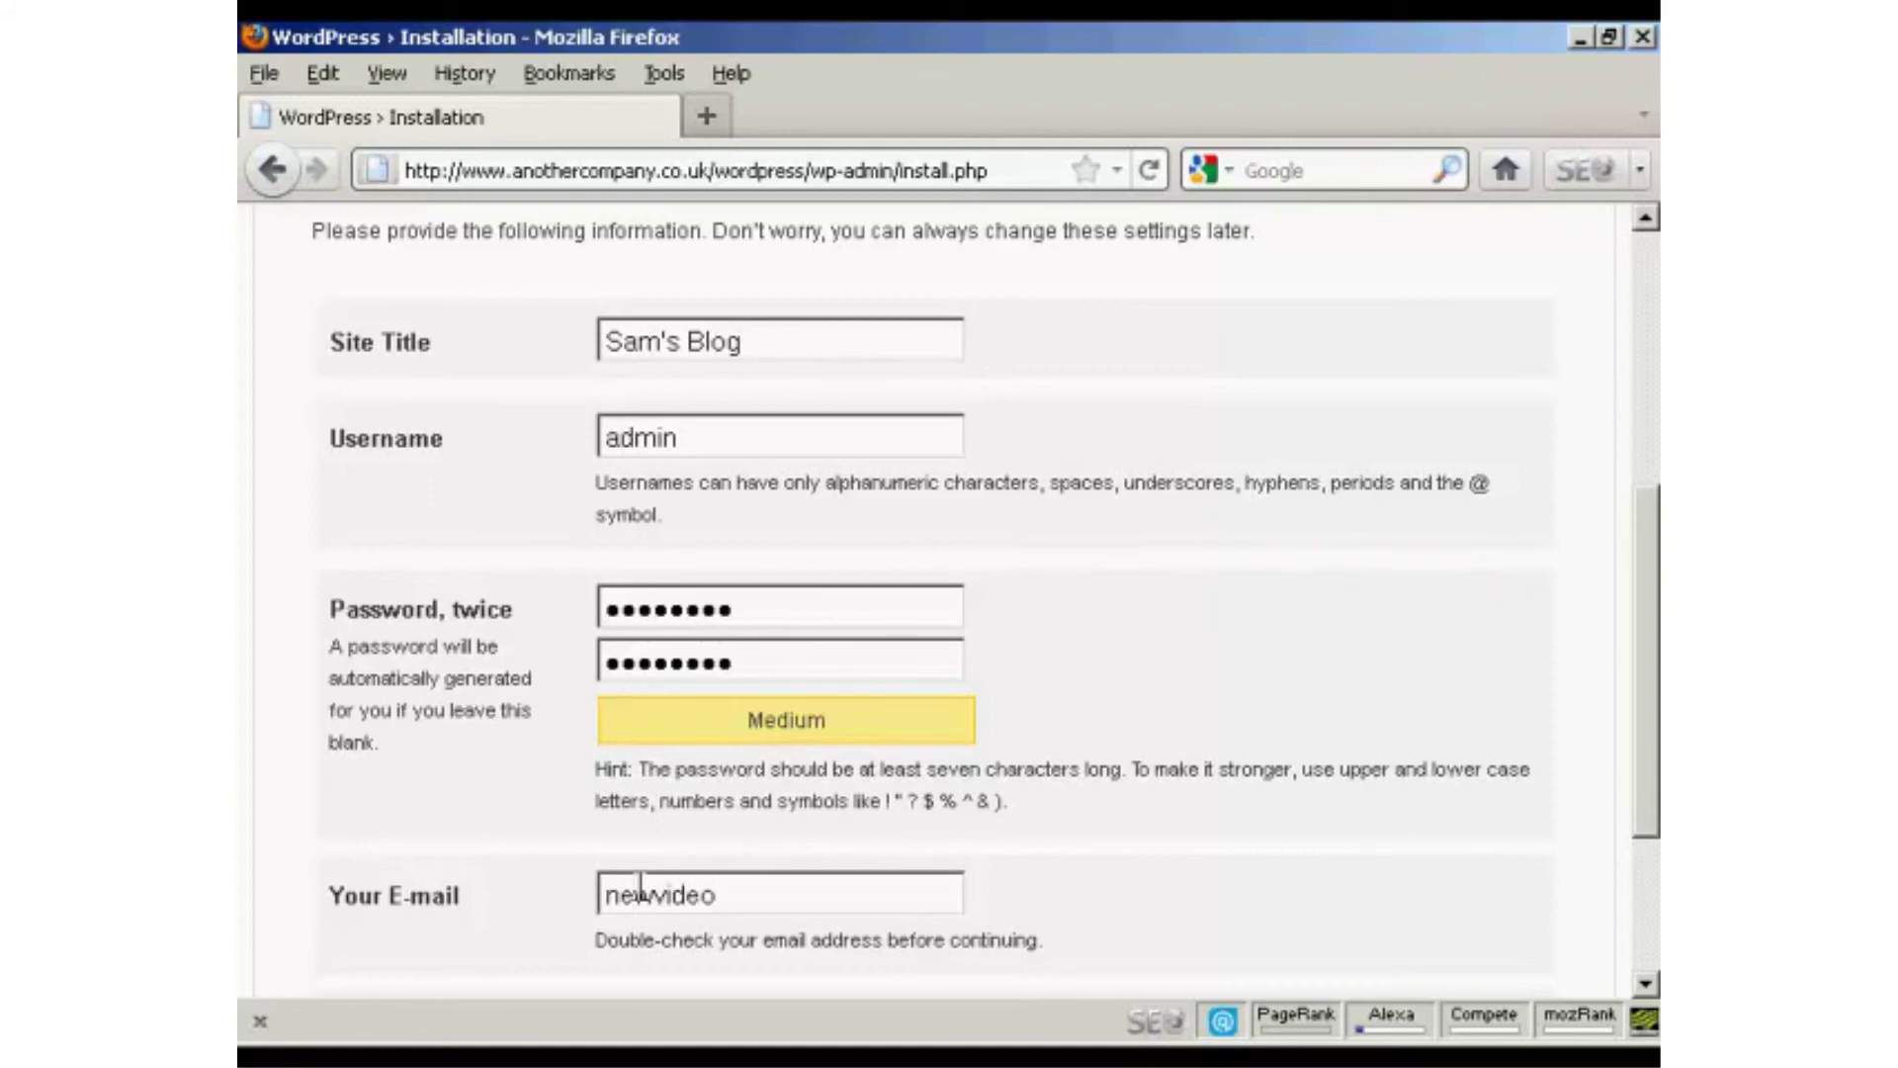
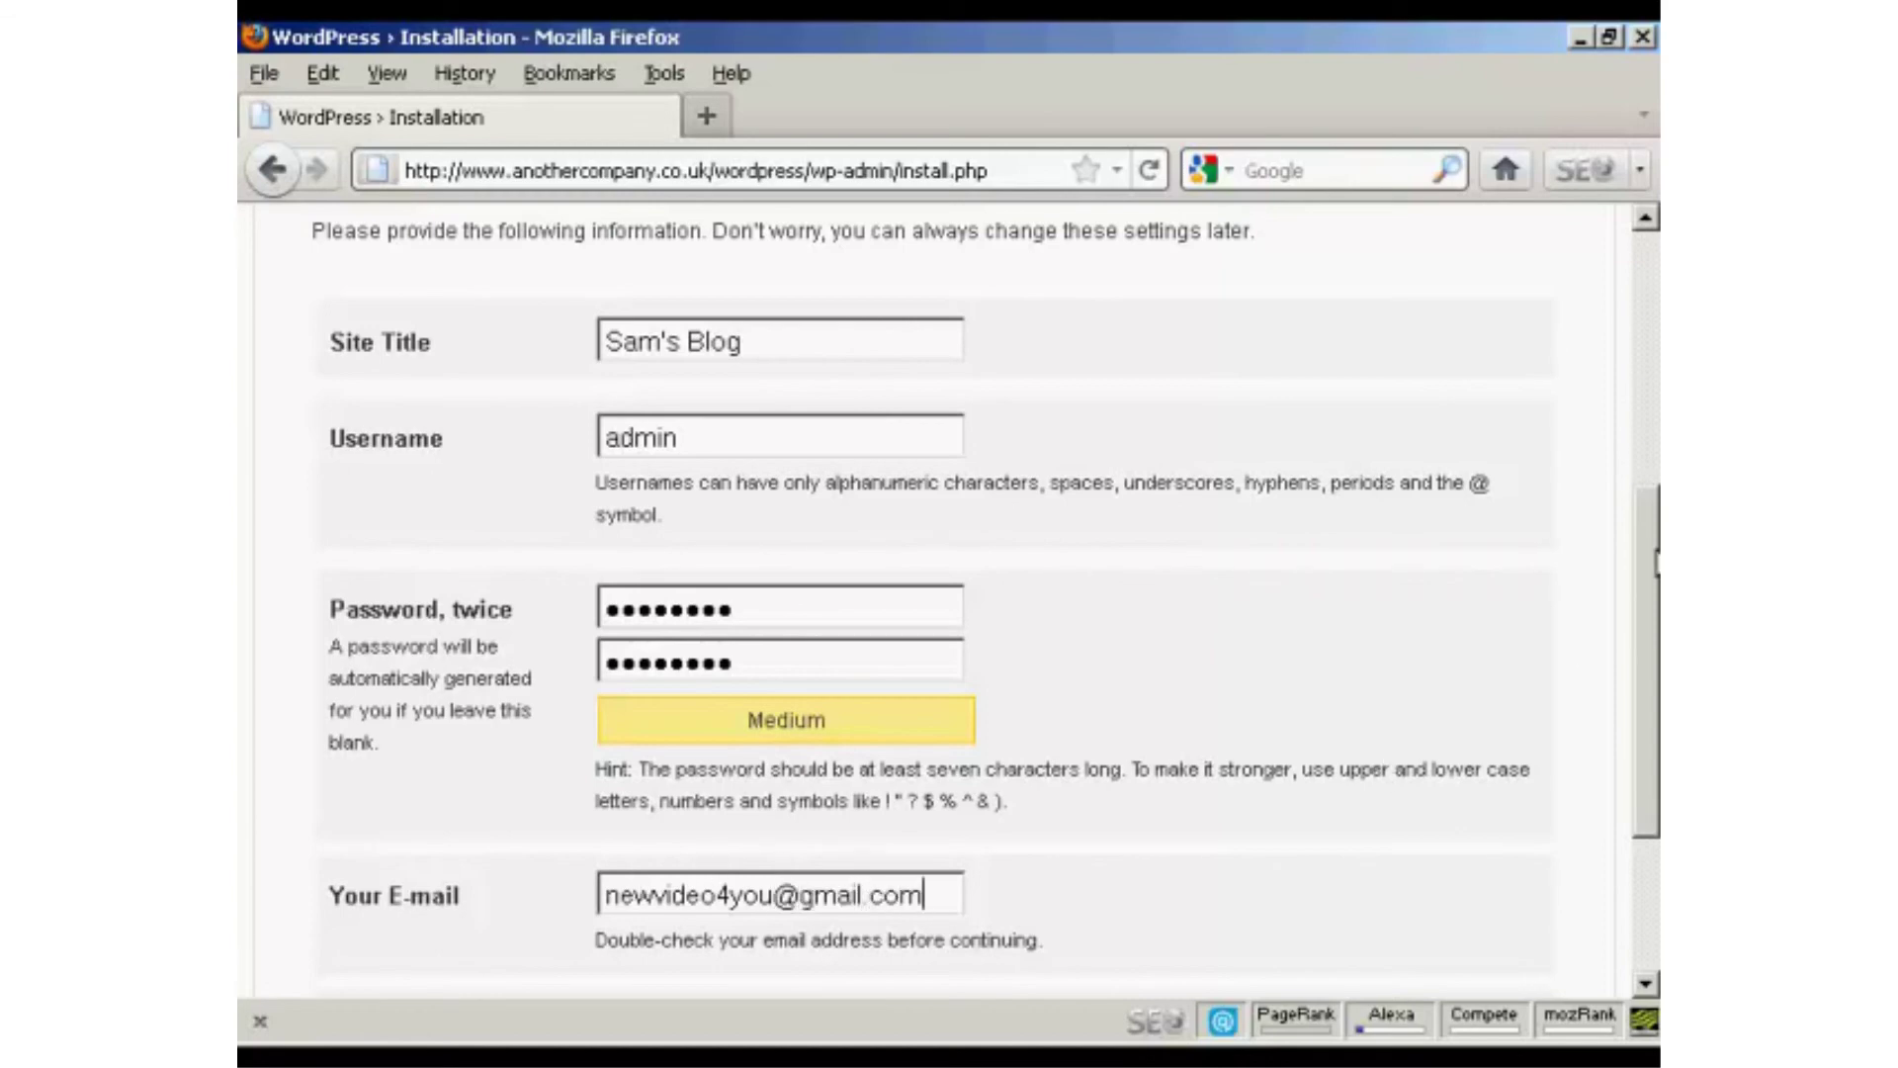
scroll(1654, 702, "down", 1)
scroll(1654, 702, "down", 5)
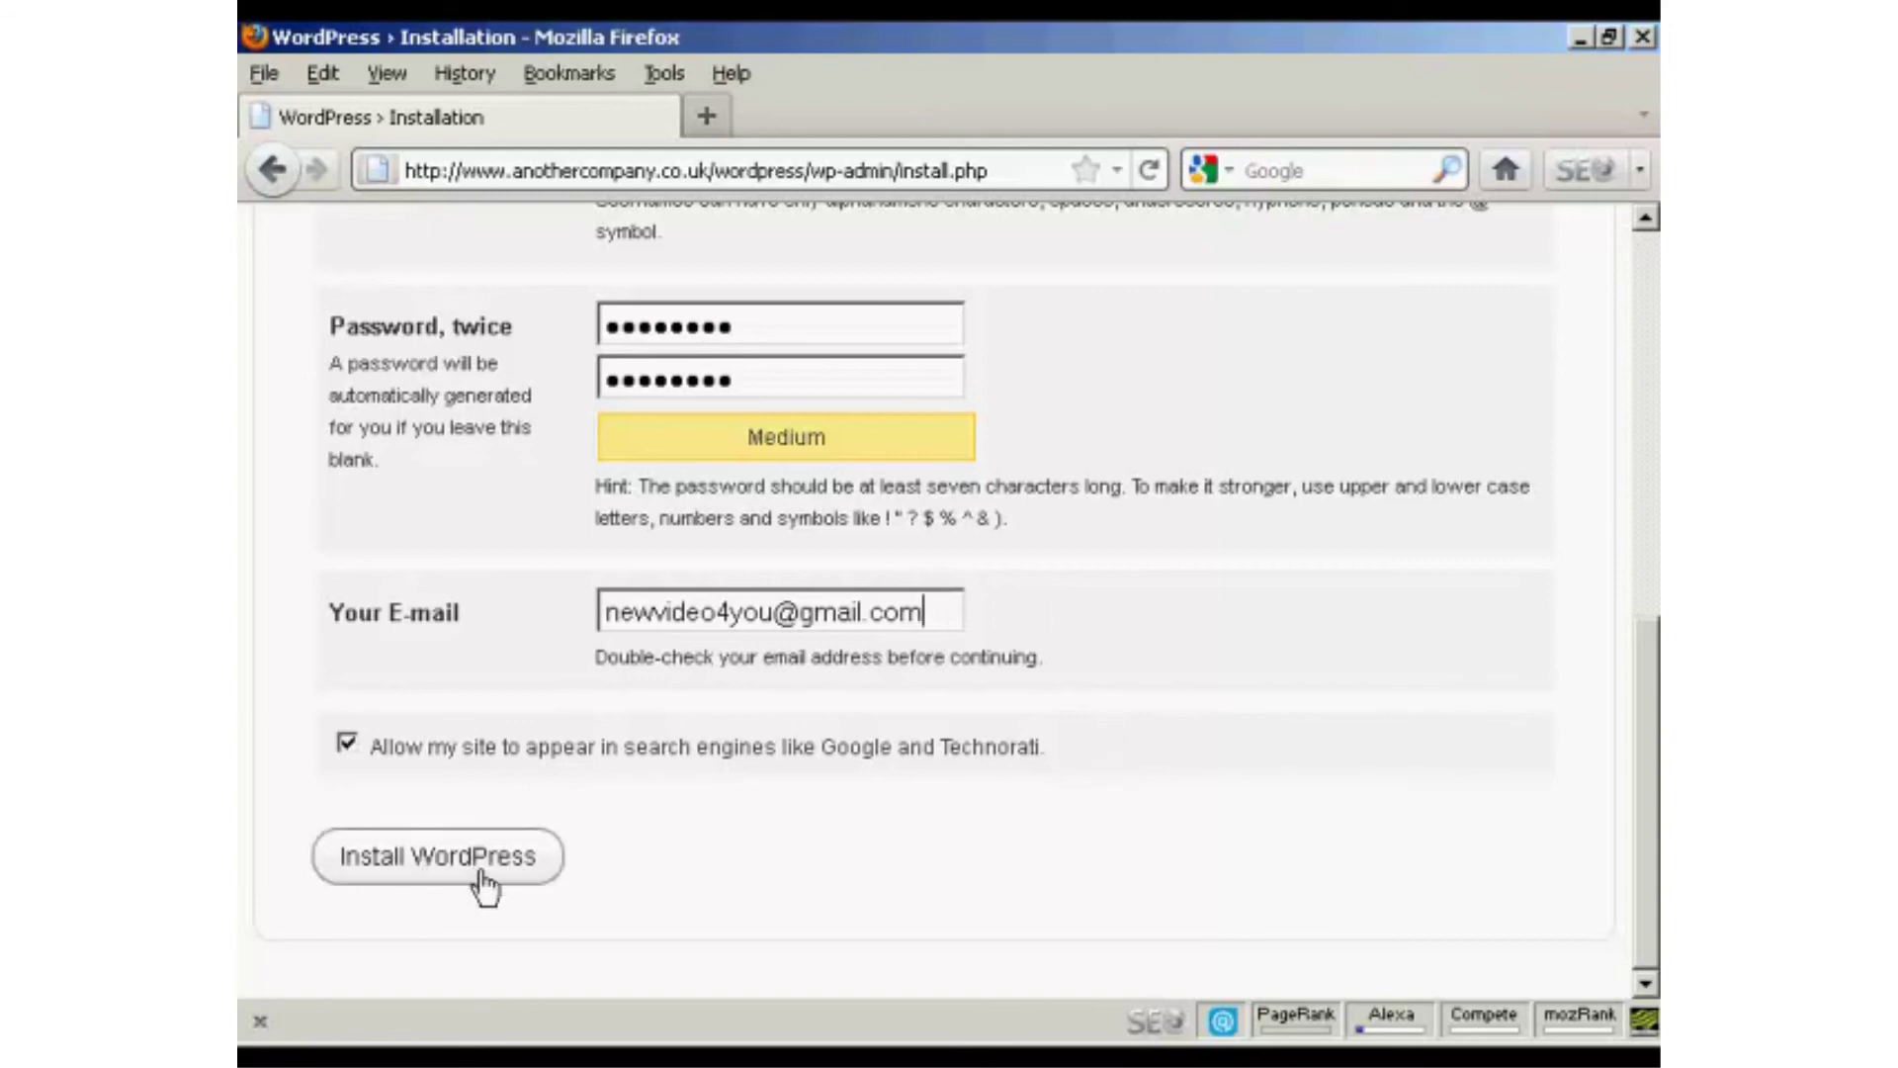
left_click(450, 874)
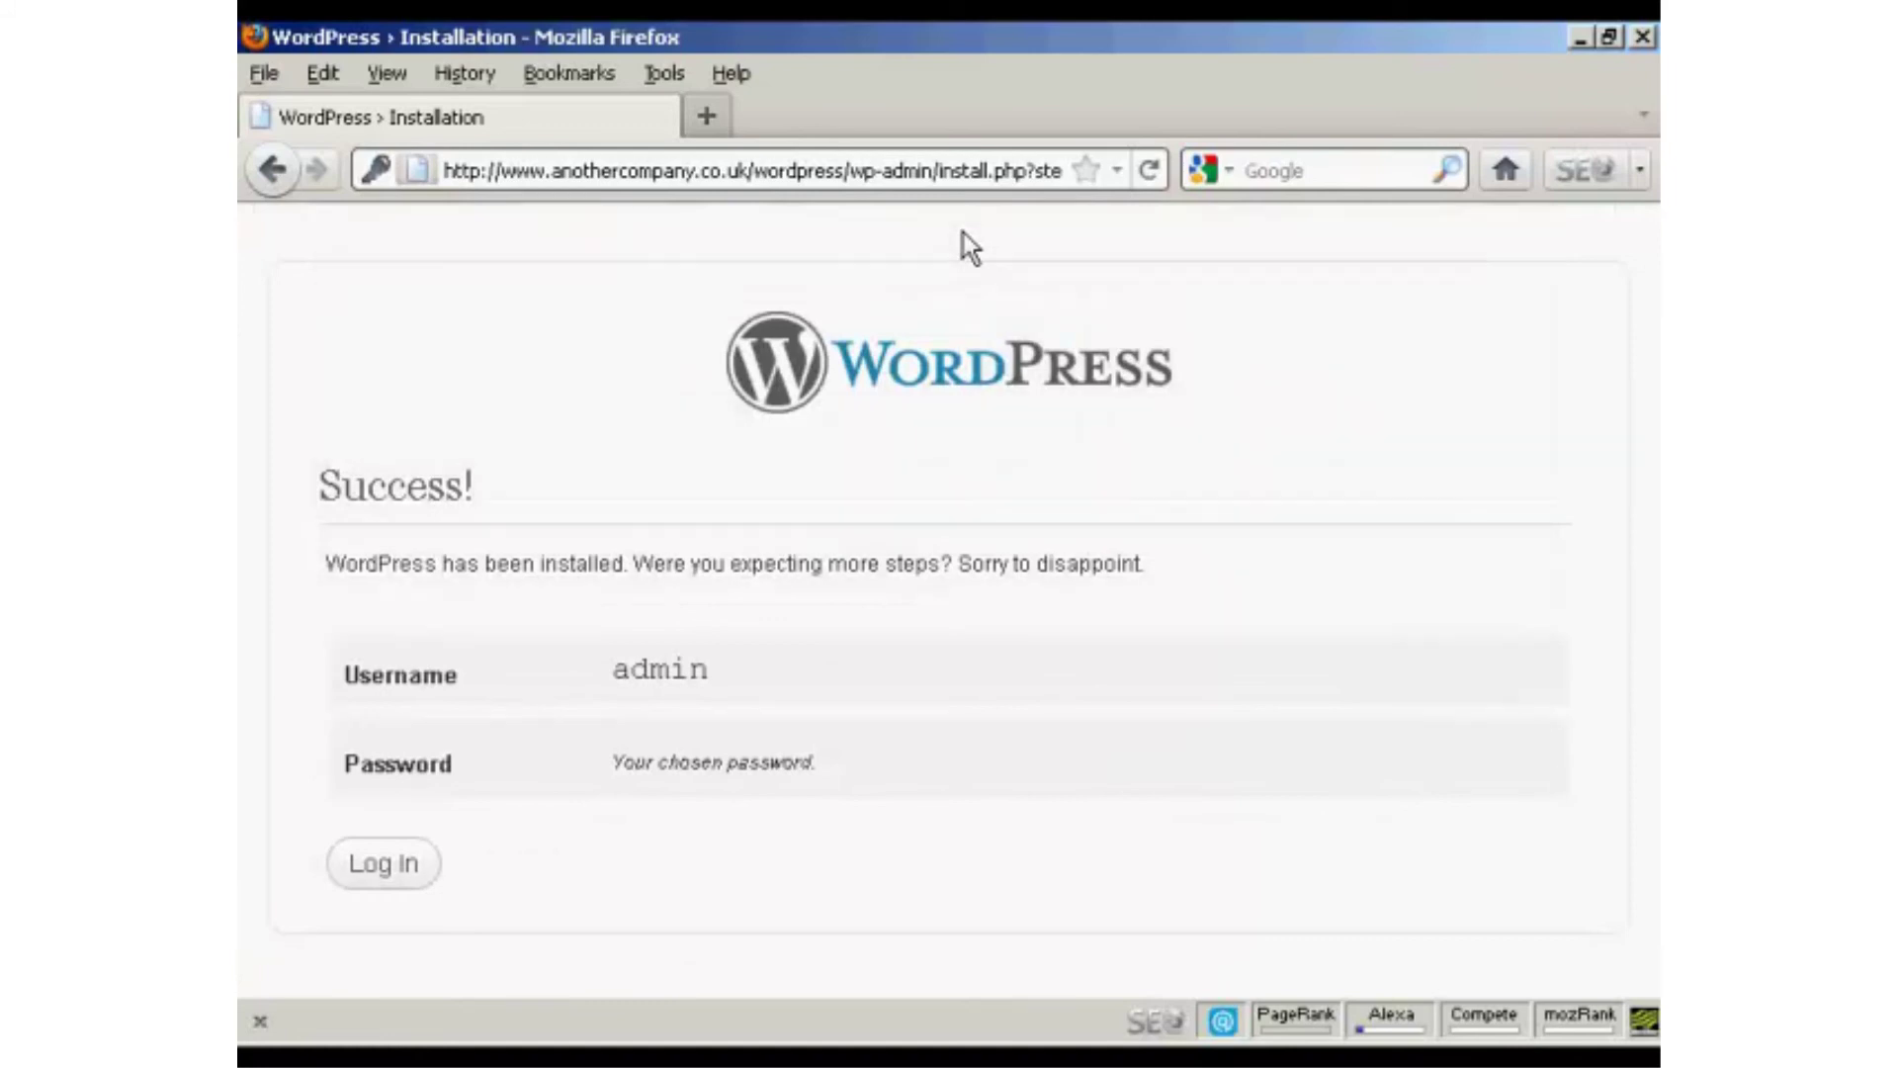
Log in to WordPress as admin with the account password to open the Sam's Blog dashboard.
left_click(387, 870)
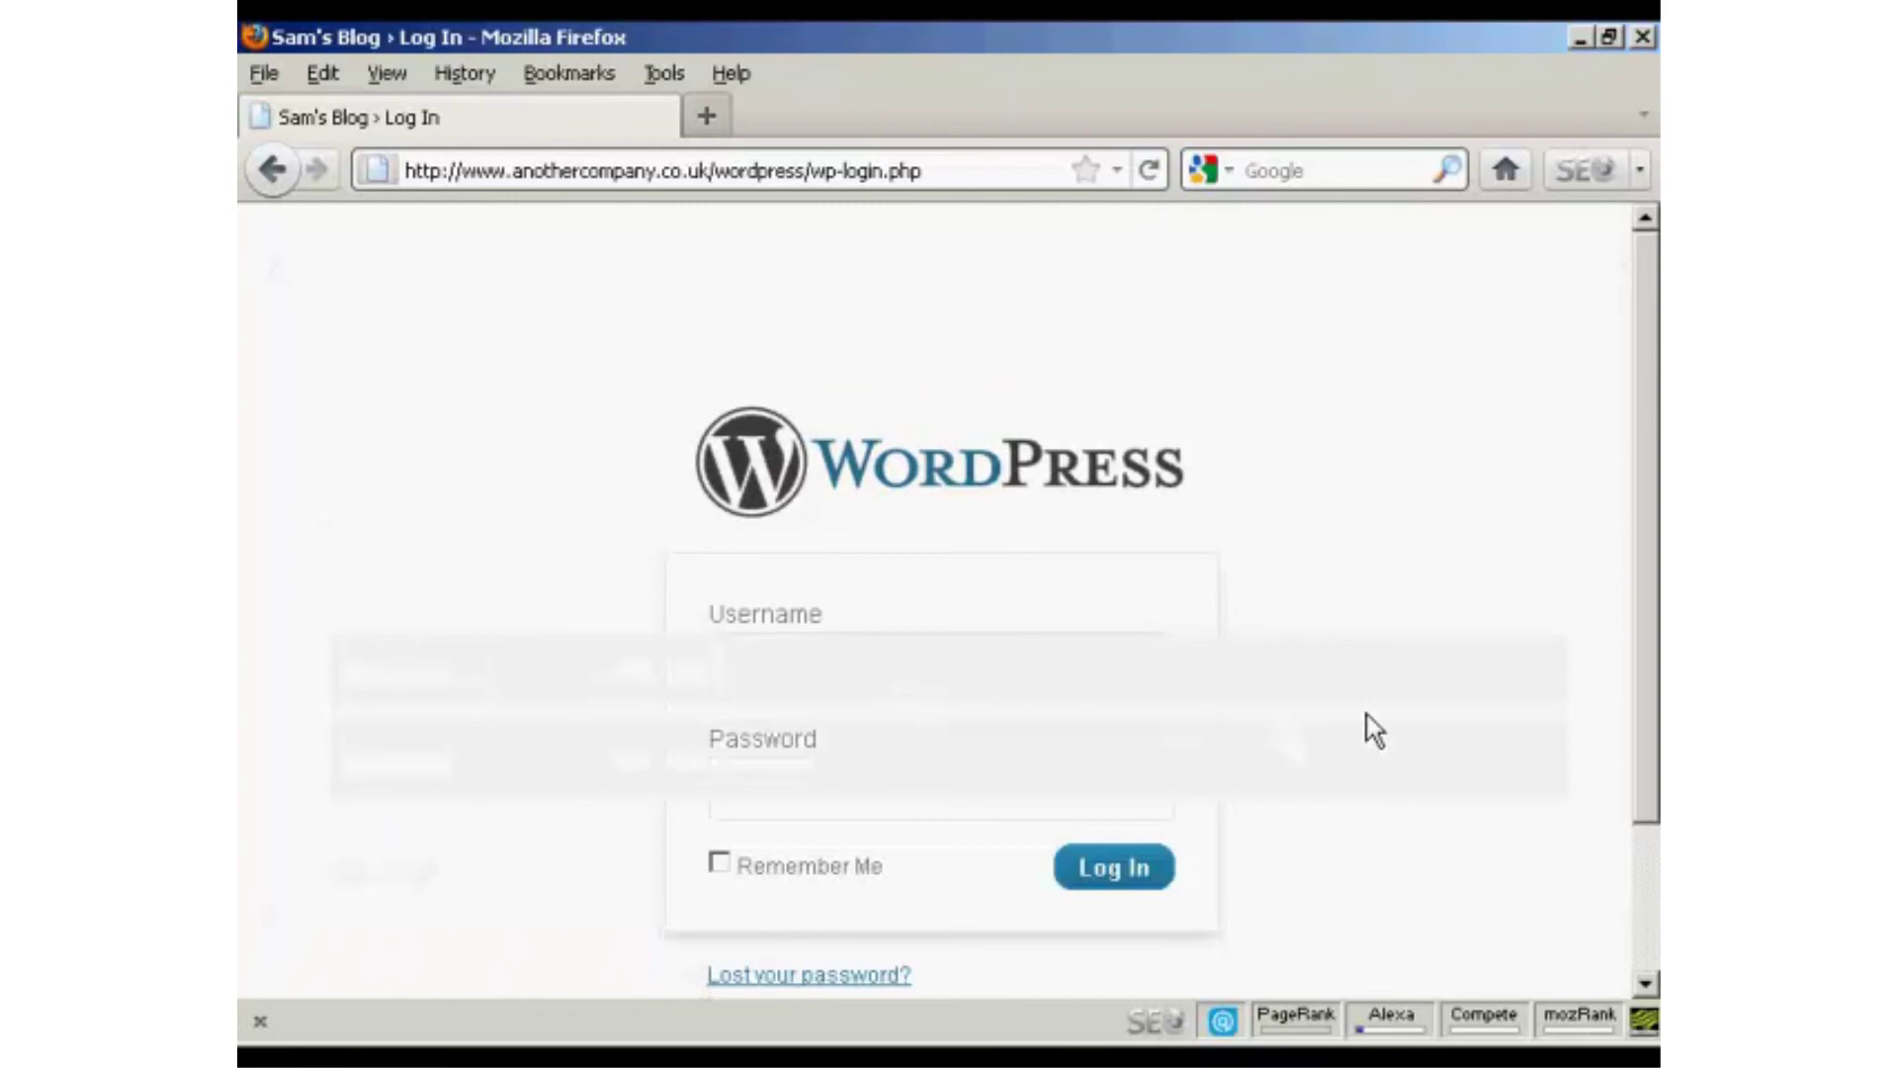
type("admin")
key("Tab")
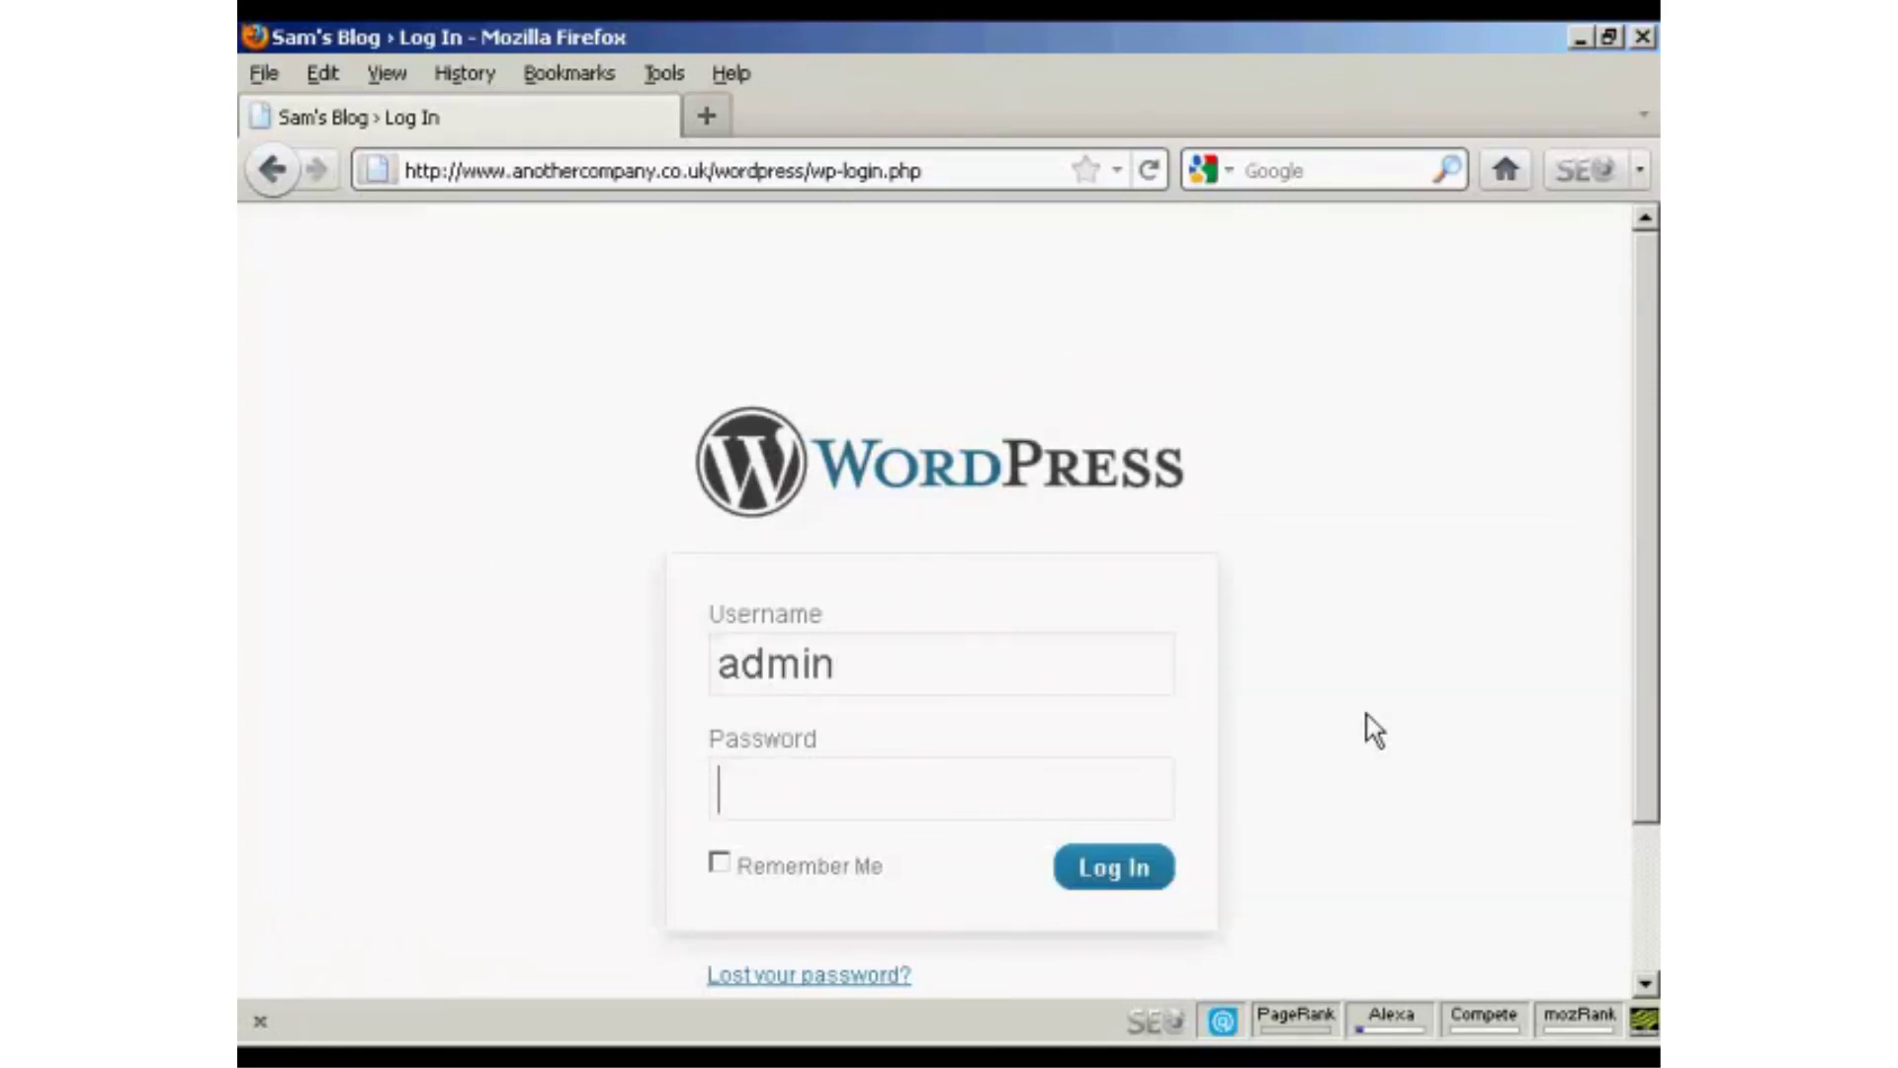
type("••••••••")
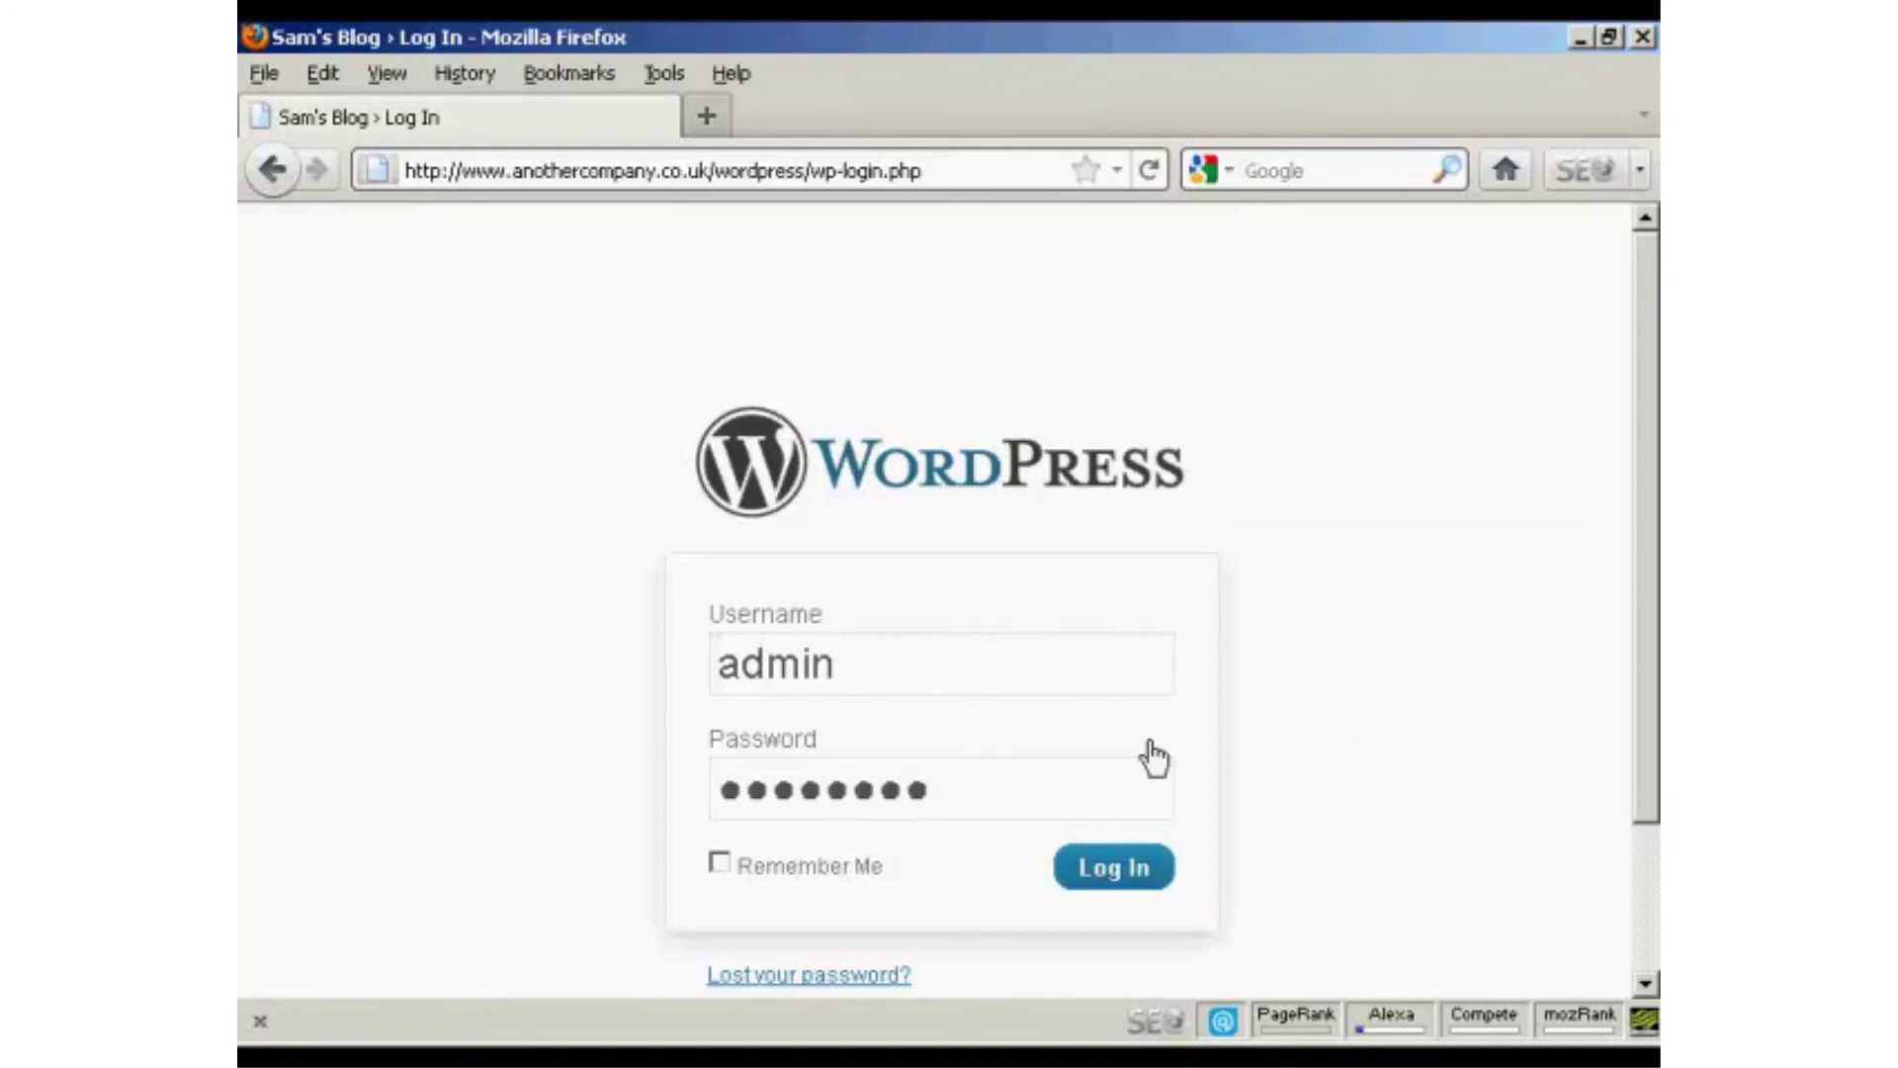
left_click(1117, 877)
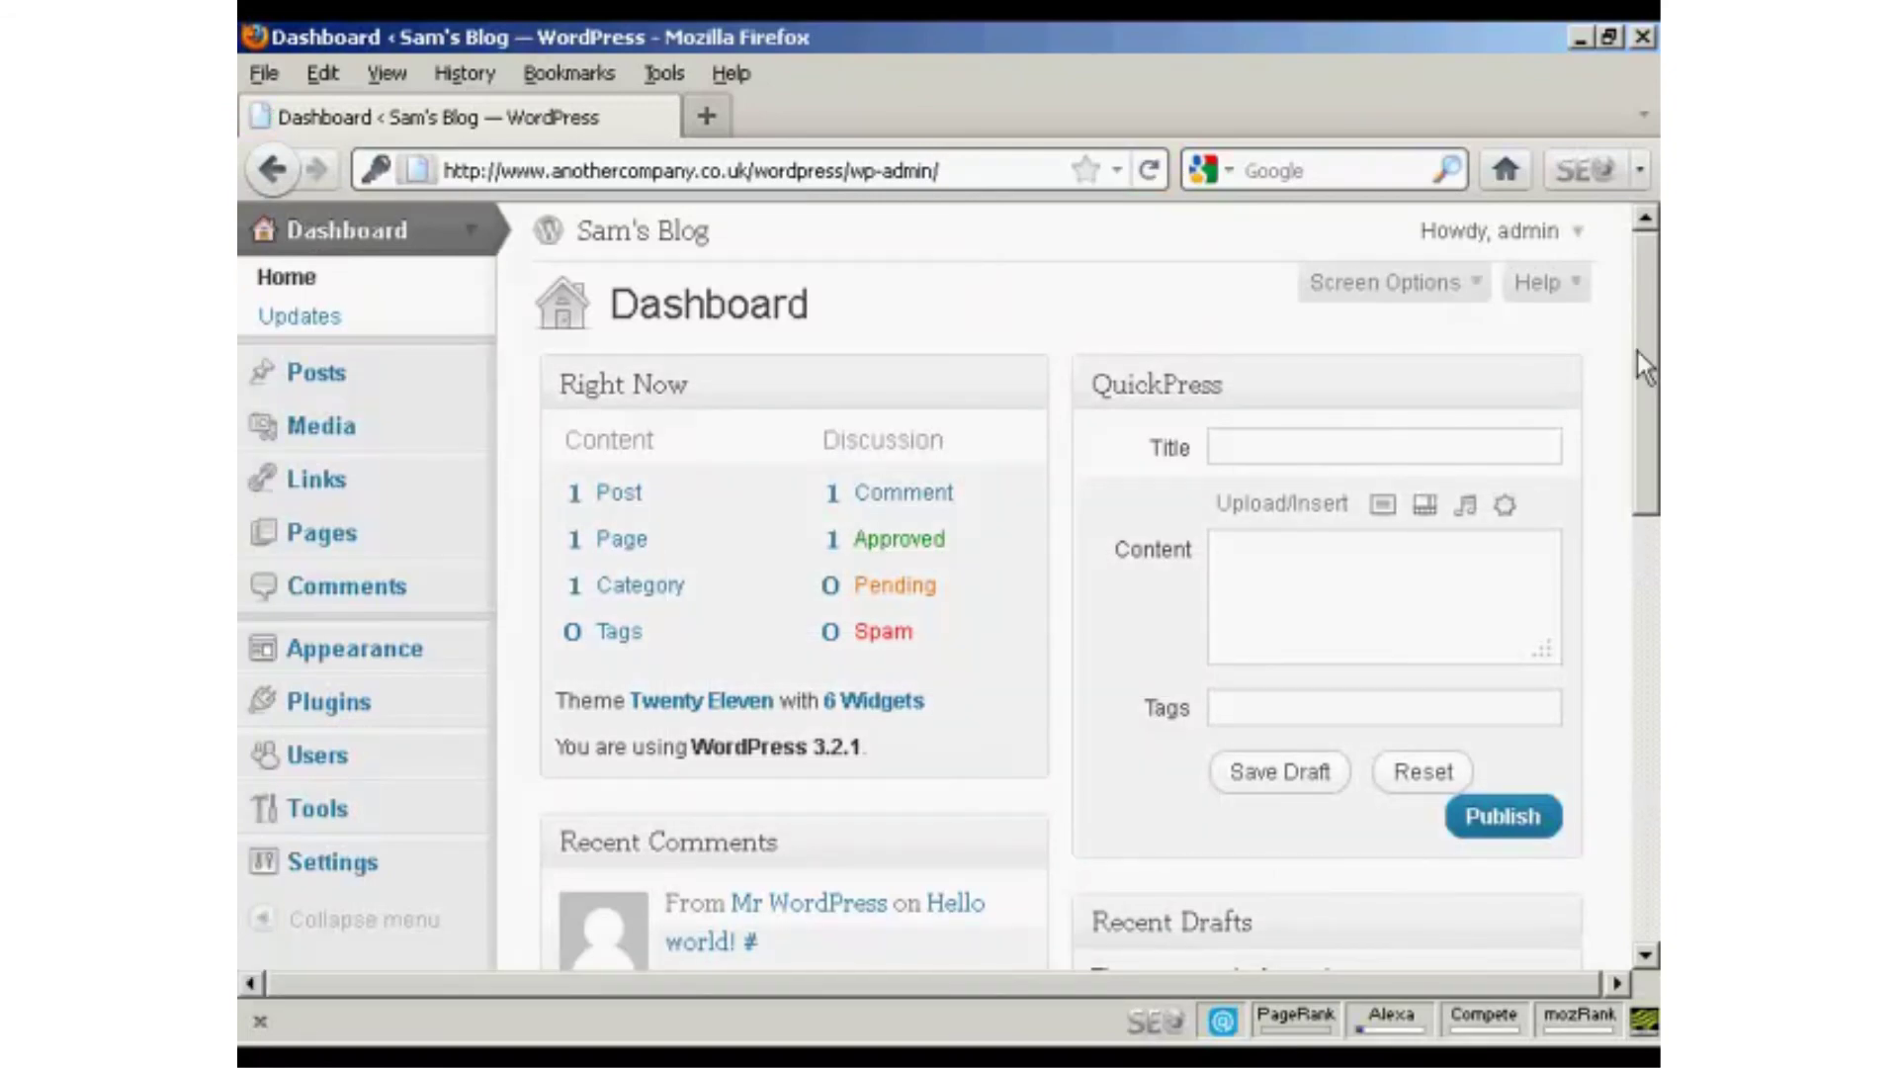
Log out as admin, then load the blog home page by removing wp-login.php?loggedout=true from the address.
left_click(1576, 233)
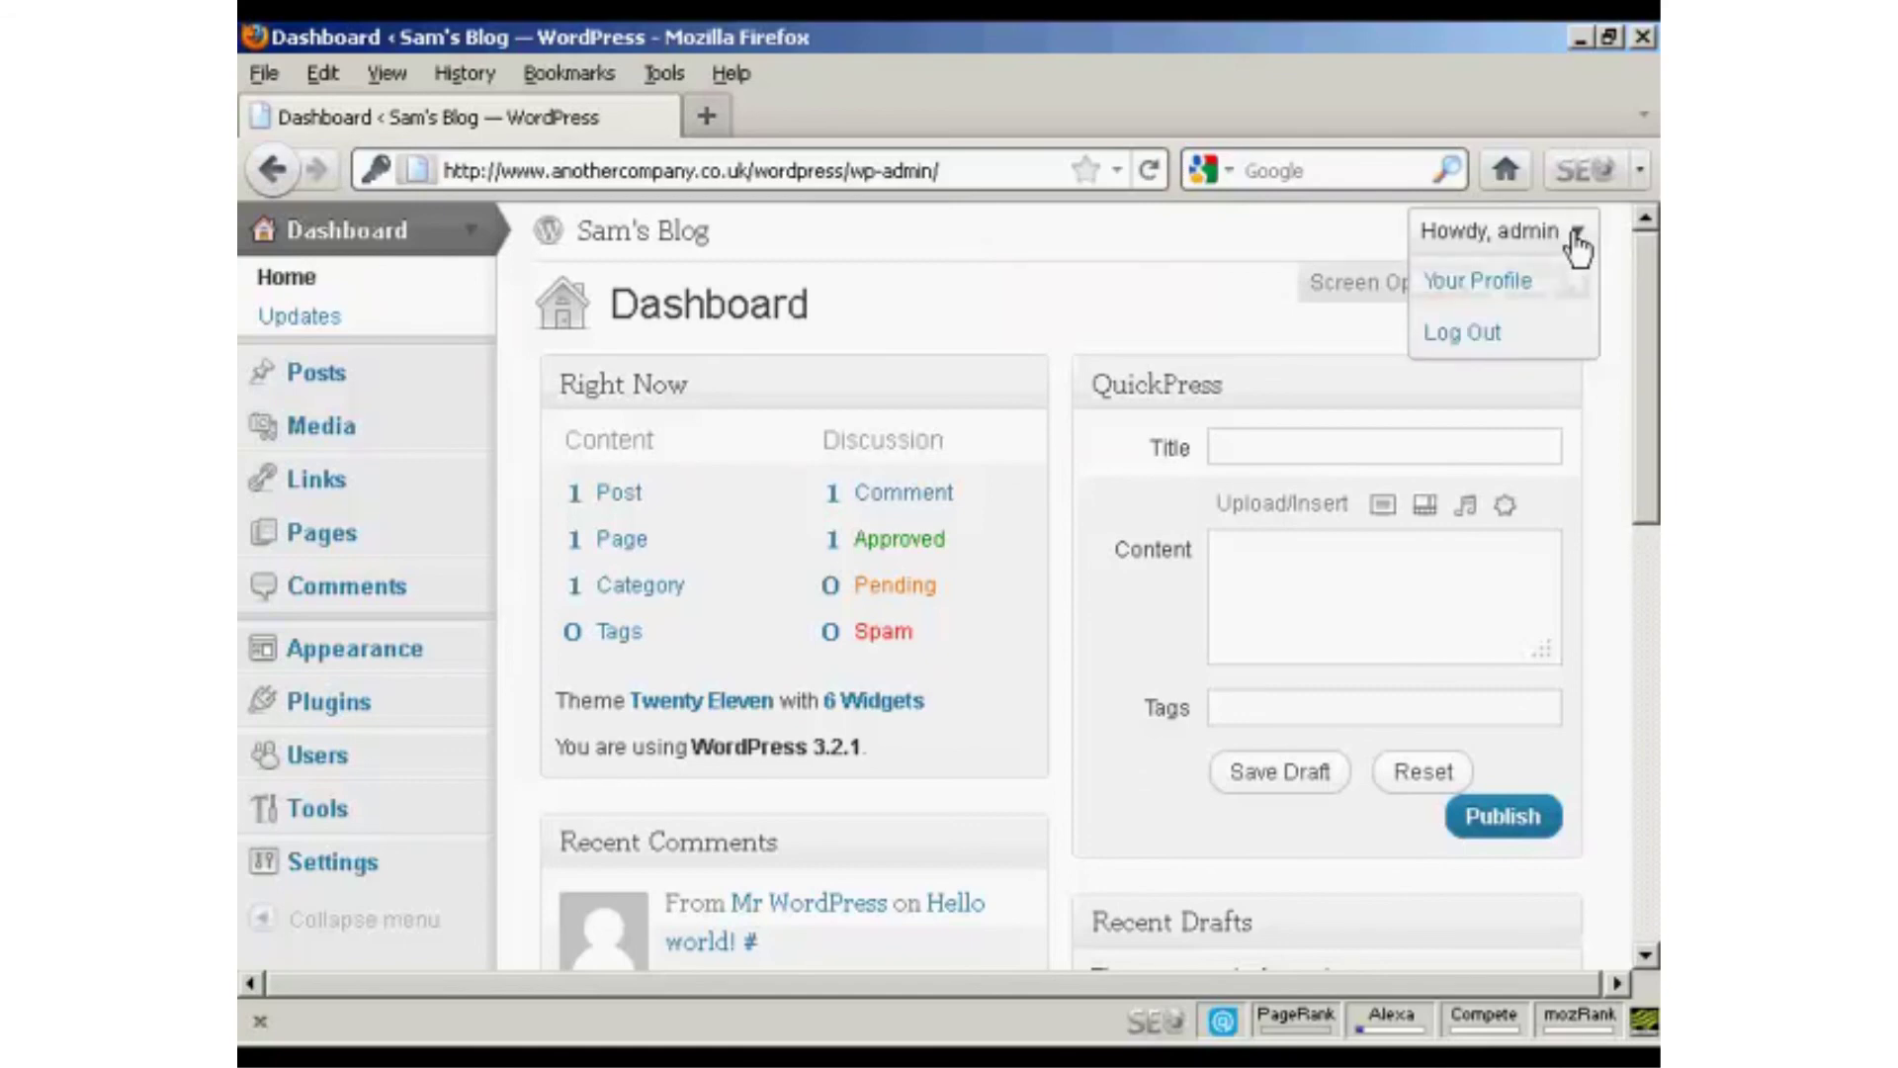
left_click(1483, 344)
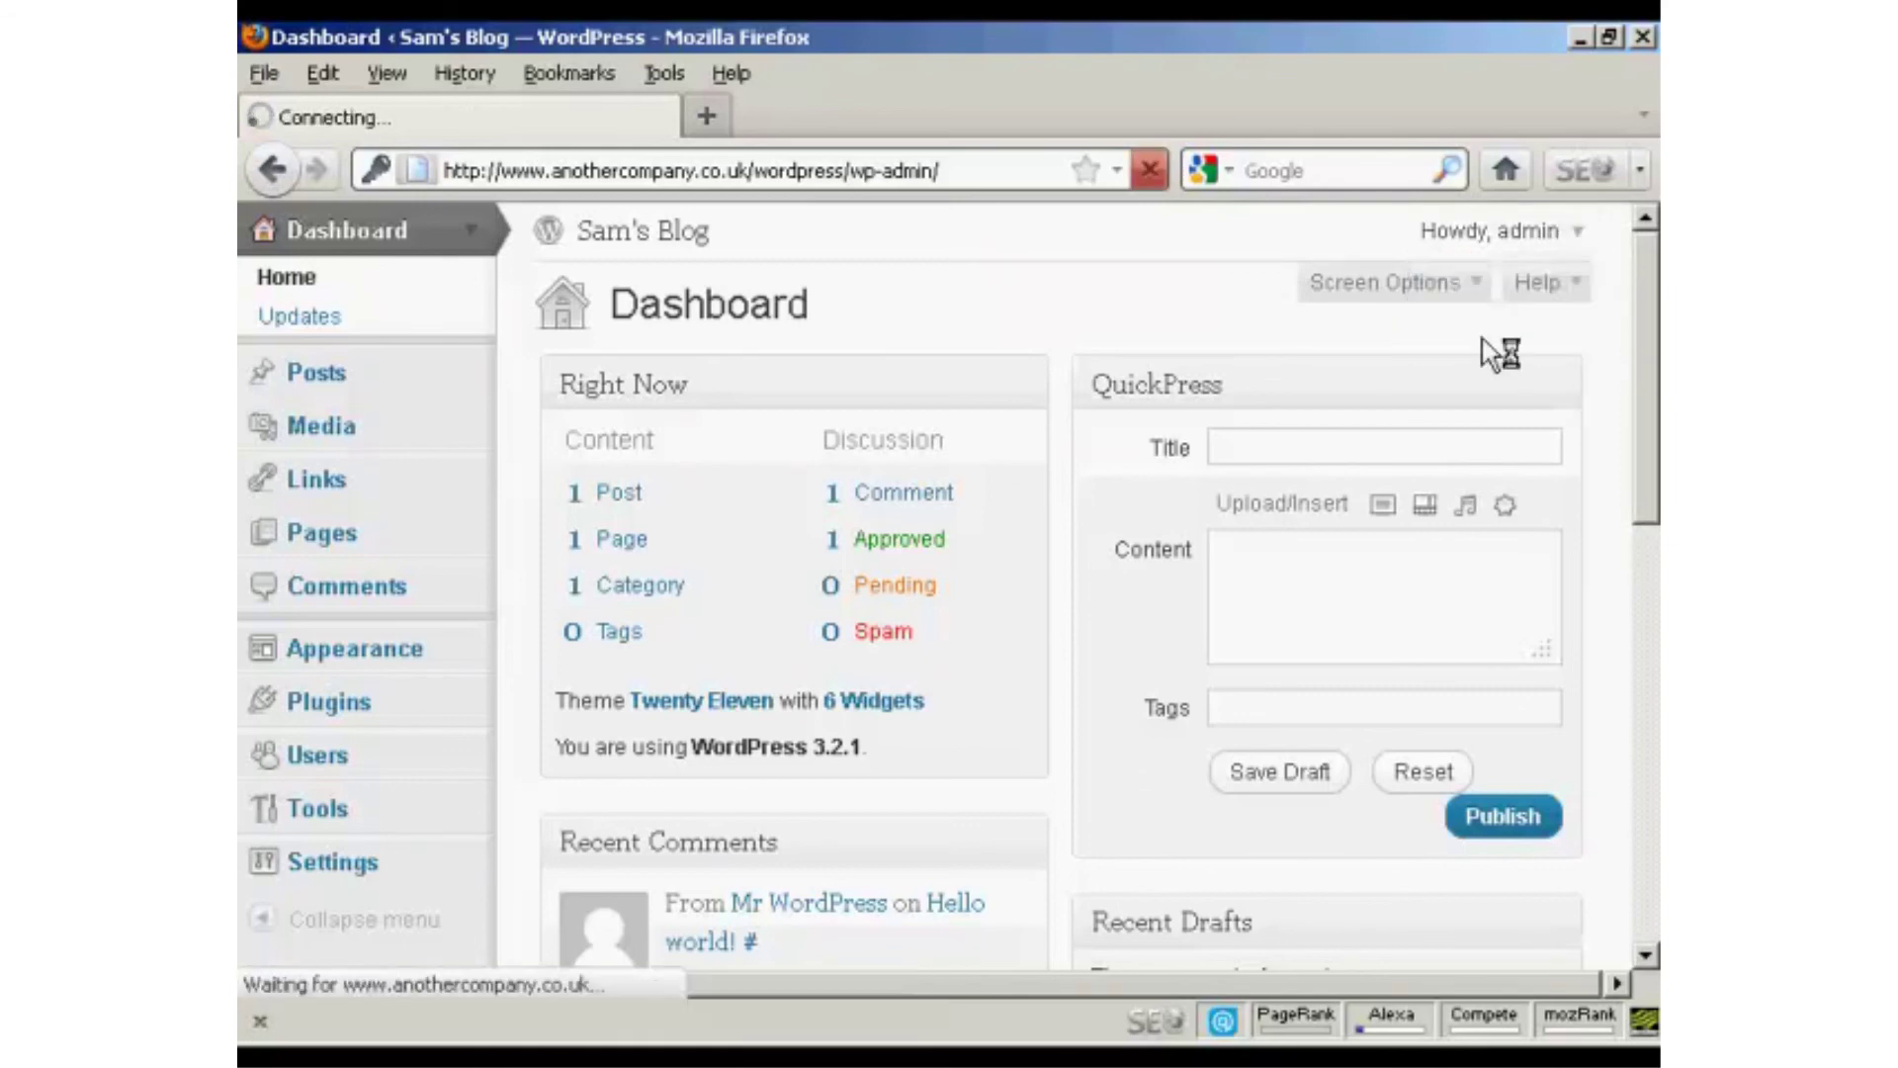
left_click(809, 170)
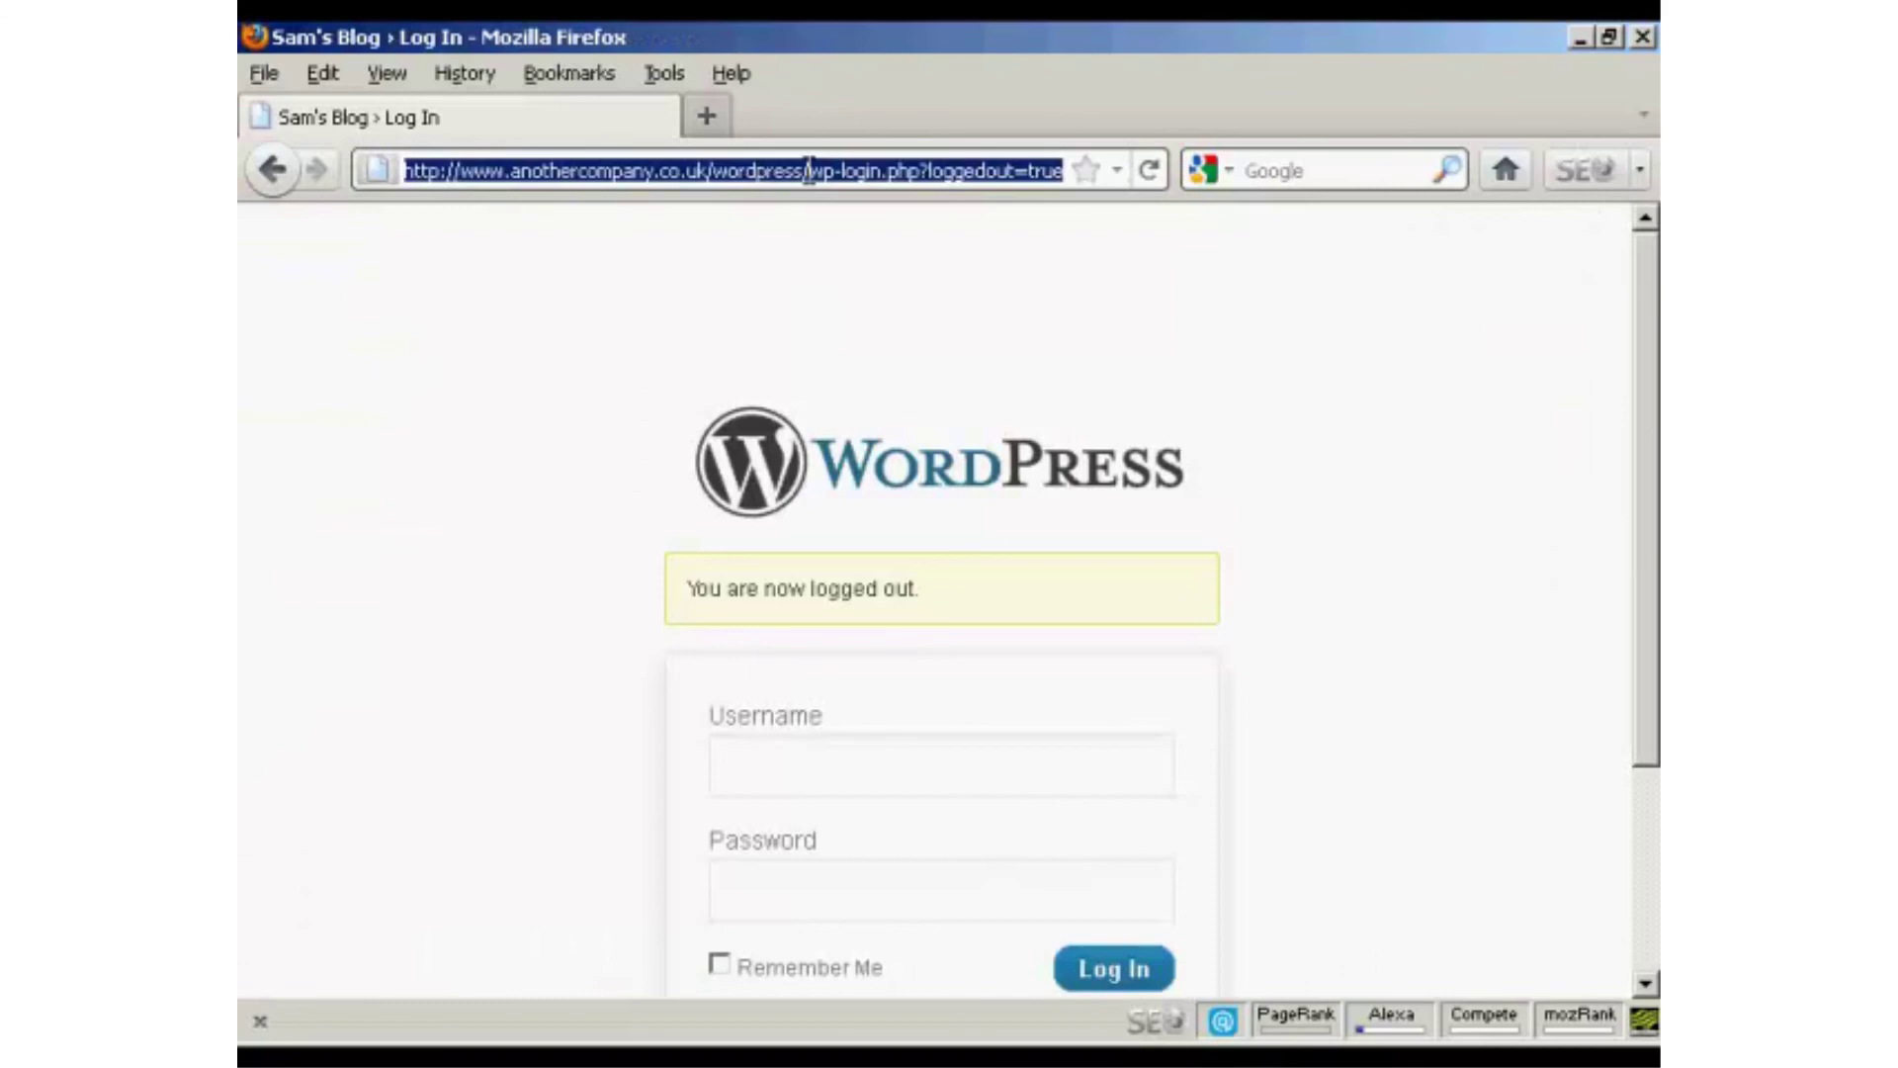
left_click(809, 170)
left_click_drag(808, 170, 1113, 181)
key("BackSpace")
key("Return")
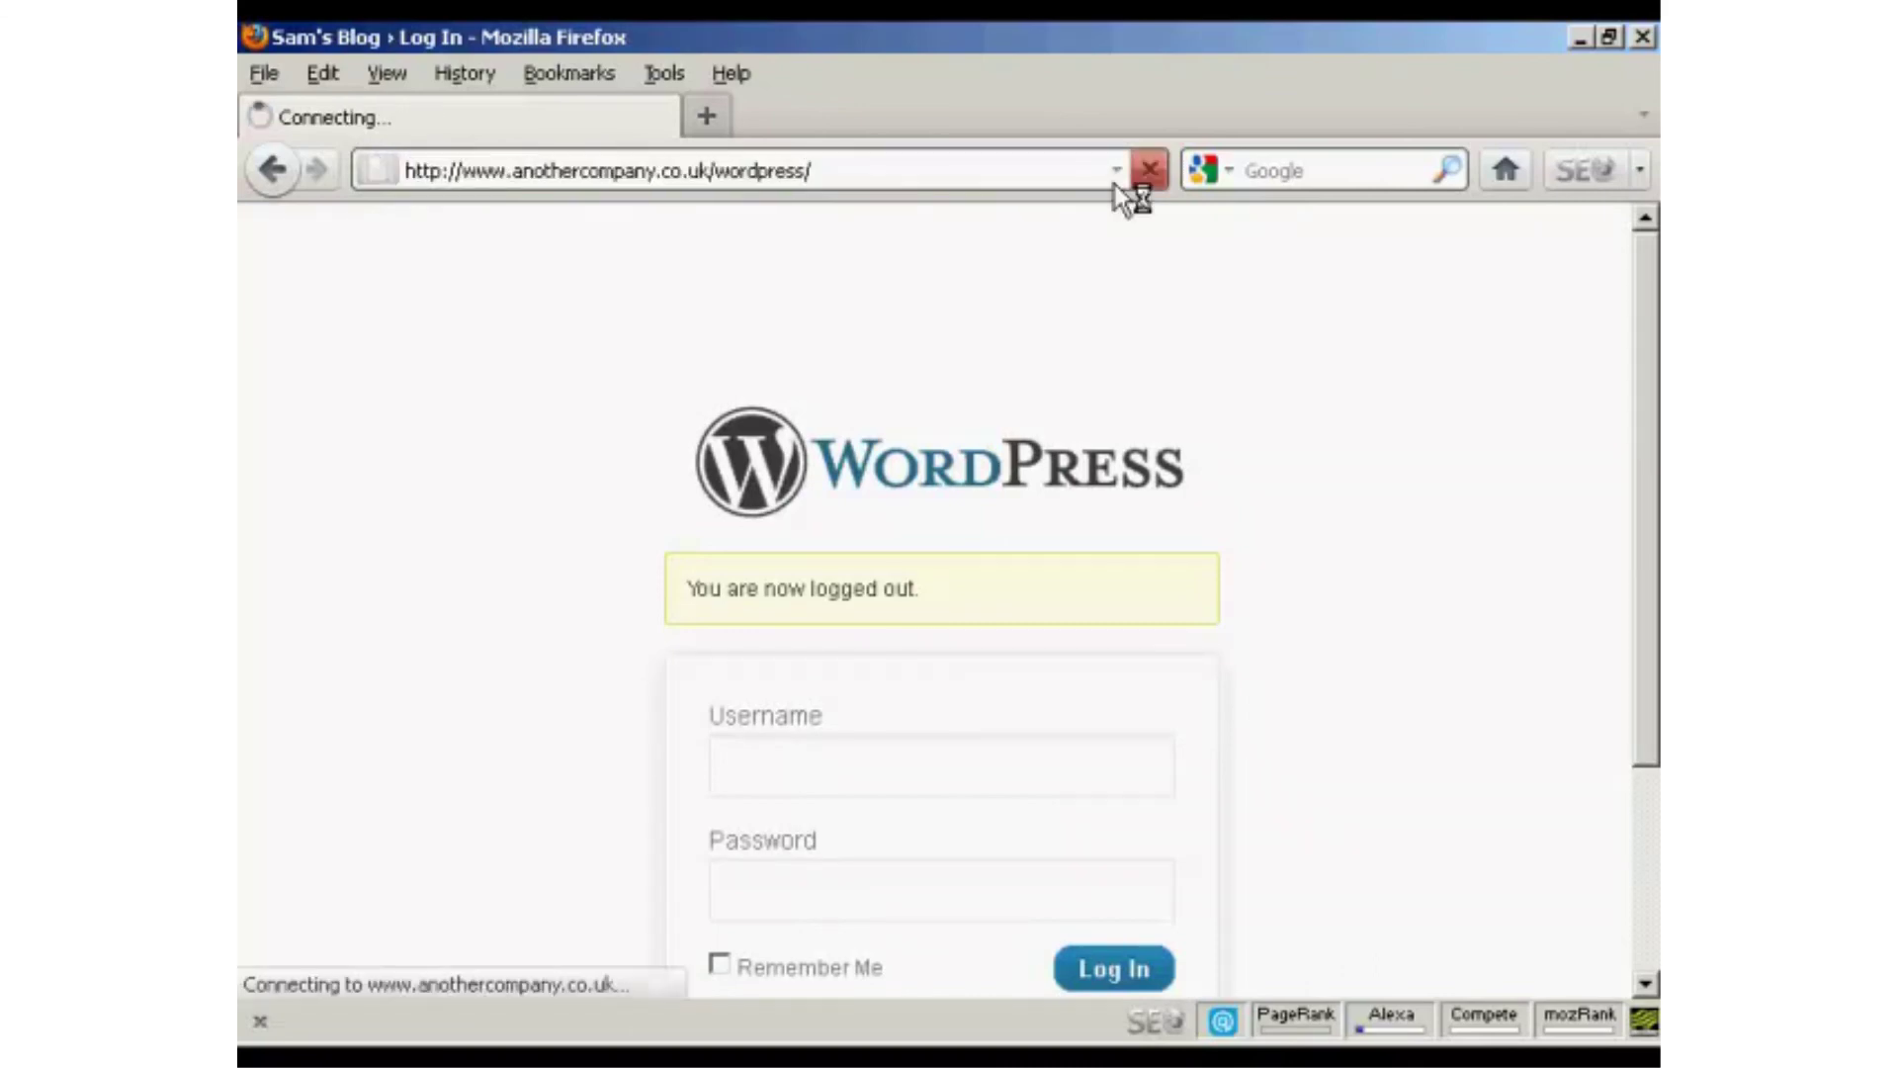